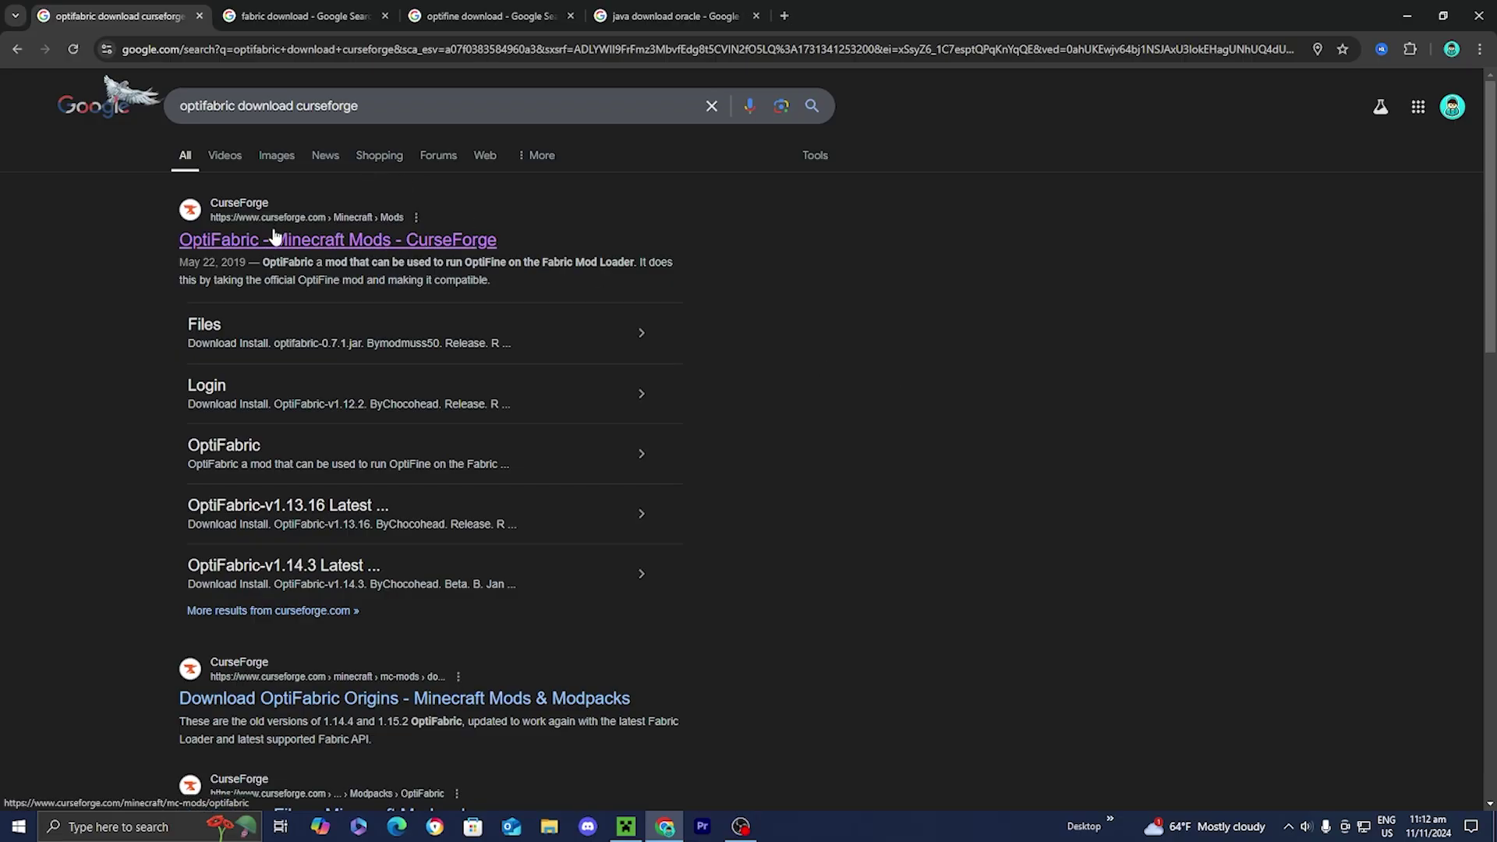
Open the 'OptiFabric - Minecraft Mods - CurseForge' result and scroll through its supported game versions
left_click(376, 237)
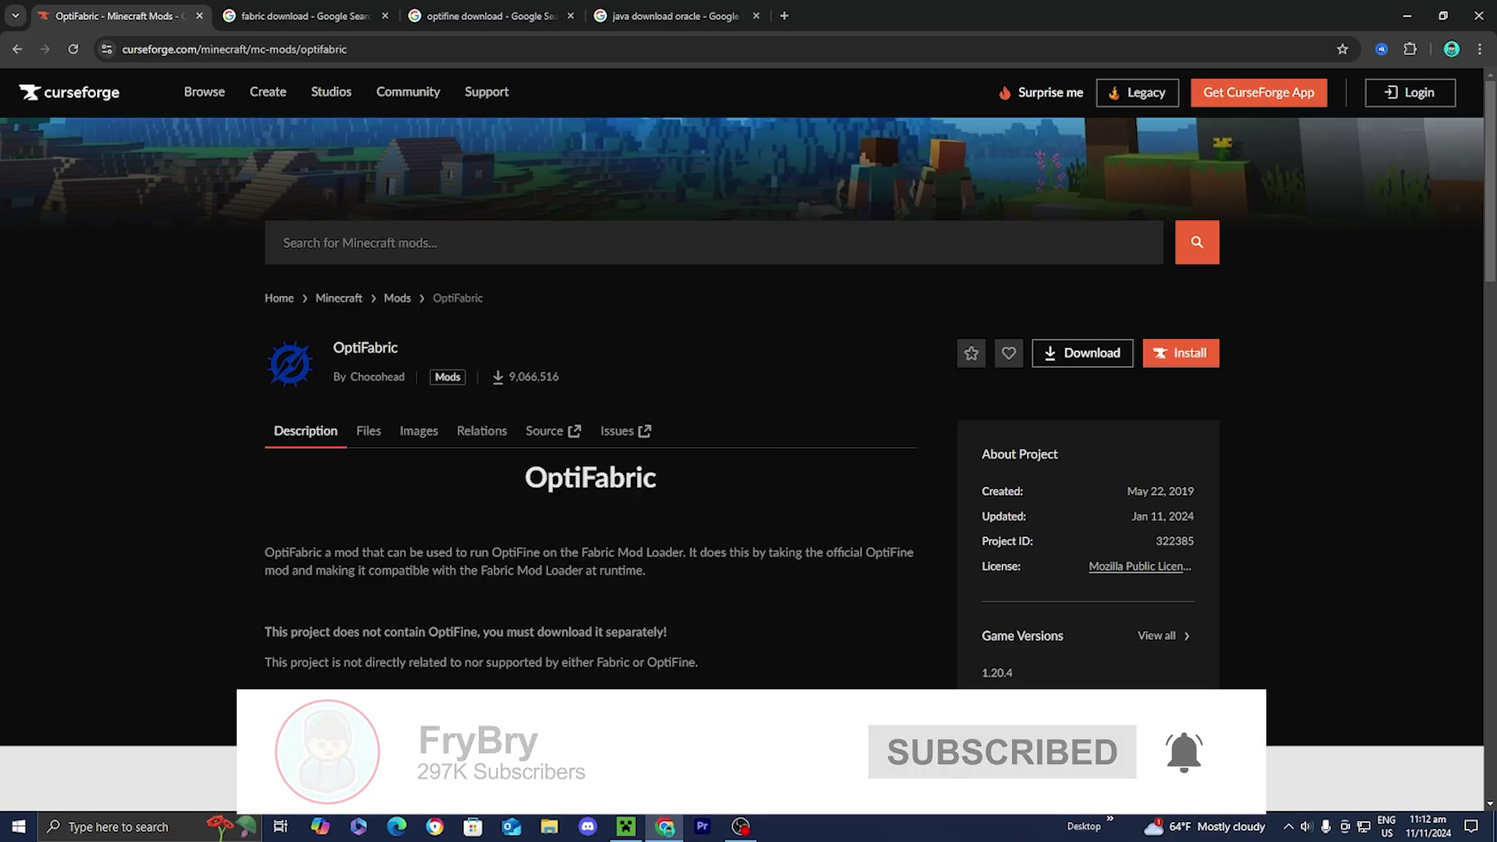
scroll(371, 551, "down", 3)
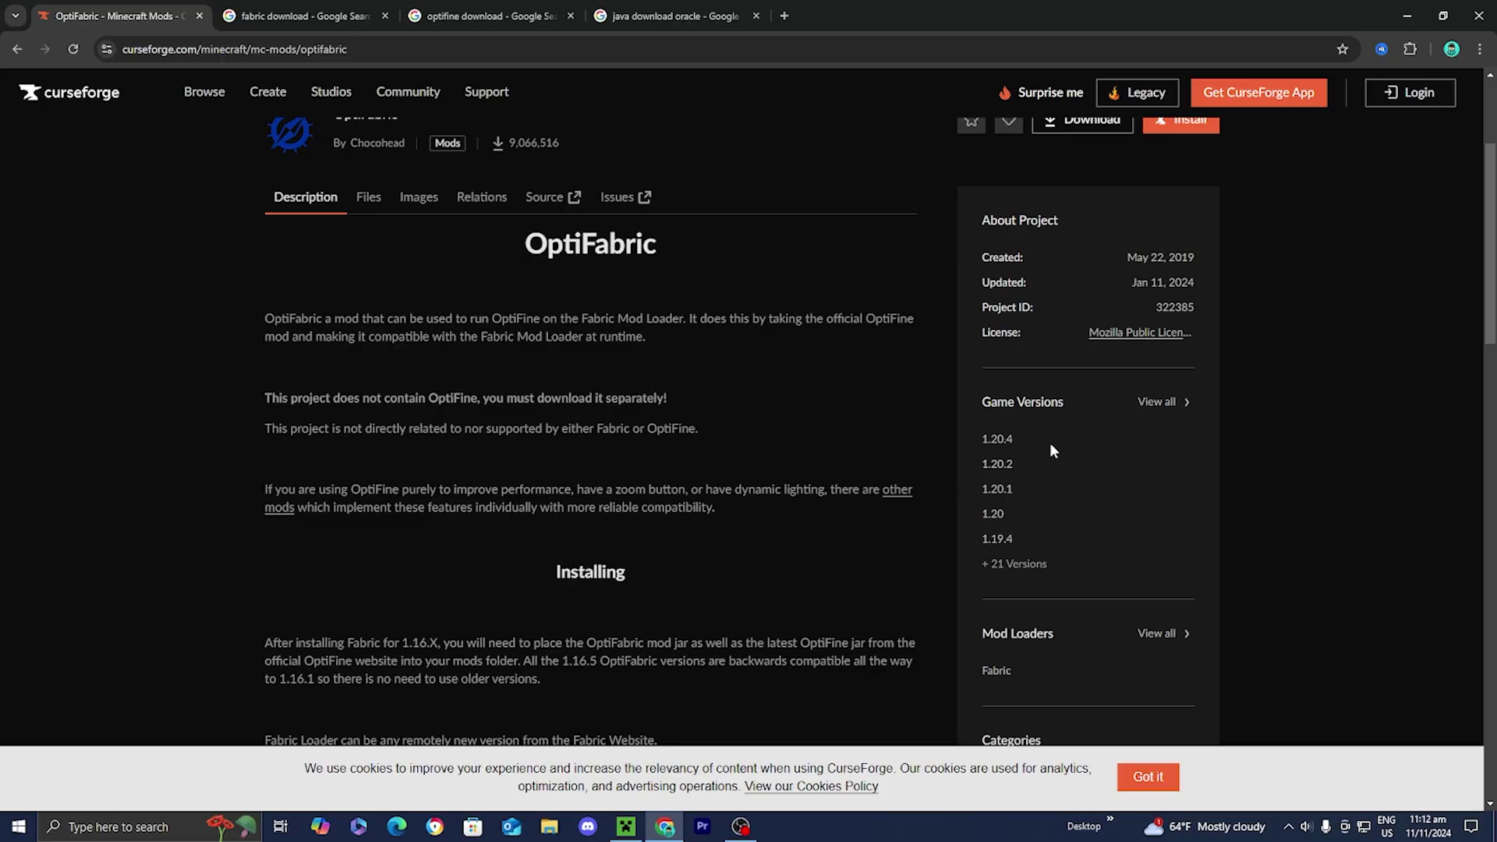
Download optifabric-1.14.3.jar from the Minecraft 1.20.4 files list
left_click(998, 440)
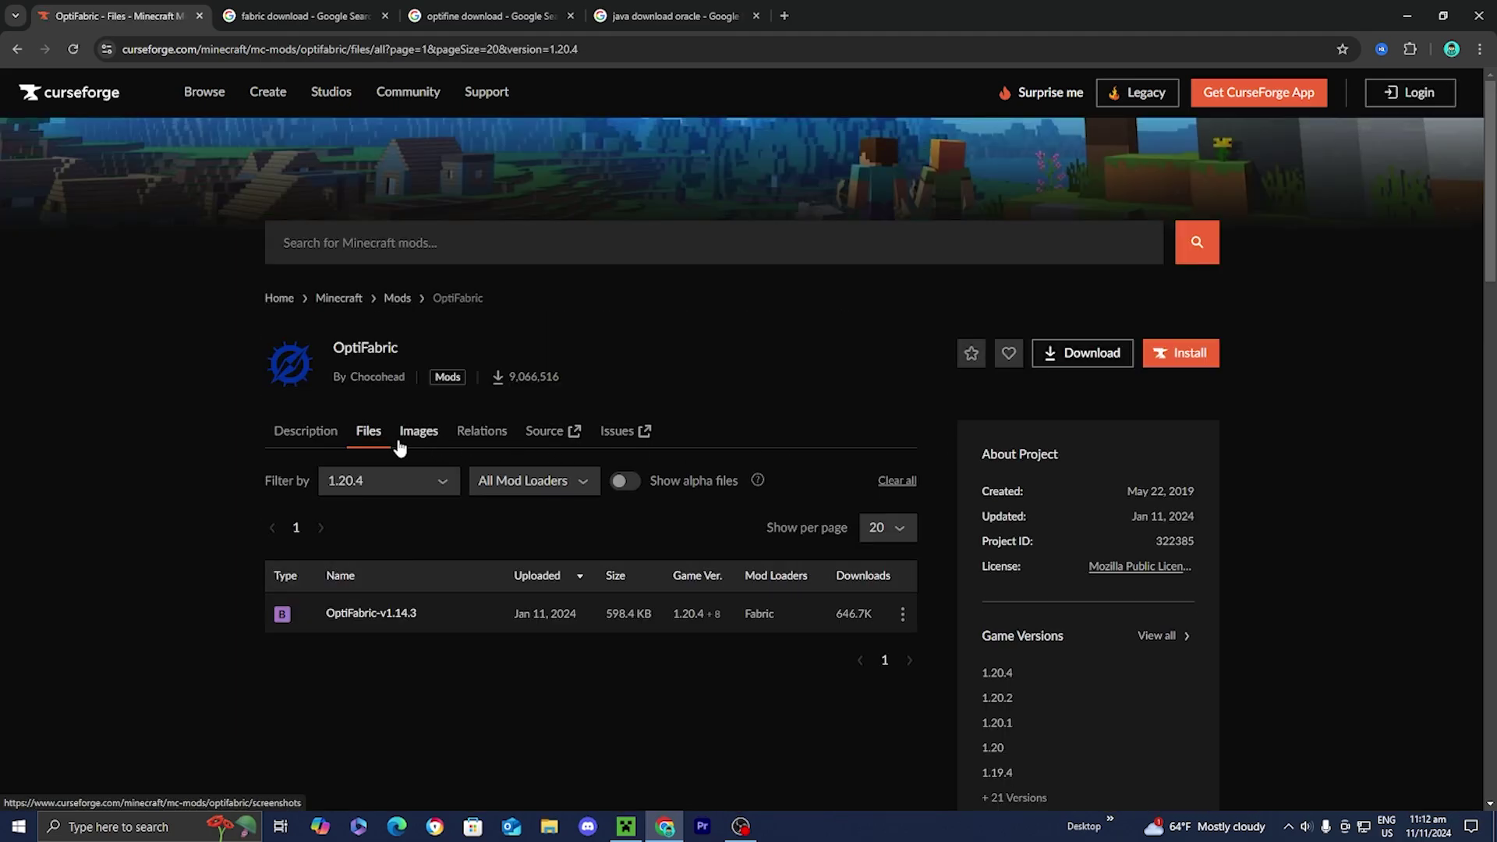
left_click(902, 618)
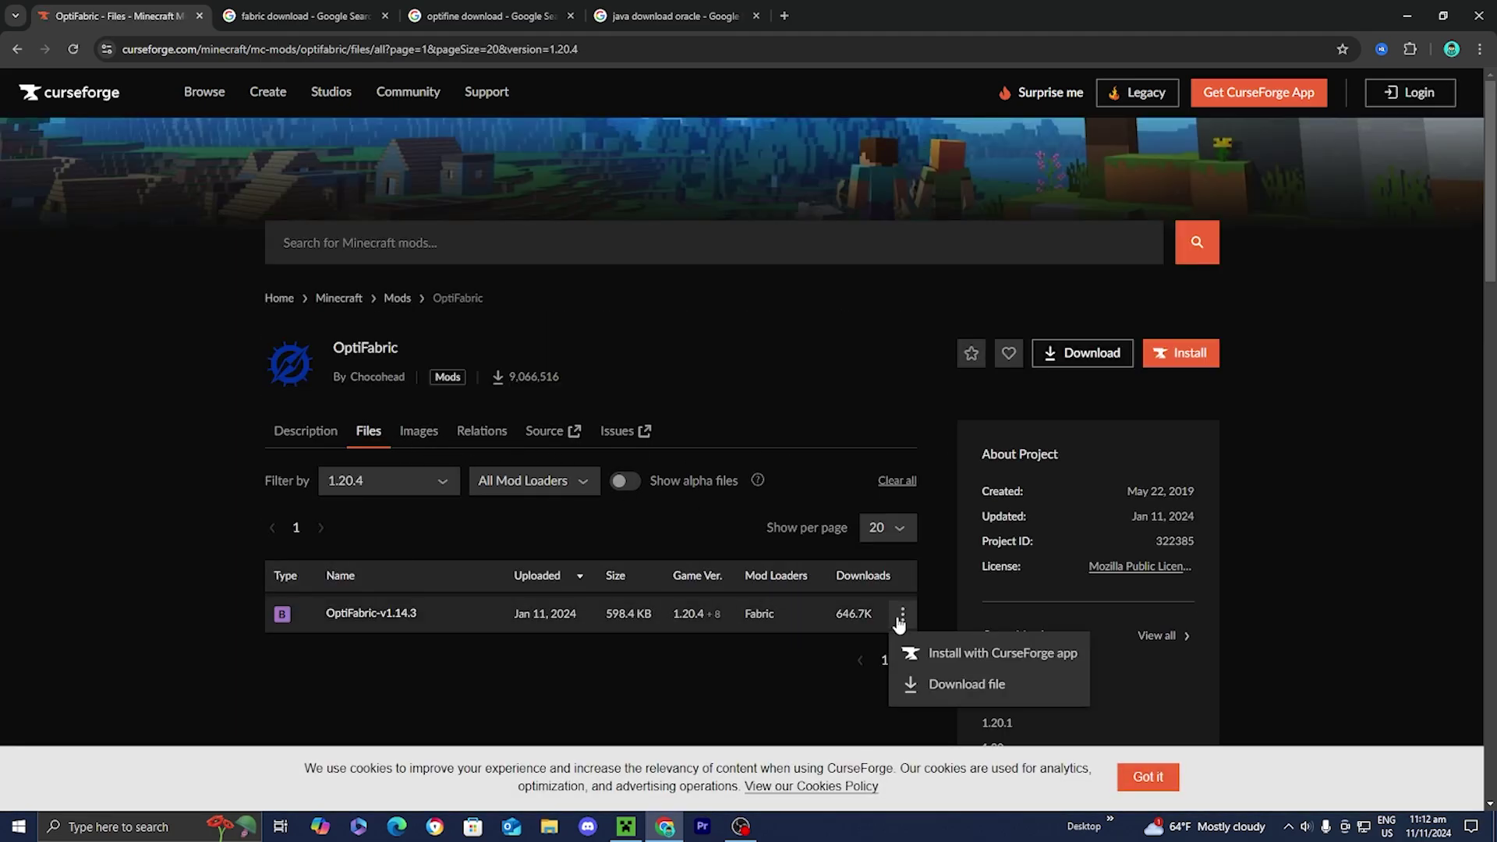
left_click(941, 672)
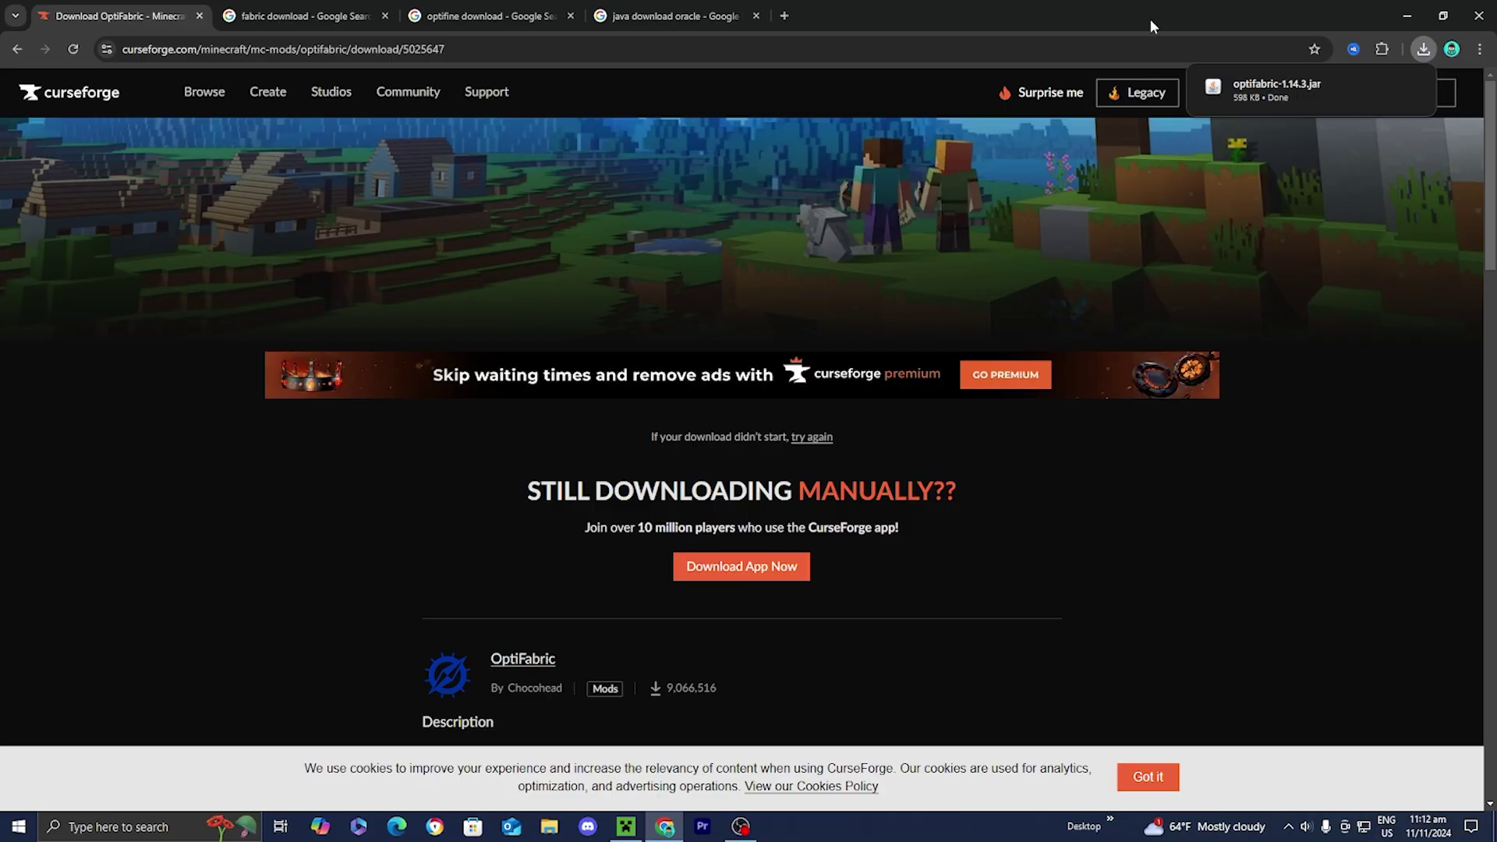
Drop optifabric-1.14.3.jar onto the desktop and return to the maximized 'fabric download' search results
left_click_drag(1045, 421, 784, 198)
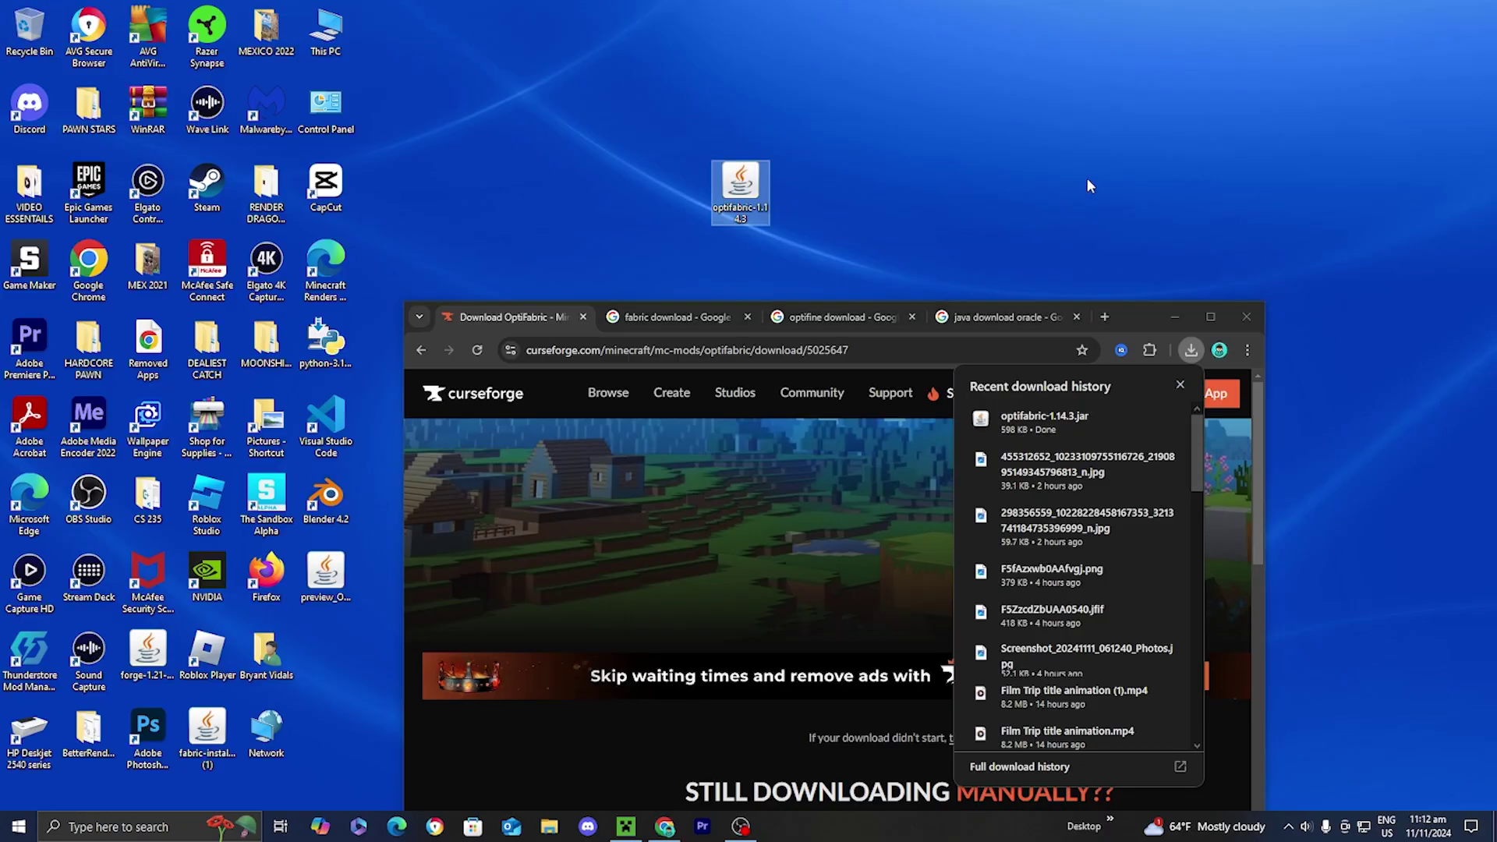
left_click(949, 208)
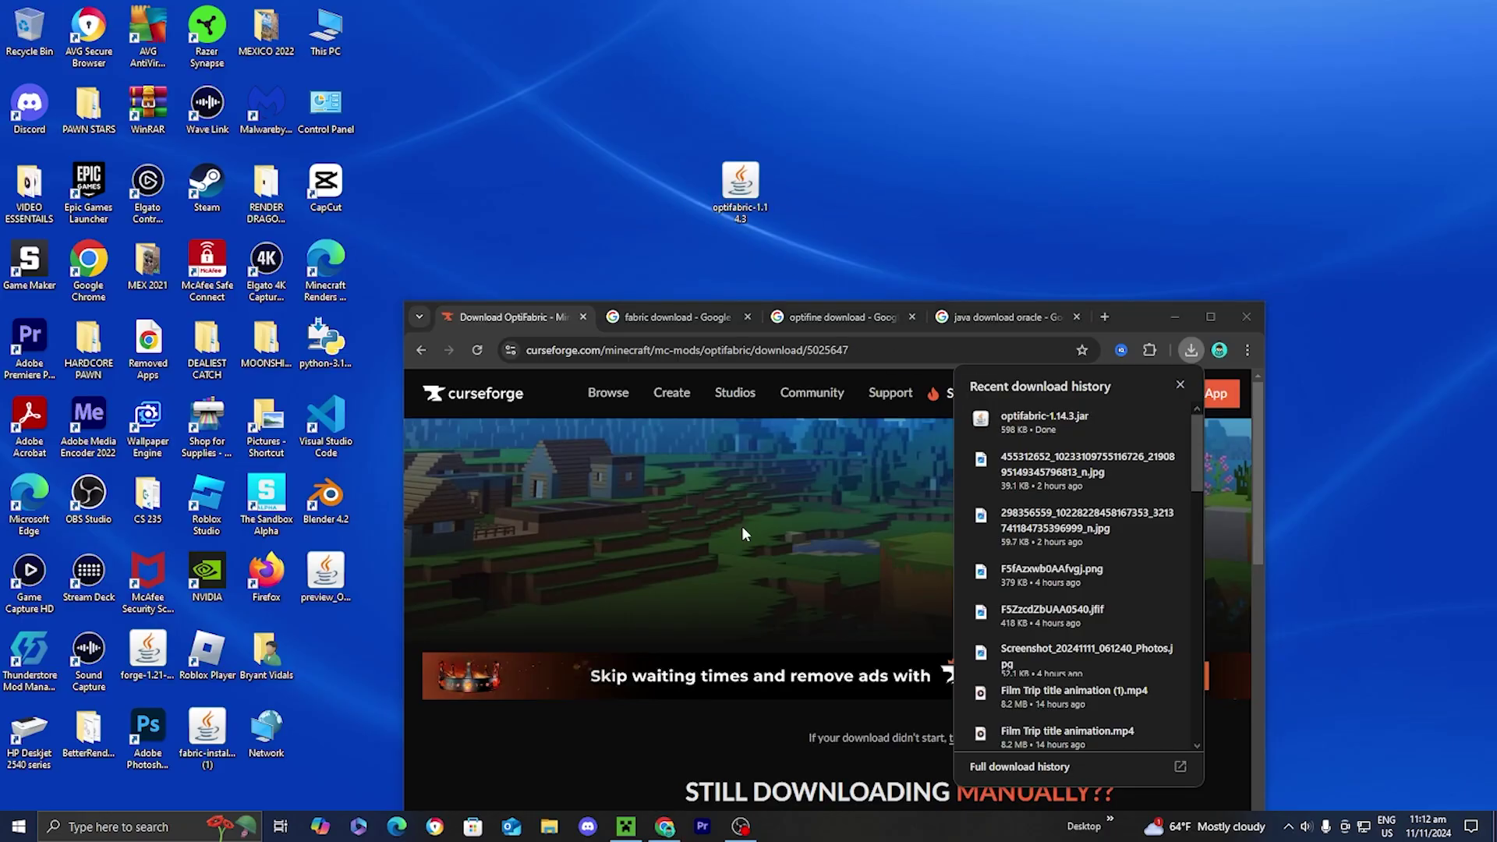
left_click(1210, 316)
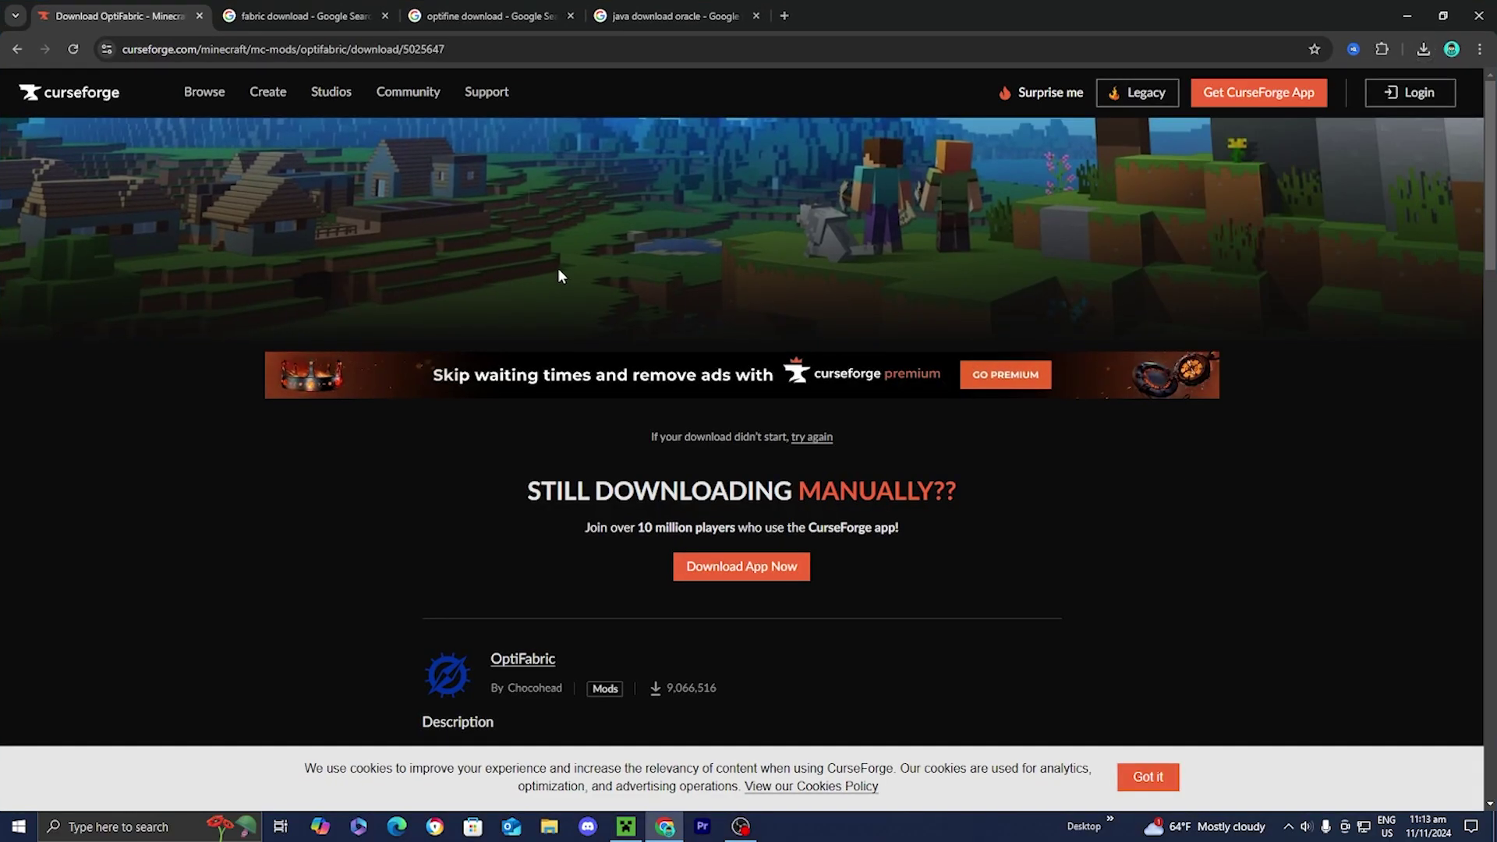
left_click(331, 16)
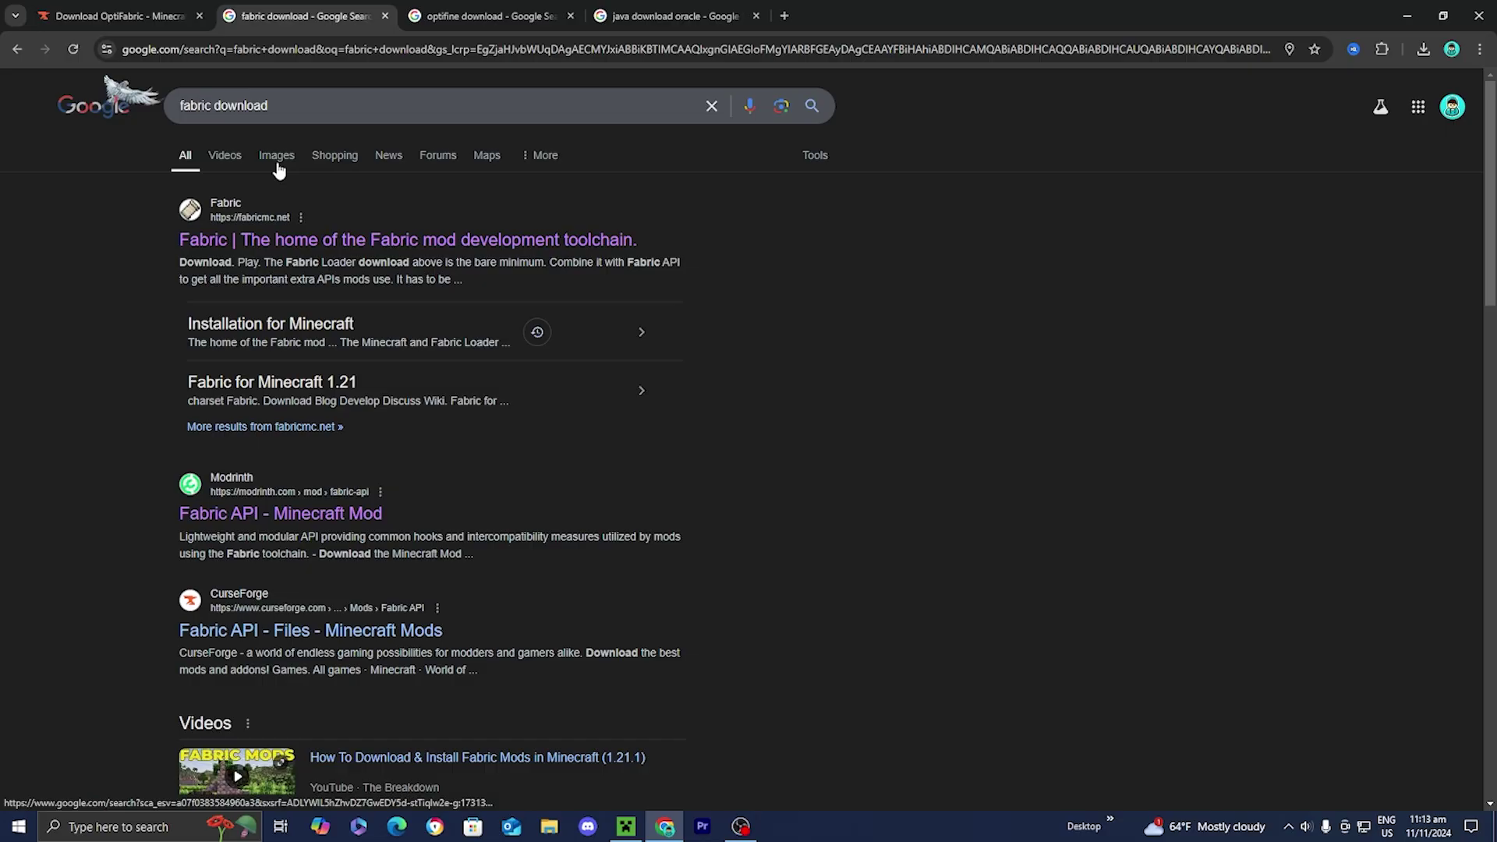
Download the universal fabric-installer-1.0.1.jar from fabricmc.net's Download page
left_click(300, 239)
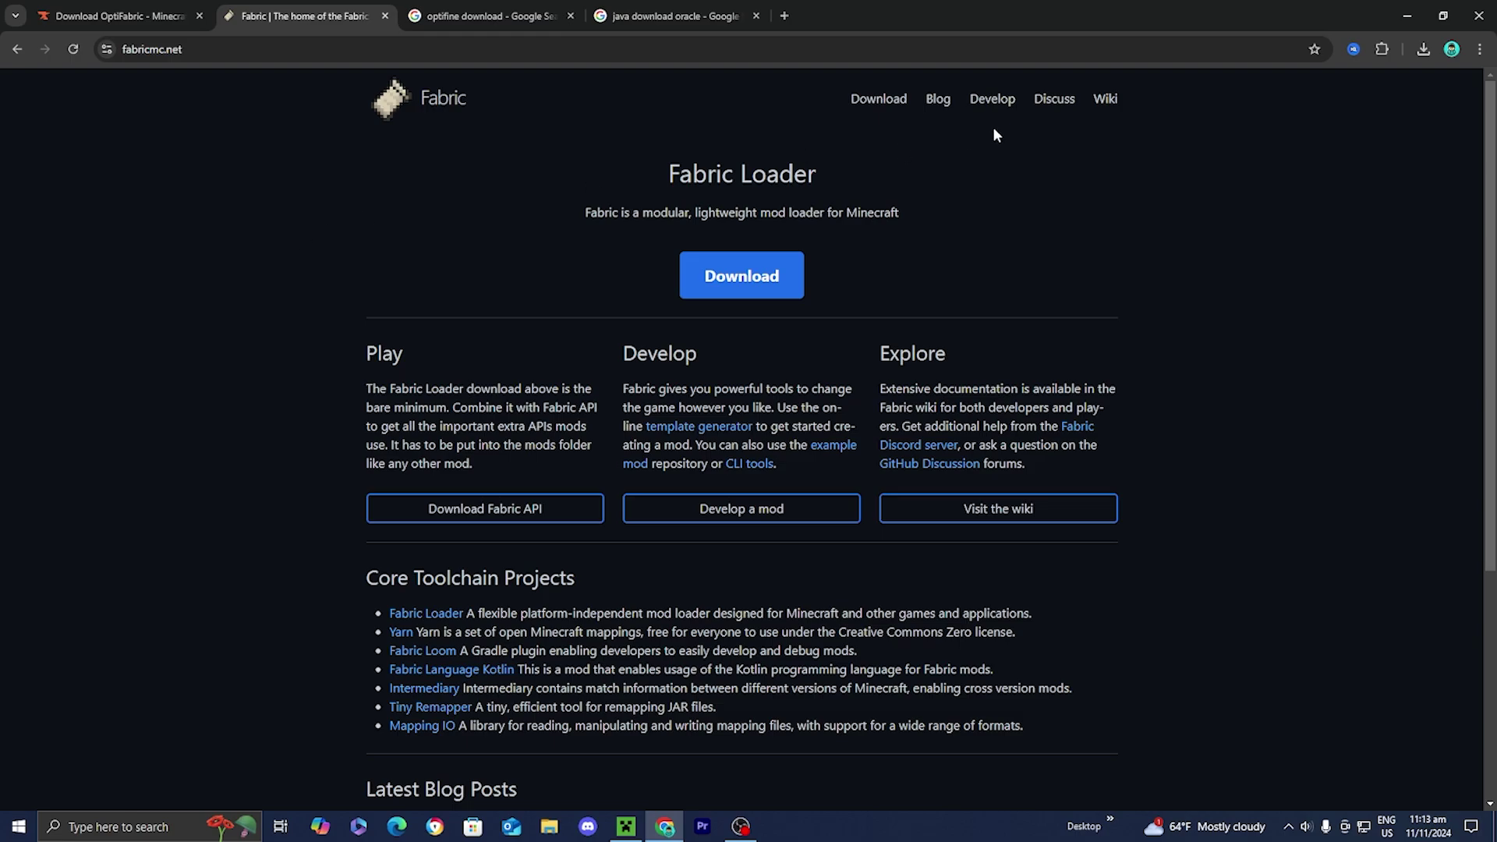
left_click(875, 101)
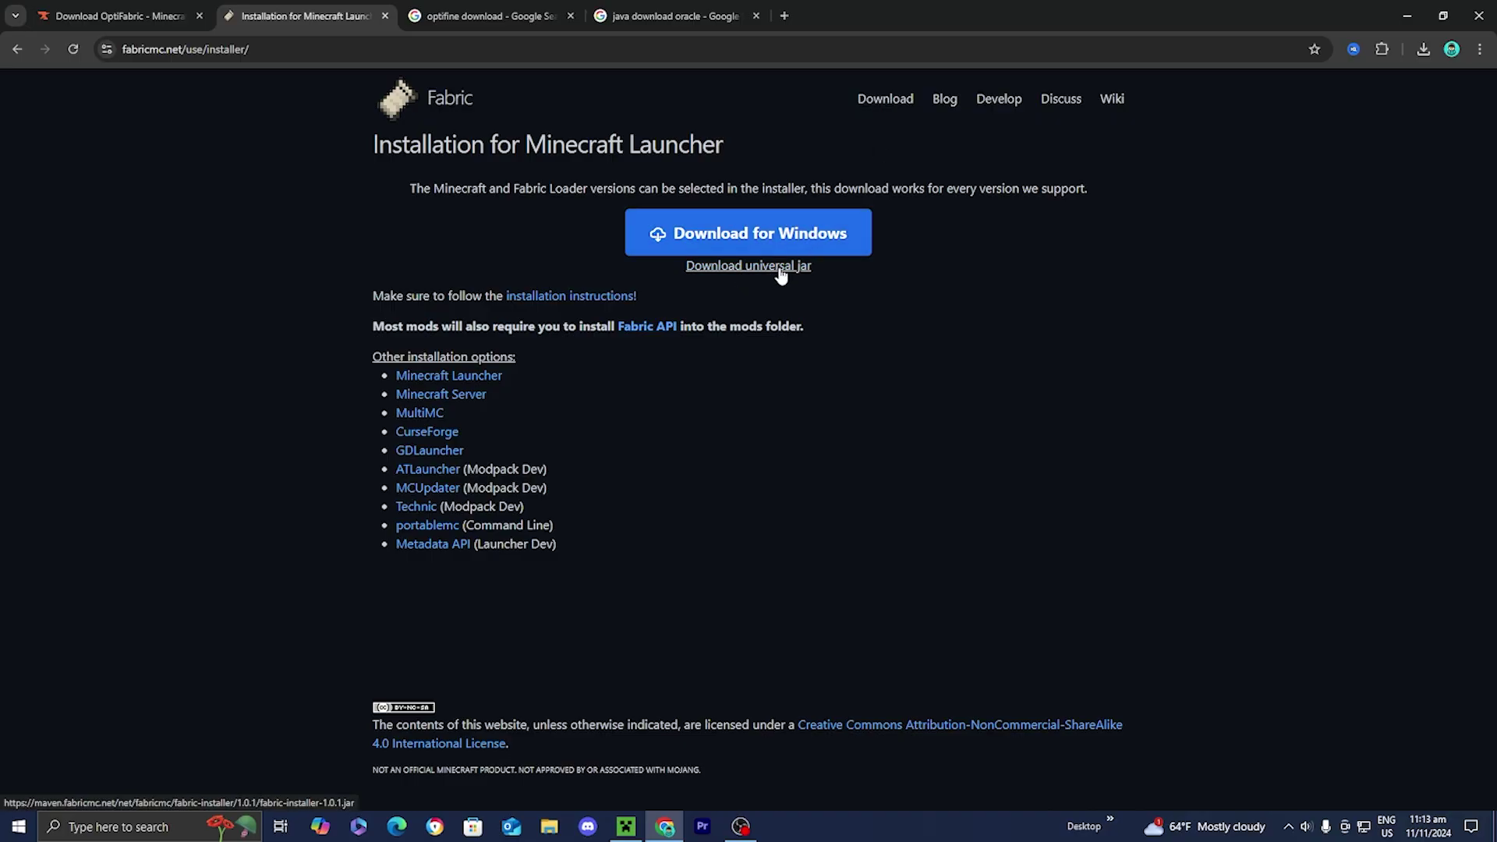
left_click(795, 269)
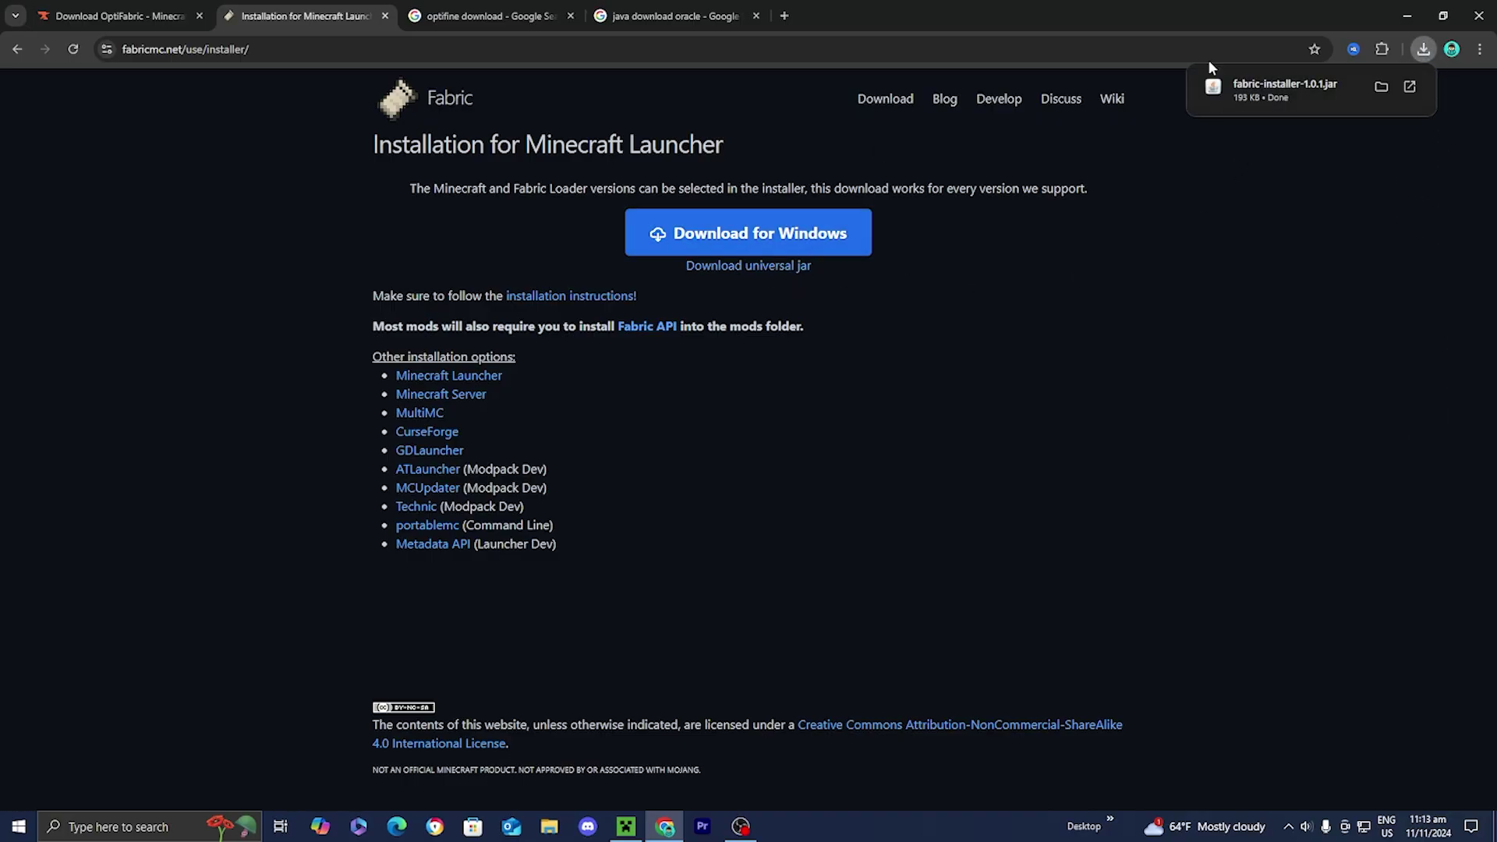
Drag fabric-installer-1.0.1.jar from the downloads list onto the desktop beside the OptiFabric jar
left_click(1443, 15)
left_click(1282, 361)
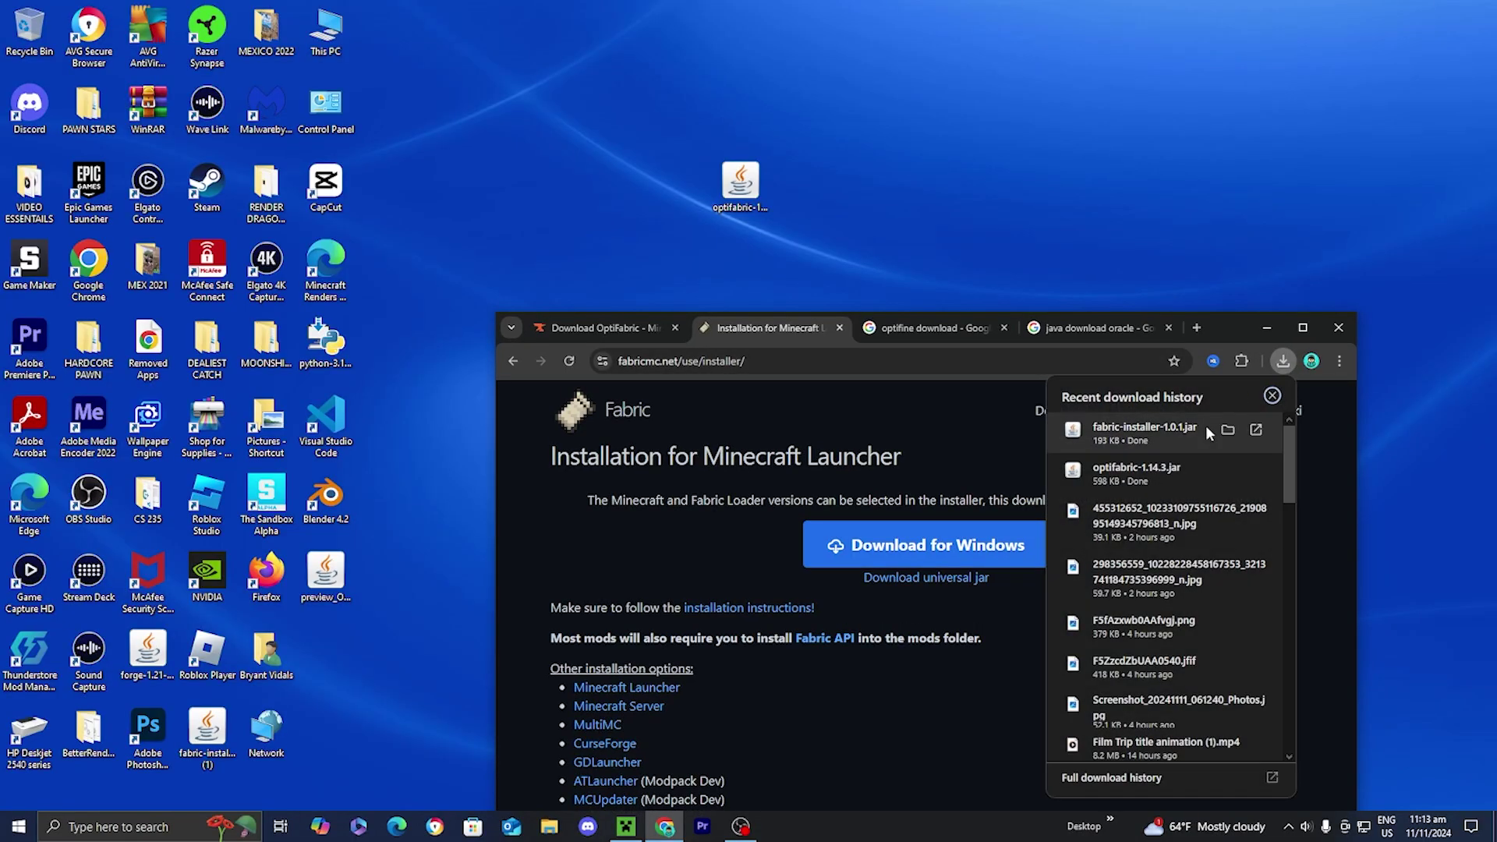
left_click_drag(1205, 427, 828, 199)
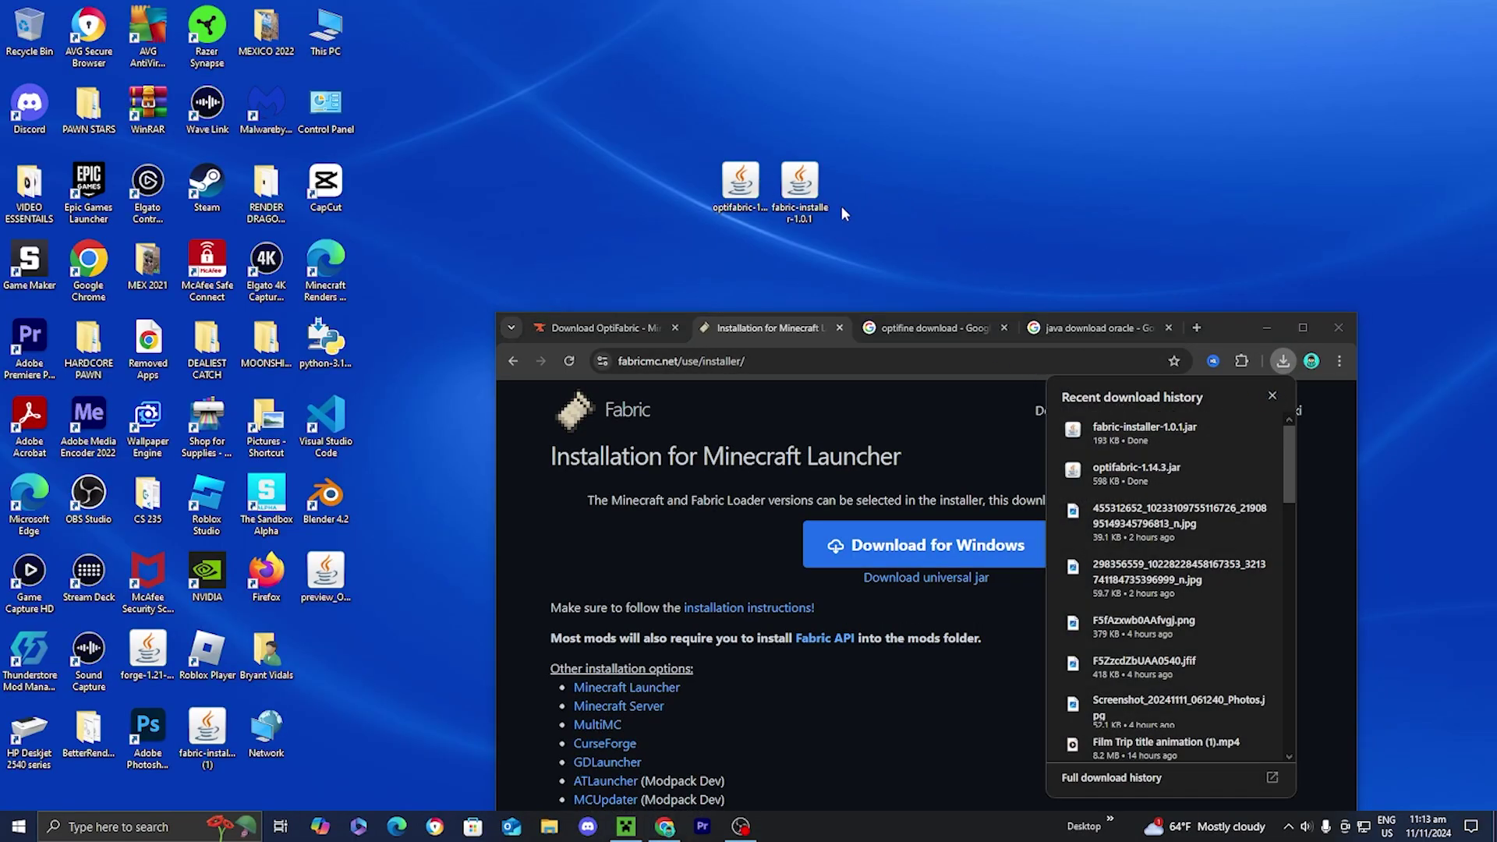
left_click(1304, 324)
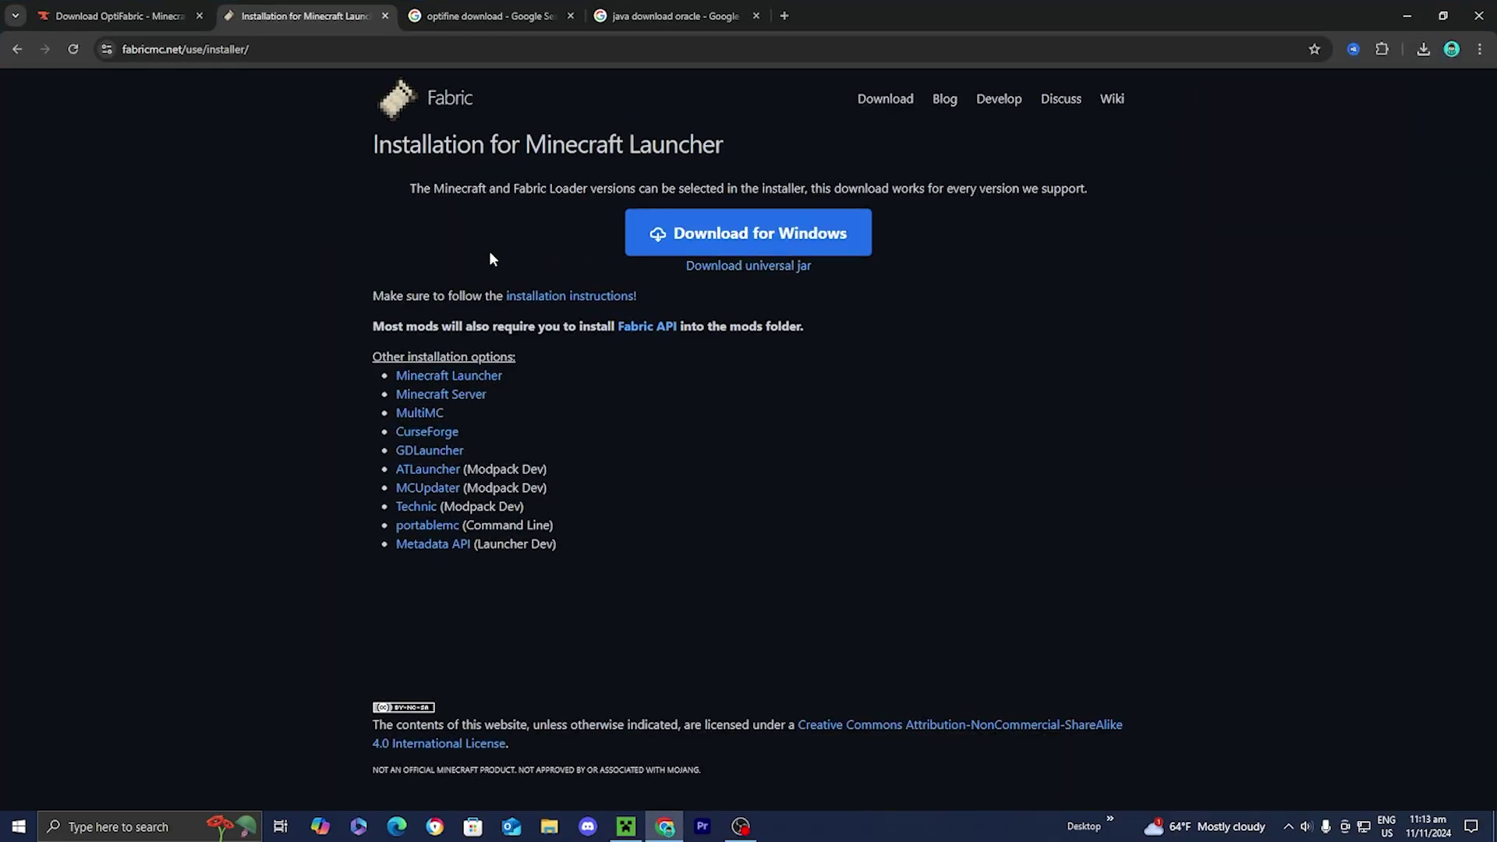
Show all versions on the OptiFine Downloads page and locate OptiFine HD U I7 for Minecraft 1.20.4
left_click(487, 17)
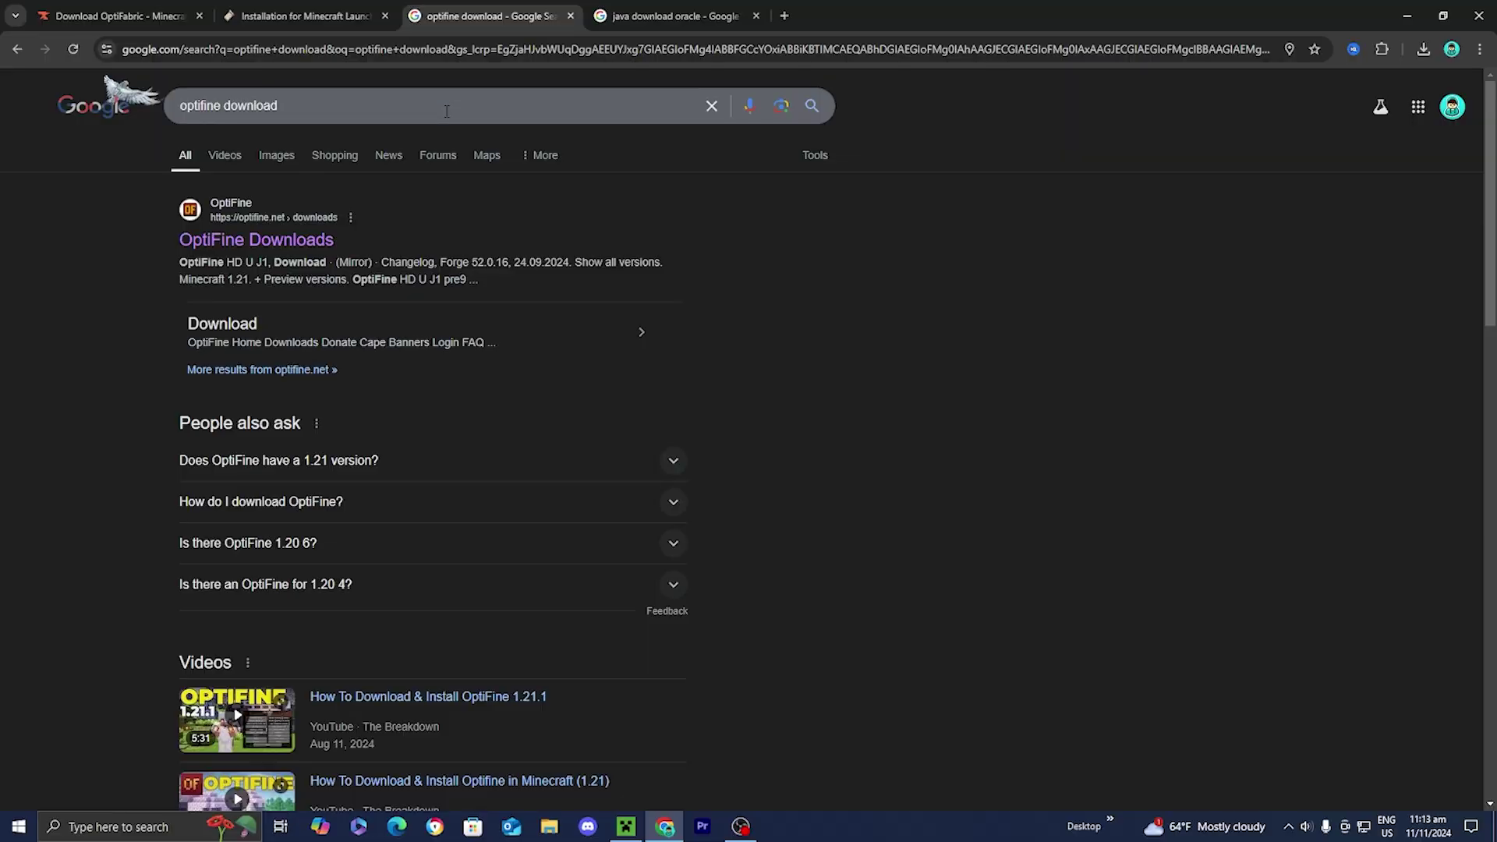
left_click(302, 251)
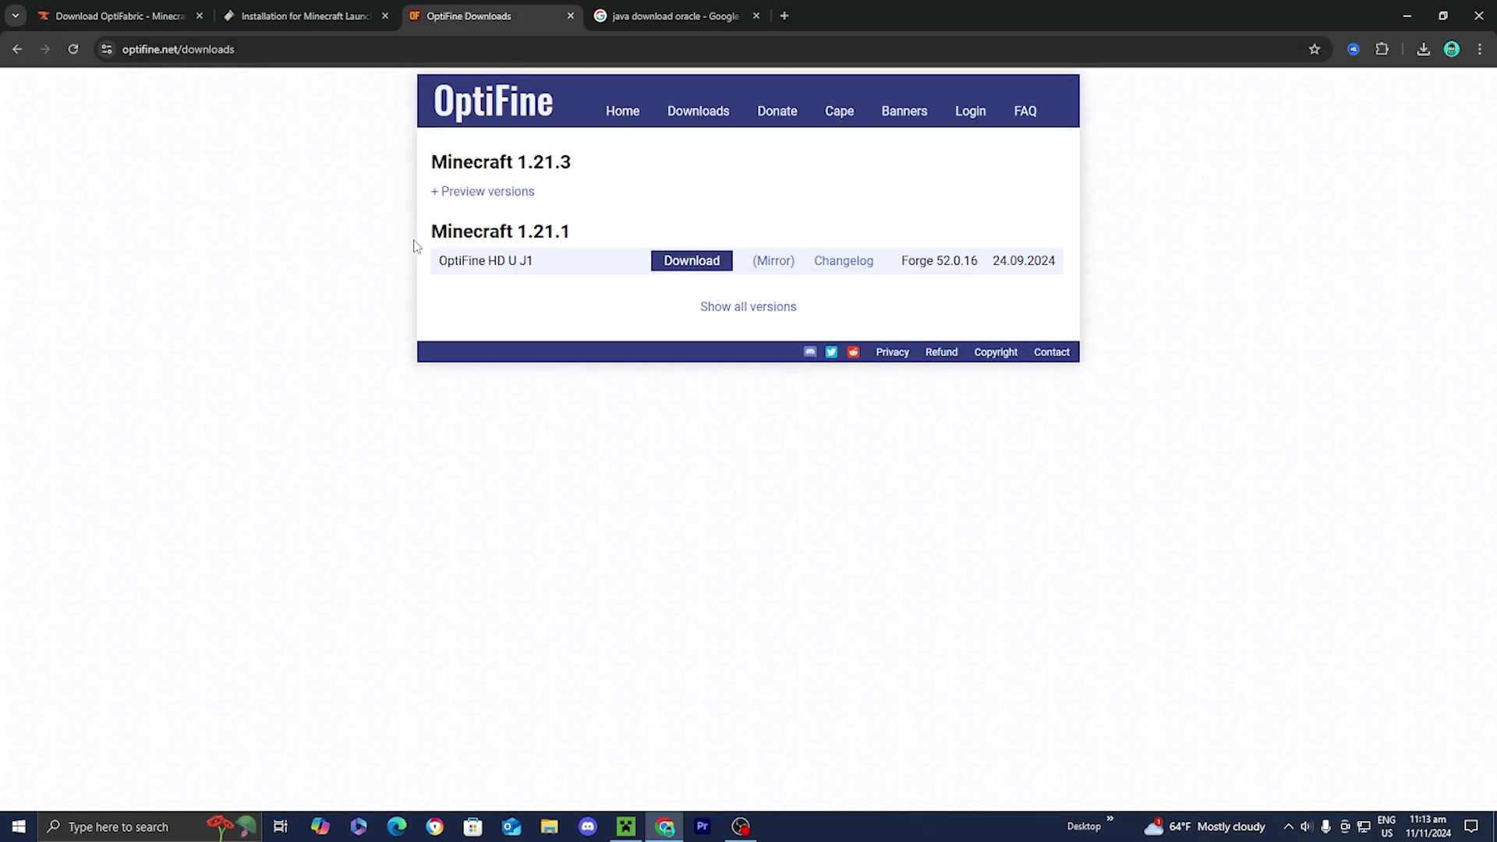
left_click(738, 314)
scroll(729, 313, "down", 3)
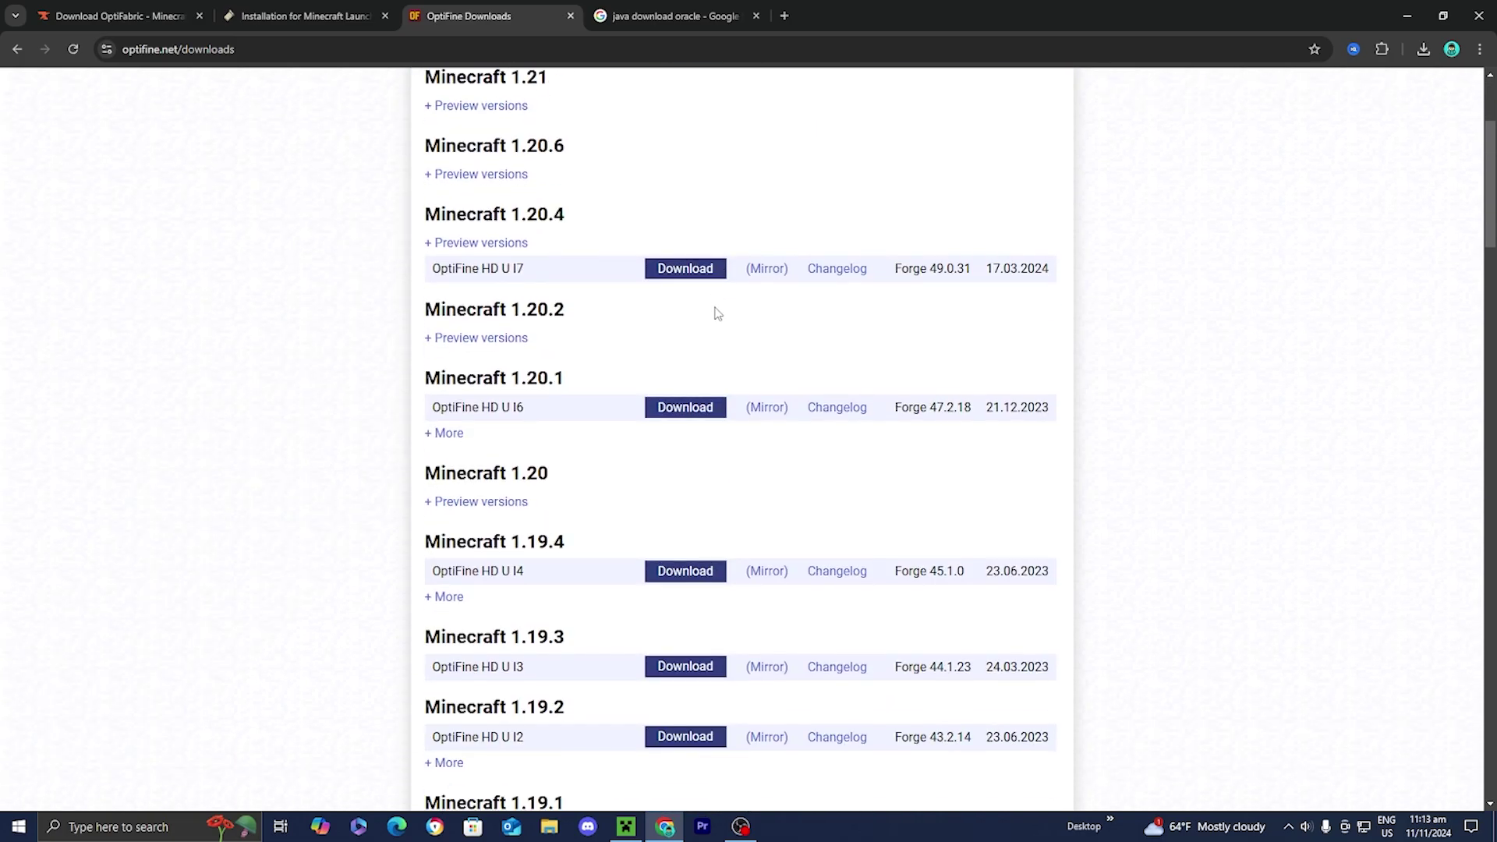
scroll(718, 313, "up", 2)
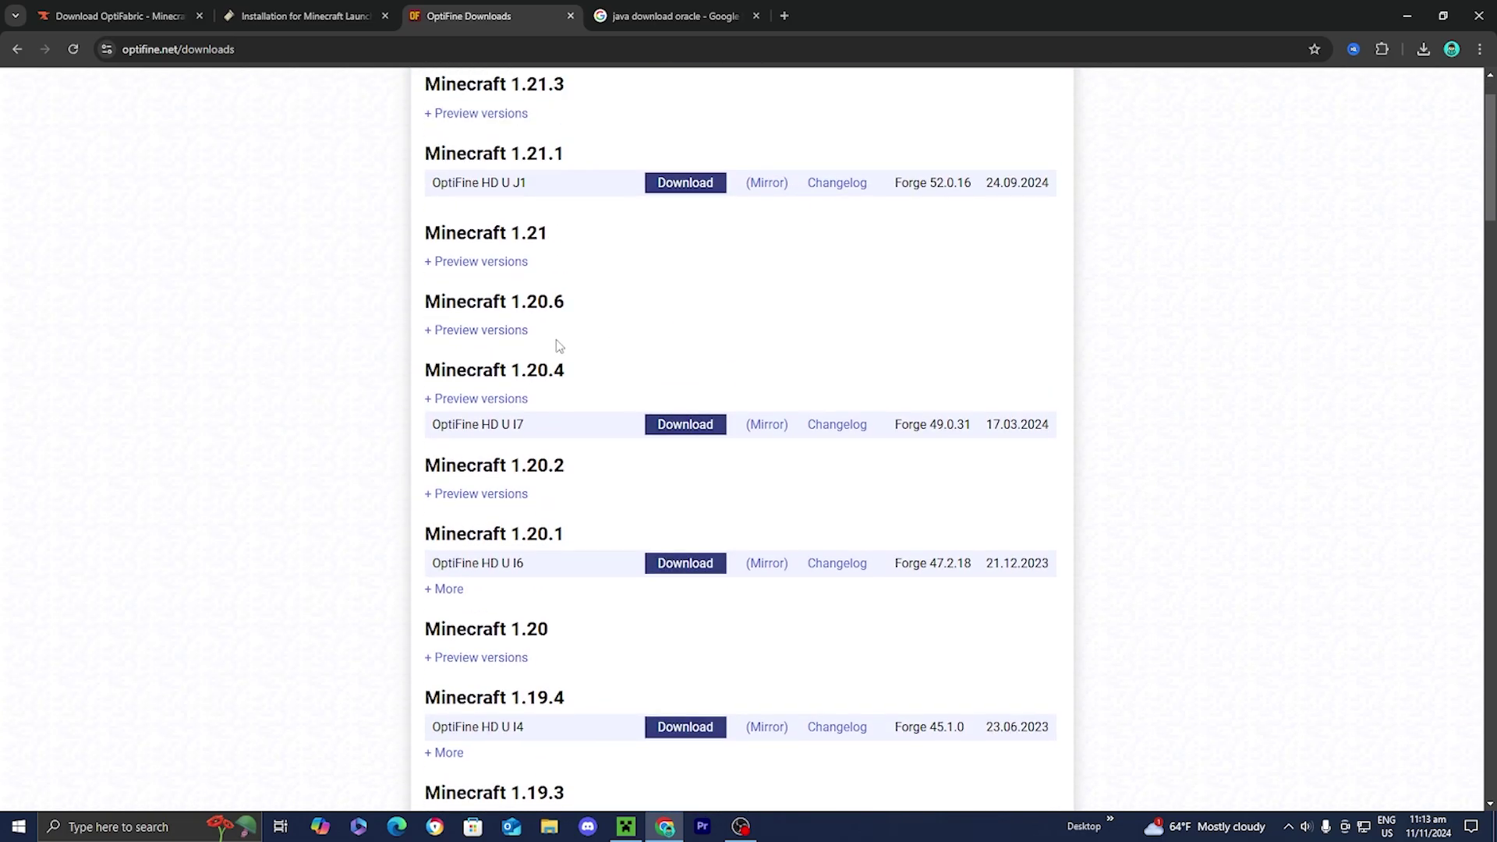
scroll(559, 346, "down", 1)
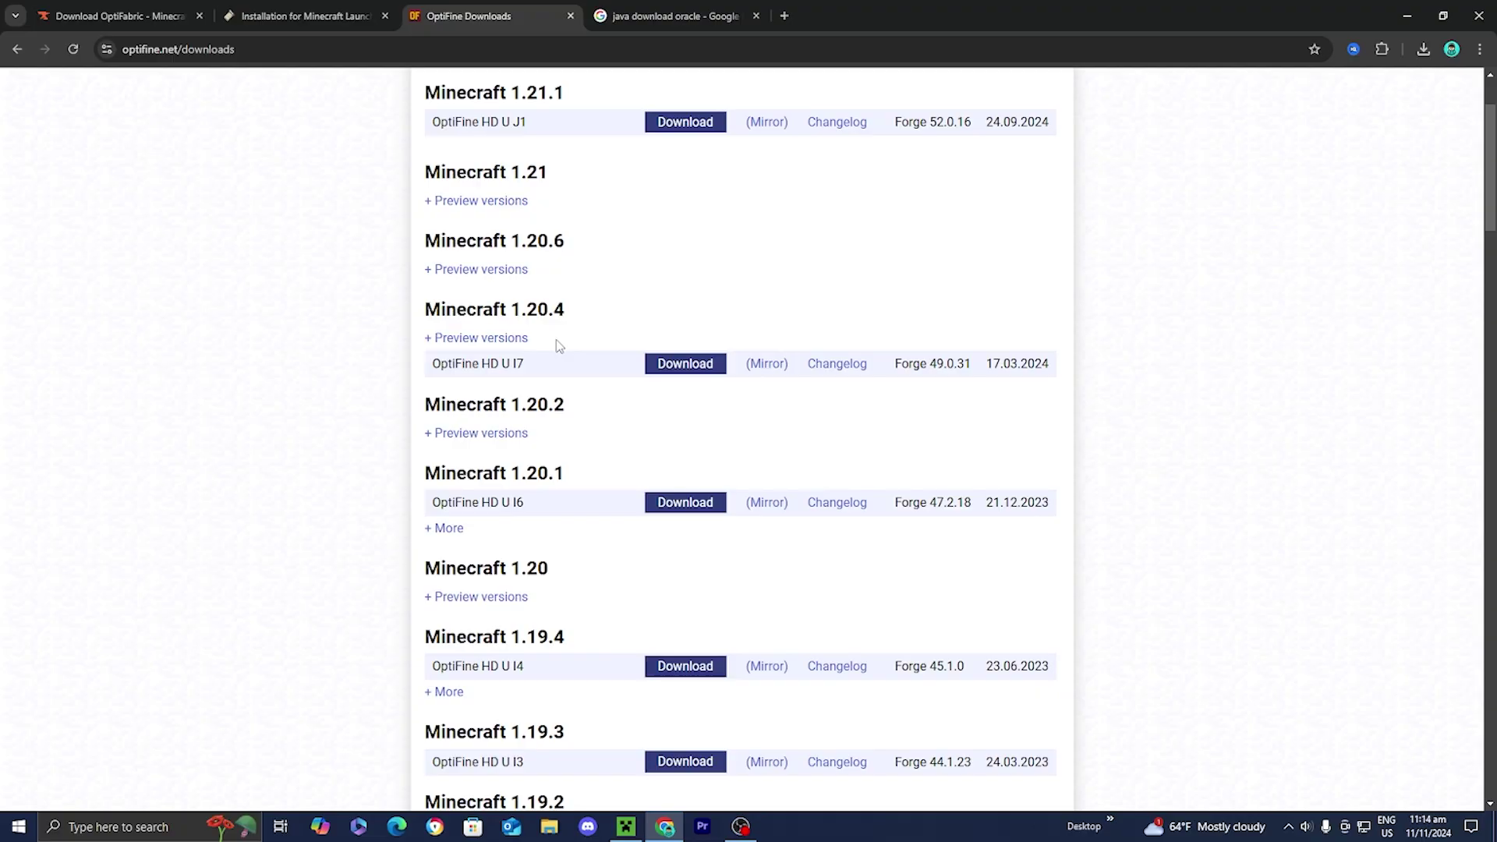
scroll(601, 343, "up", 2)
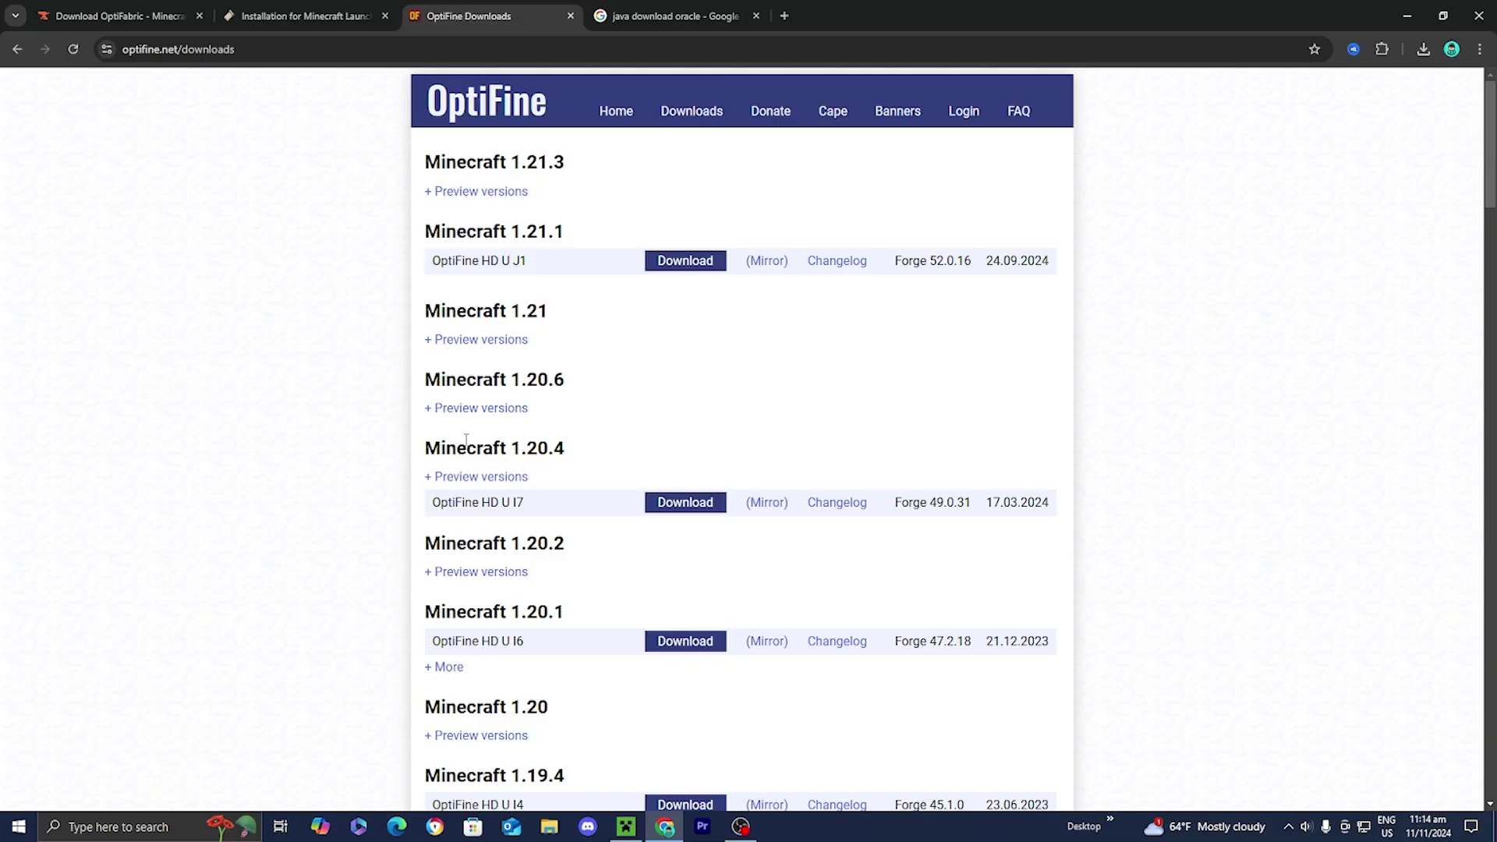
left_click_drag(574, 457, 520, 452)
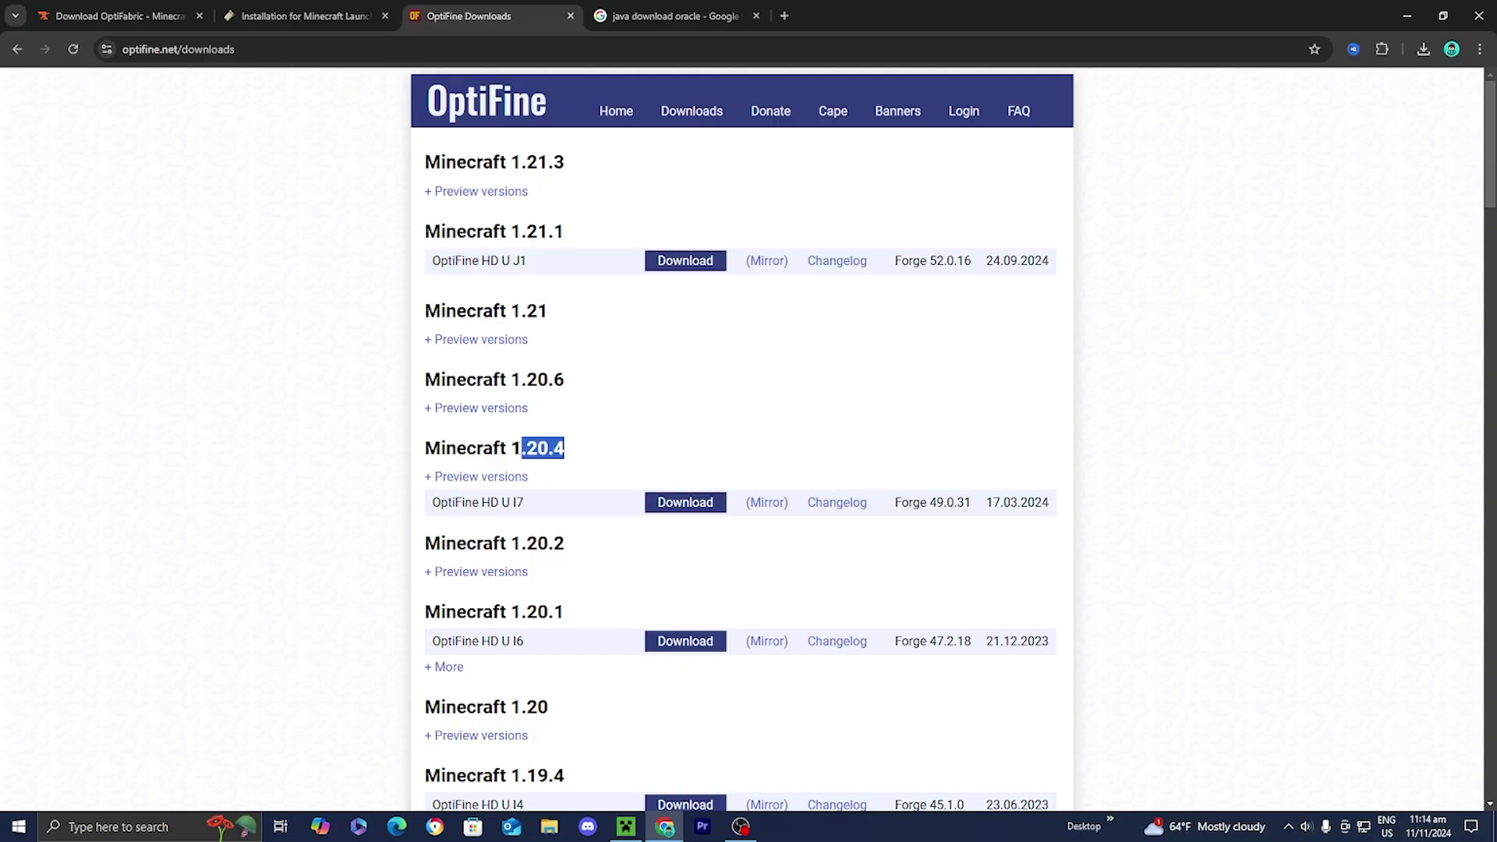
Download OptiFine_1.20.4_HD_U_I7.jar, skipping past the adfoc.us ad page
left_click(680, 504)
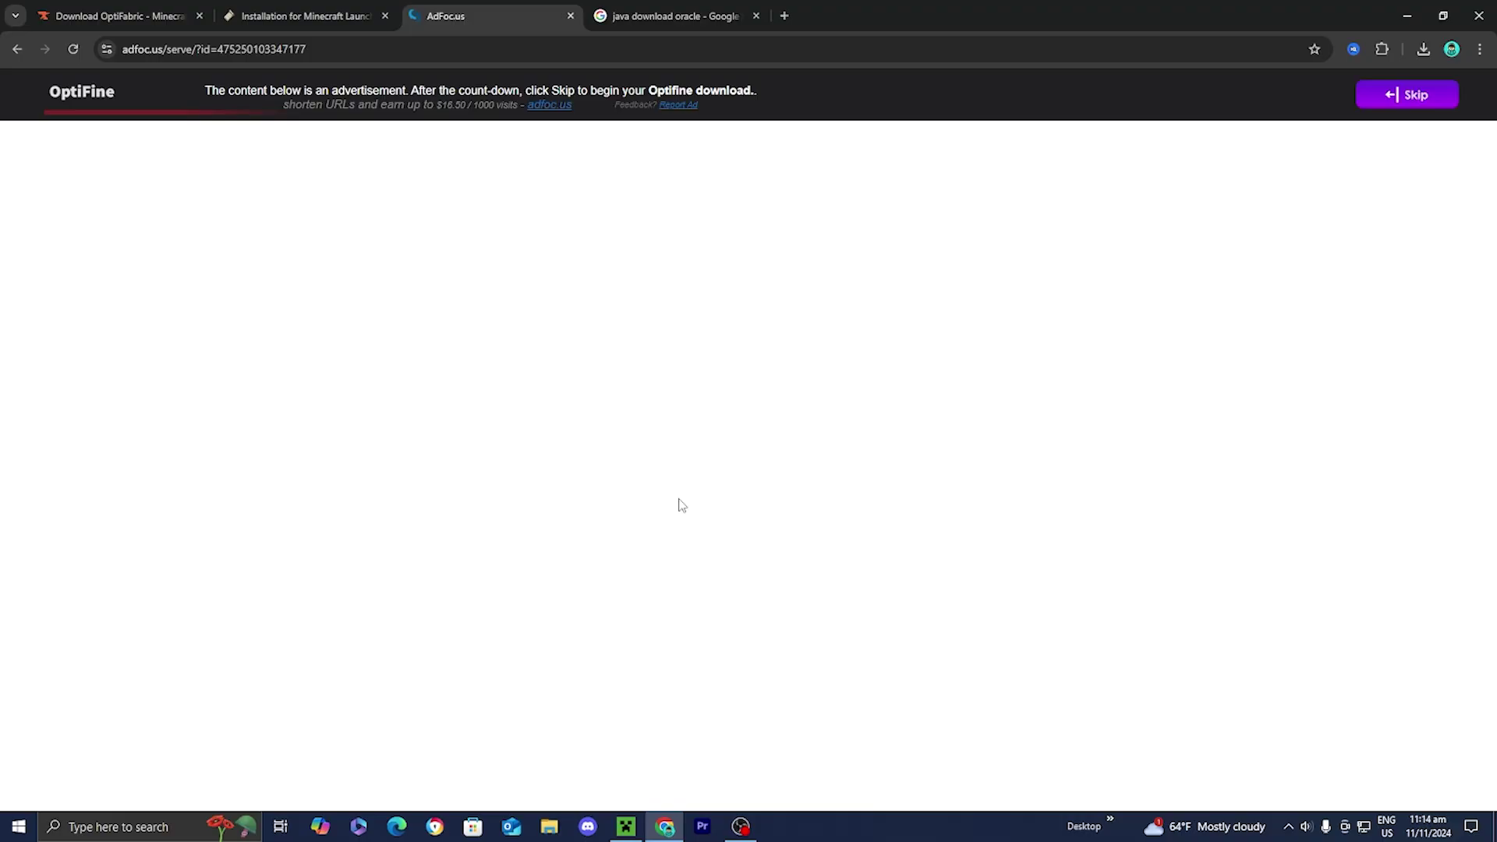
left_click(1373, 95)
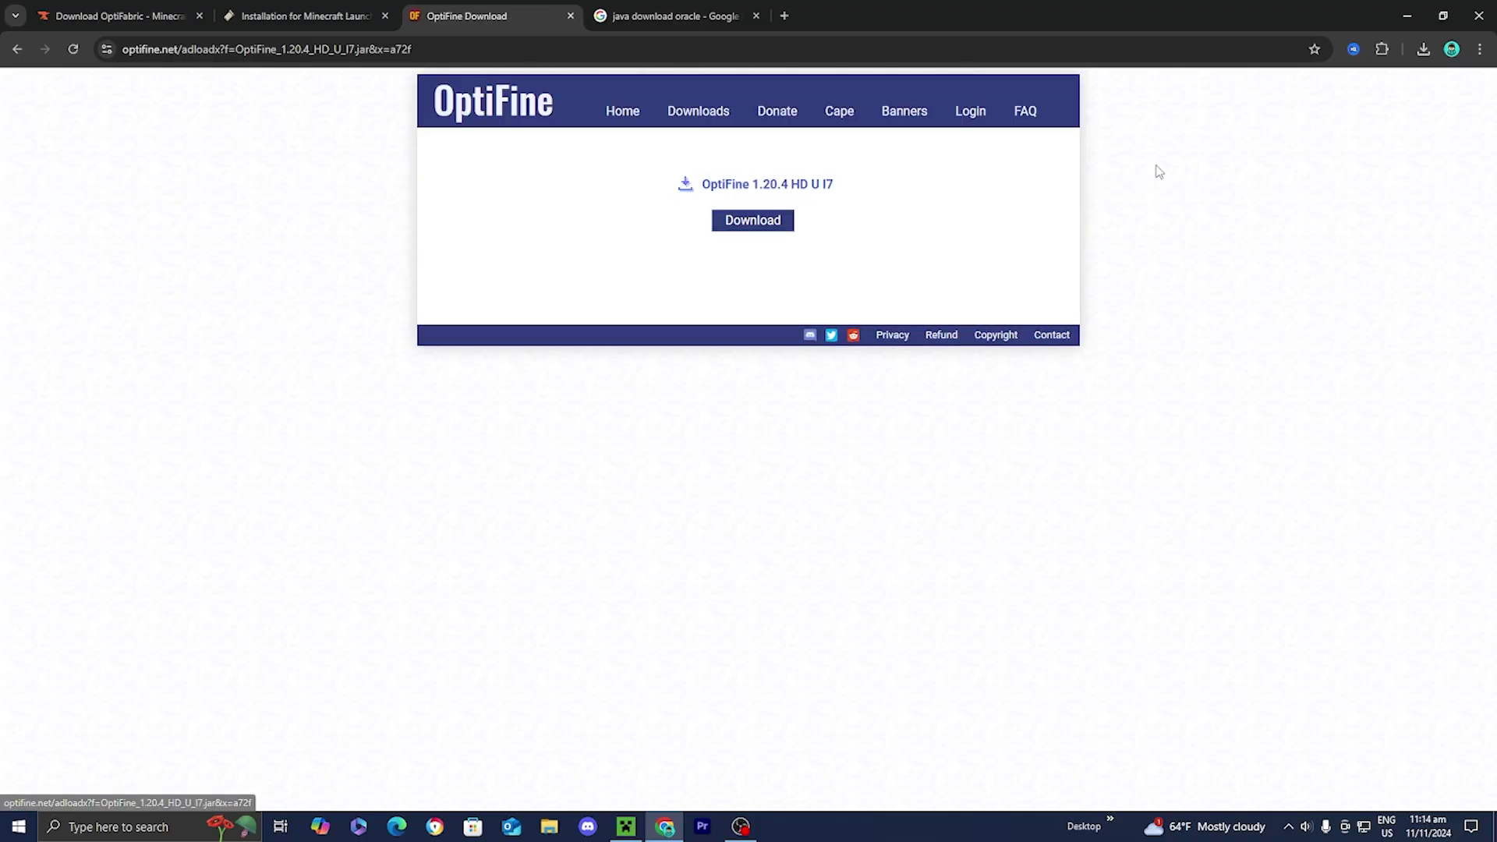
left_click(786, 228)
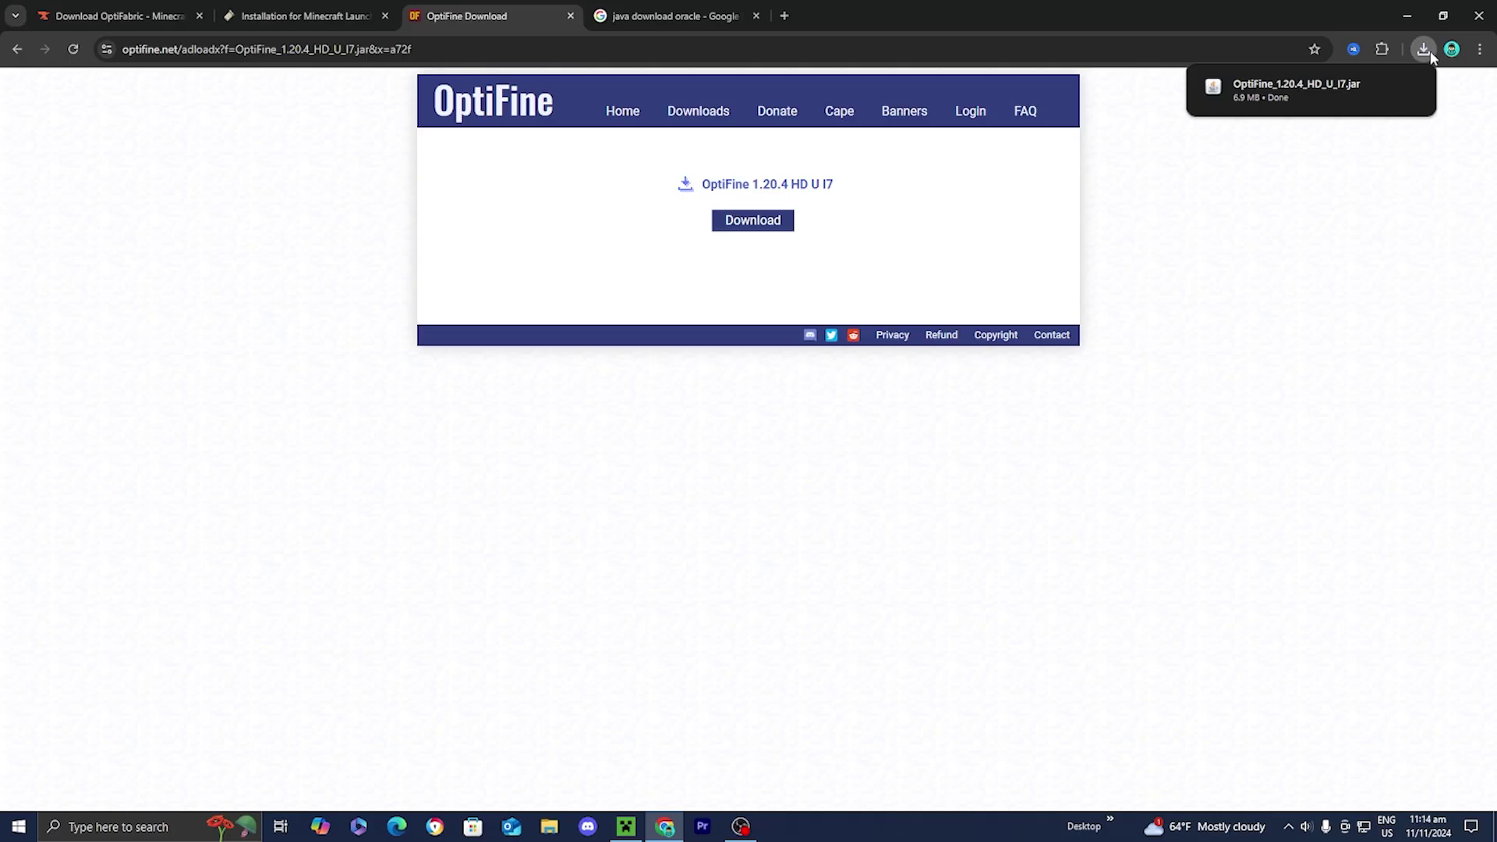
left_click(1443, 16)
Drag OptiFine_1.20.4_HD_U_I7.jar from the downloads list onto the desktop
left_click_drag(1229, 167, 1181, 363)
left_click(1335, 388)
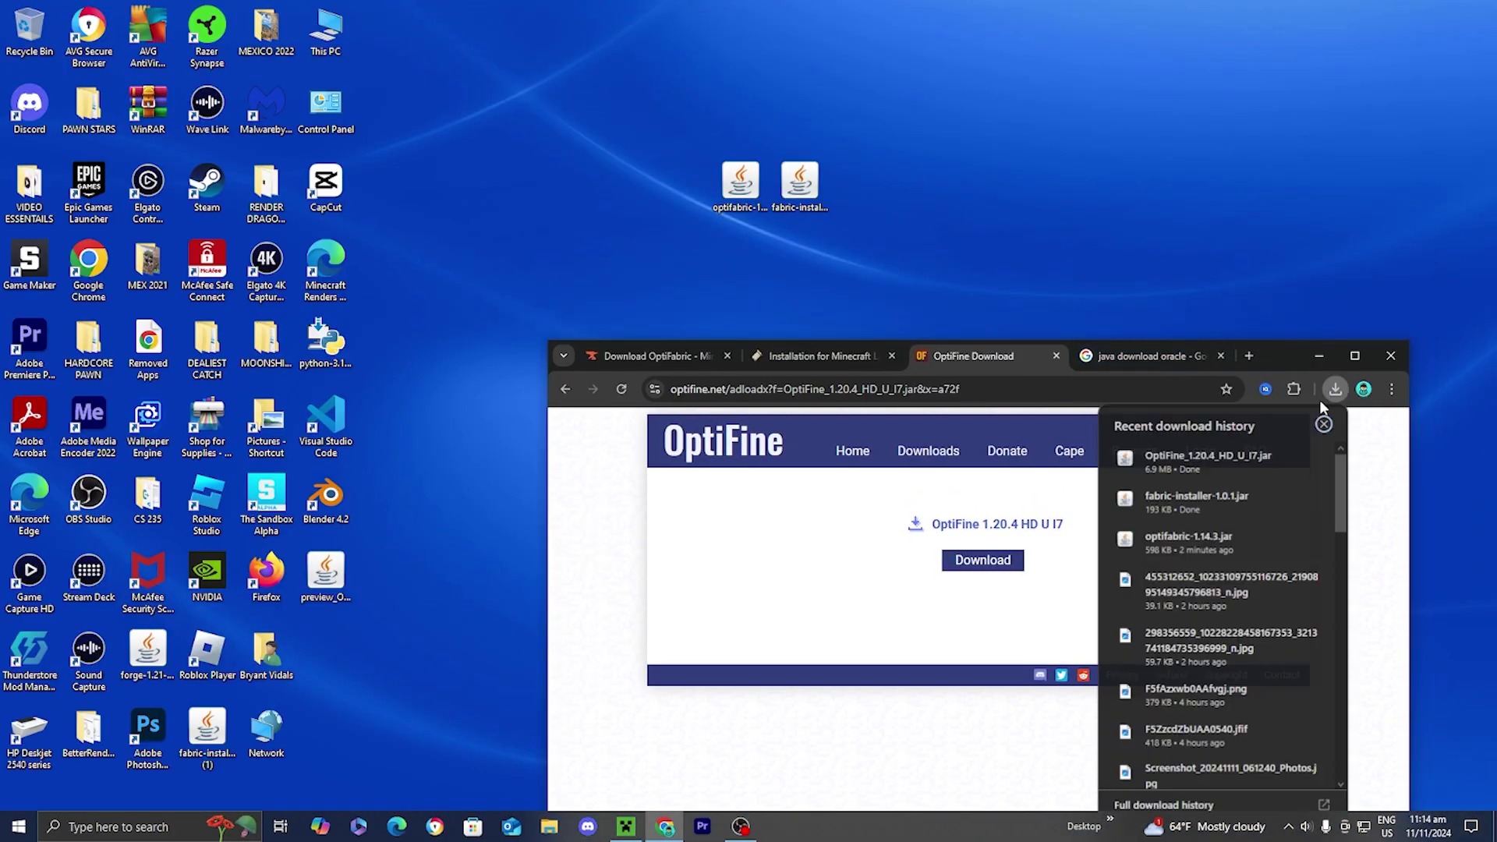
left_click_drag(1200, 457, 918, 187)
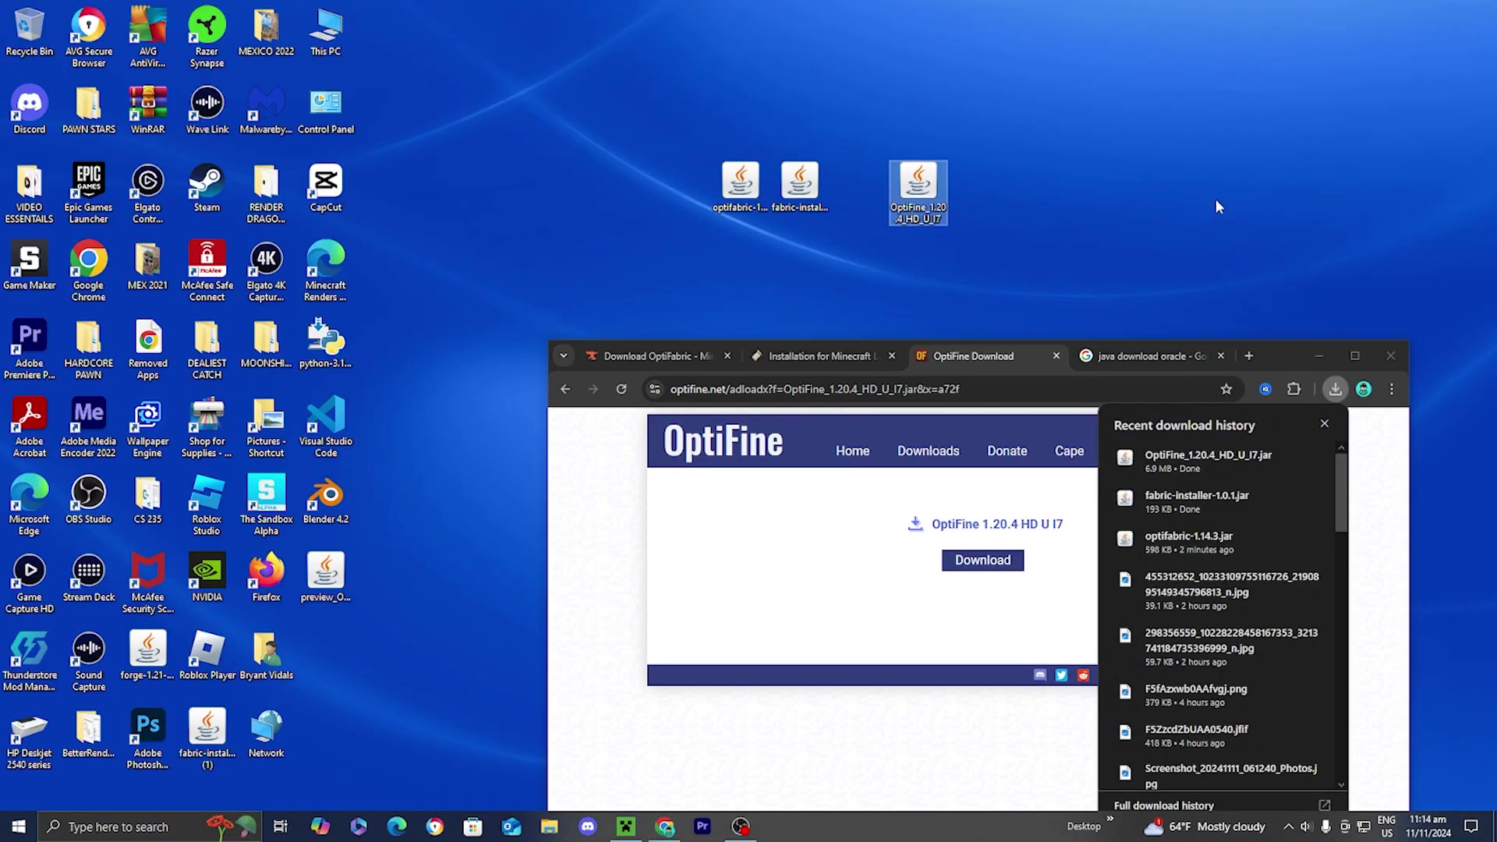
left_click(1318, 355)
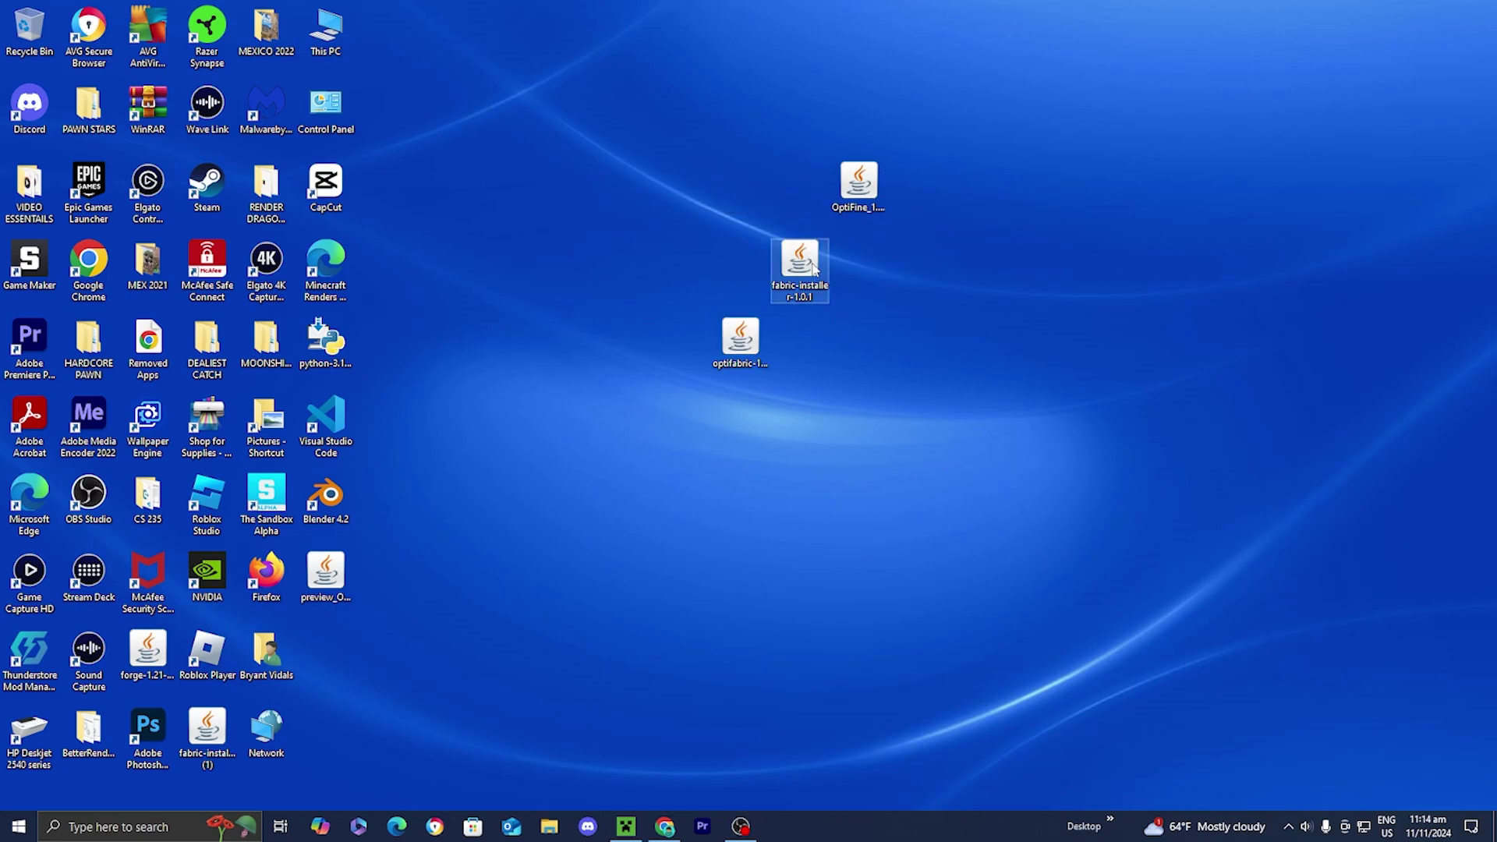
Line up the three jars in one row and check the fabric installer's Open with options
left_click_drag(812, 269, 811, 343)
left_click_drag(861, 185, 860, 343)
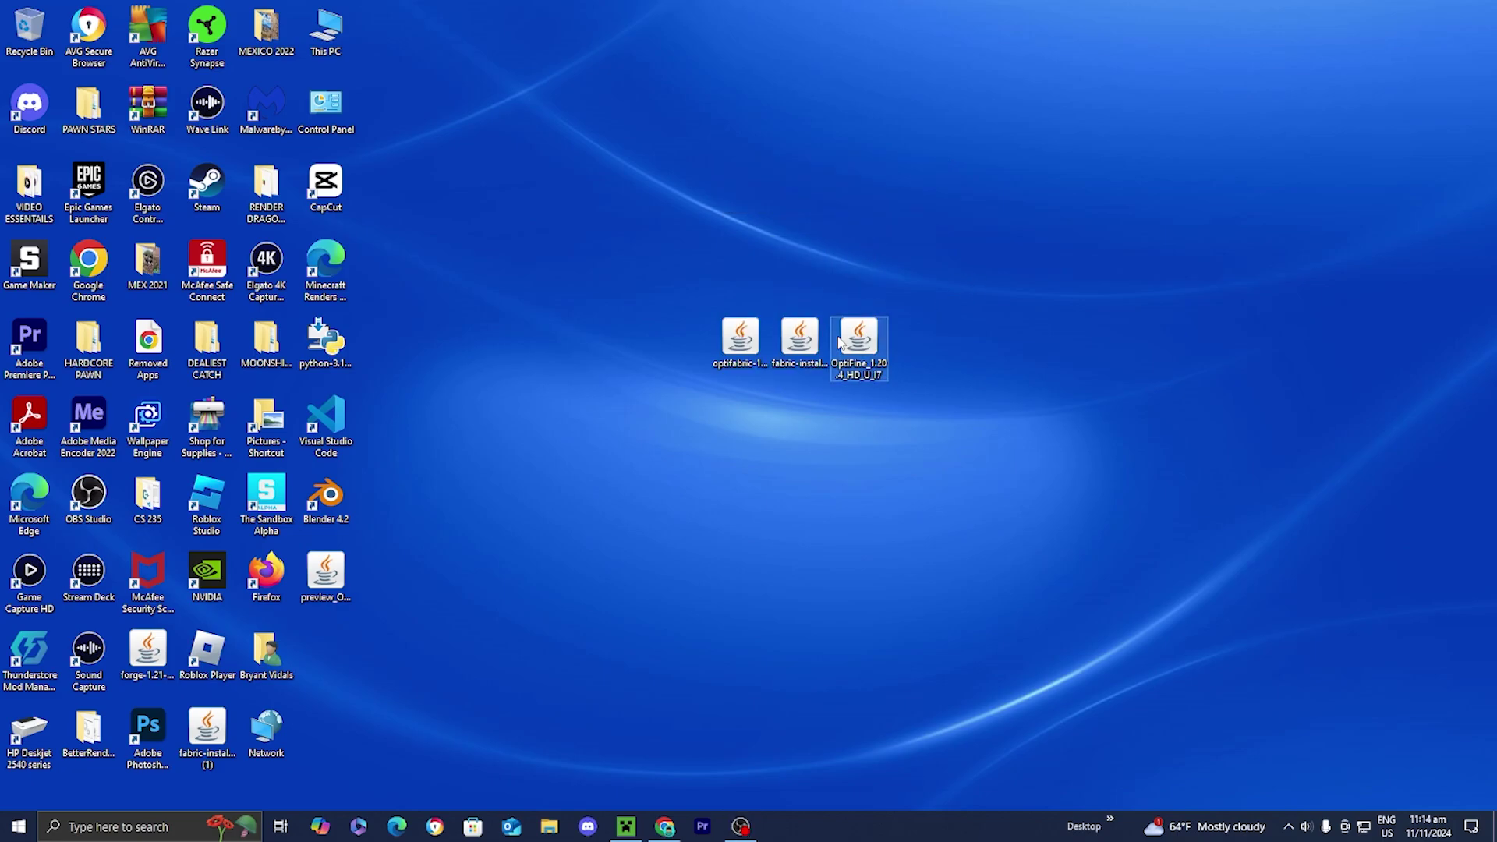
right_click(803, 344)
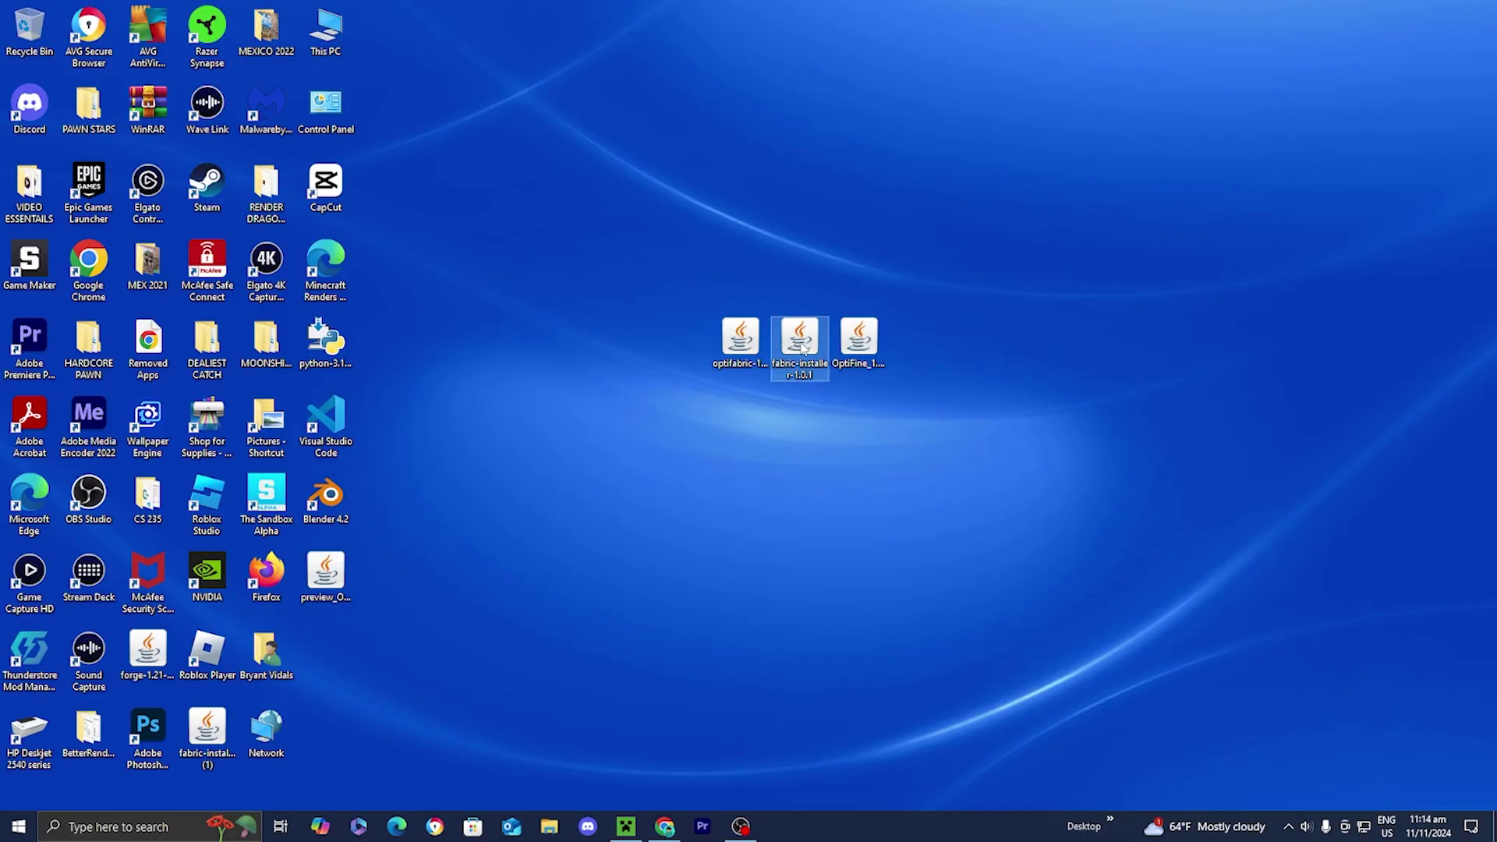
mouse_move(874, 442)
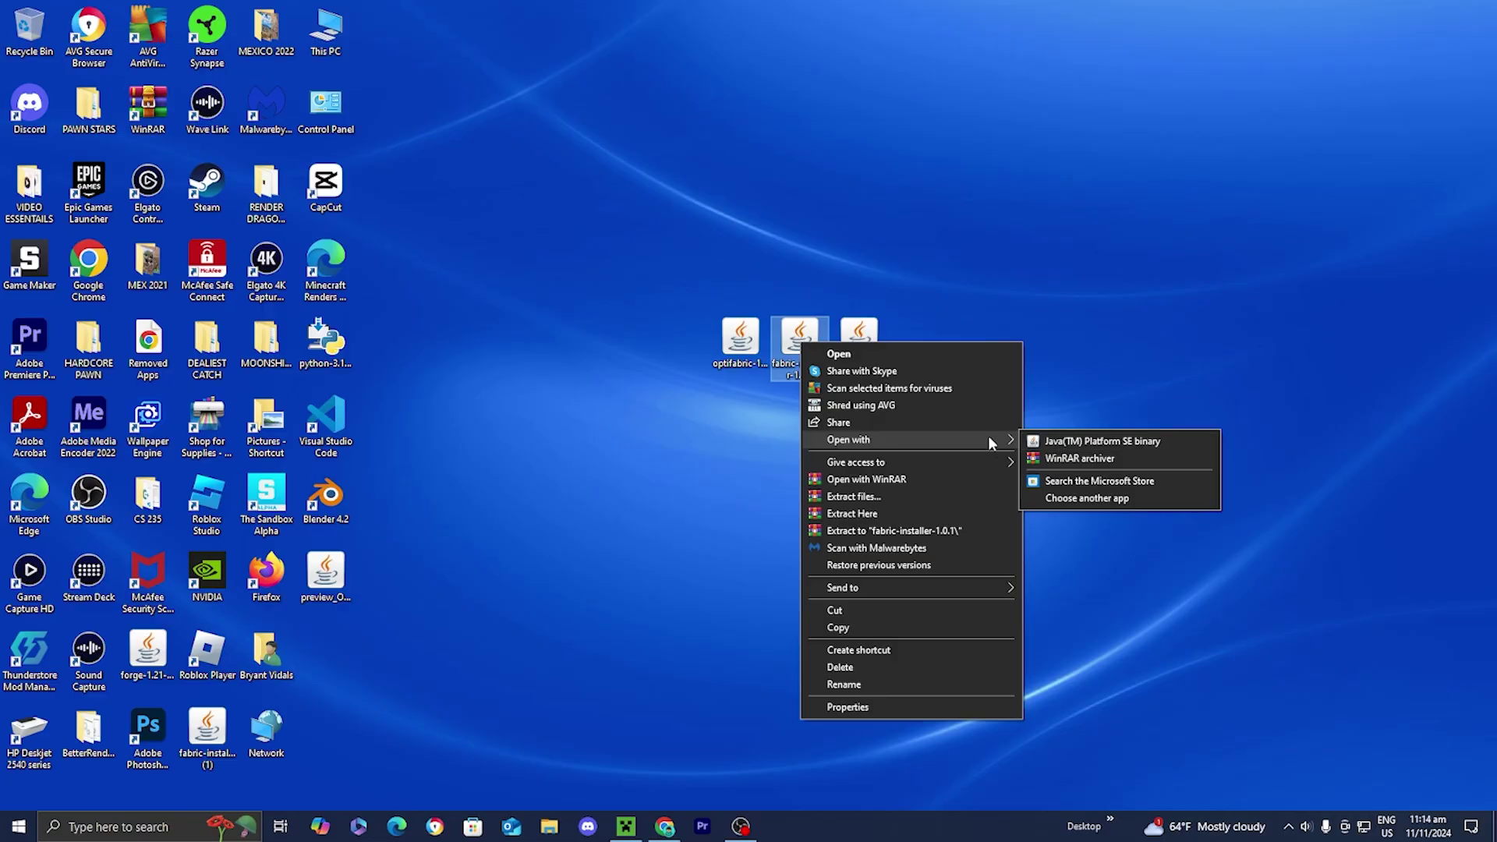
left_click(992, 267)
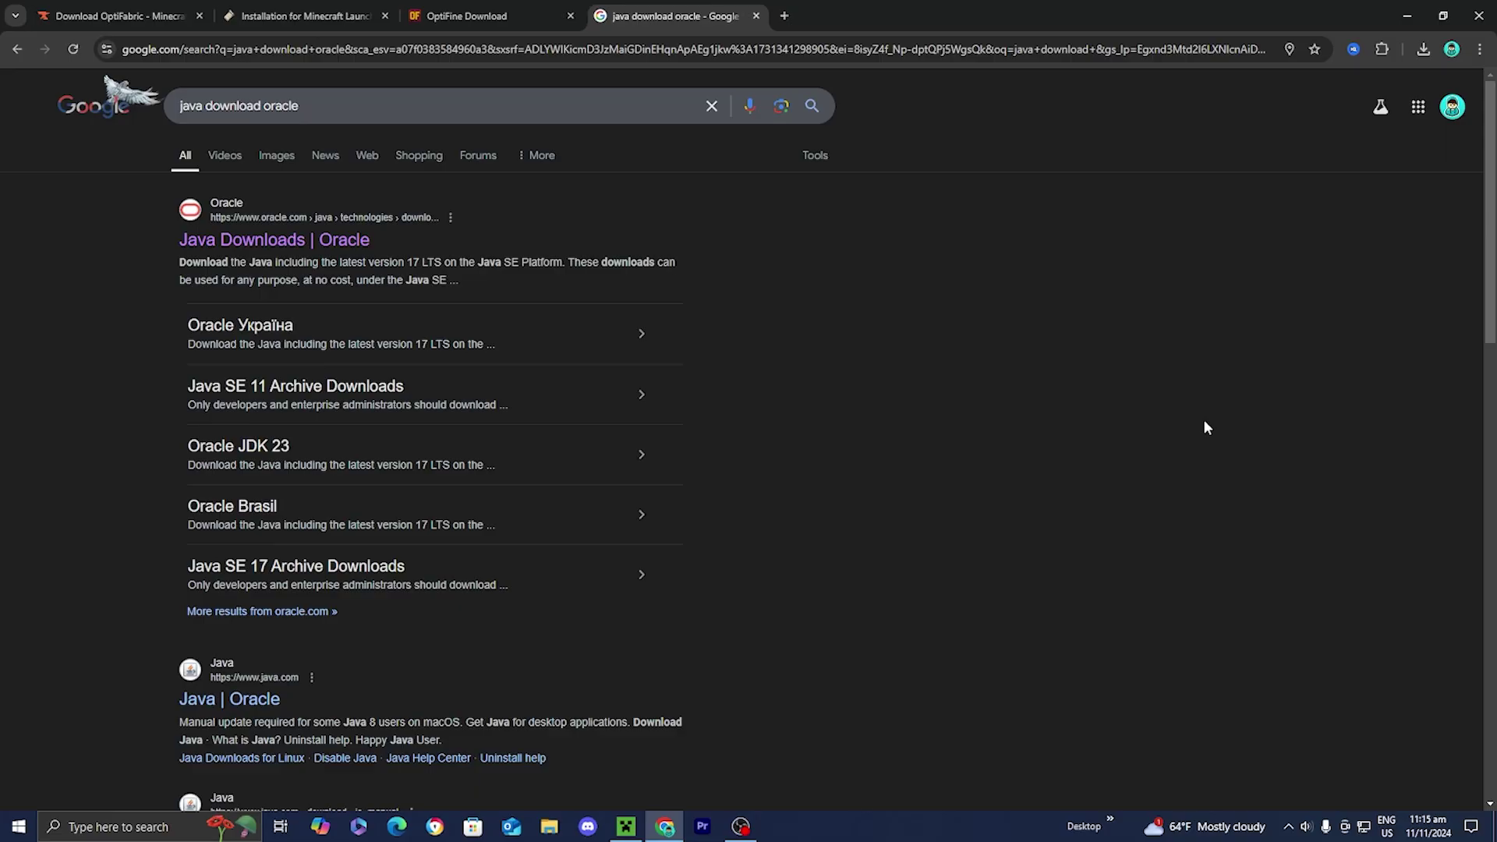
Find the JDK 21 Windows x64 Installer on Oracle's Java Downloads page
left_click(331, 256)
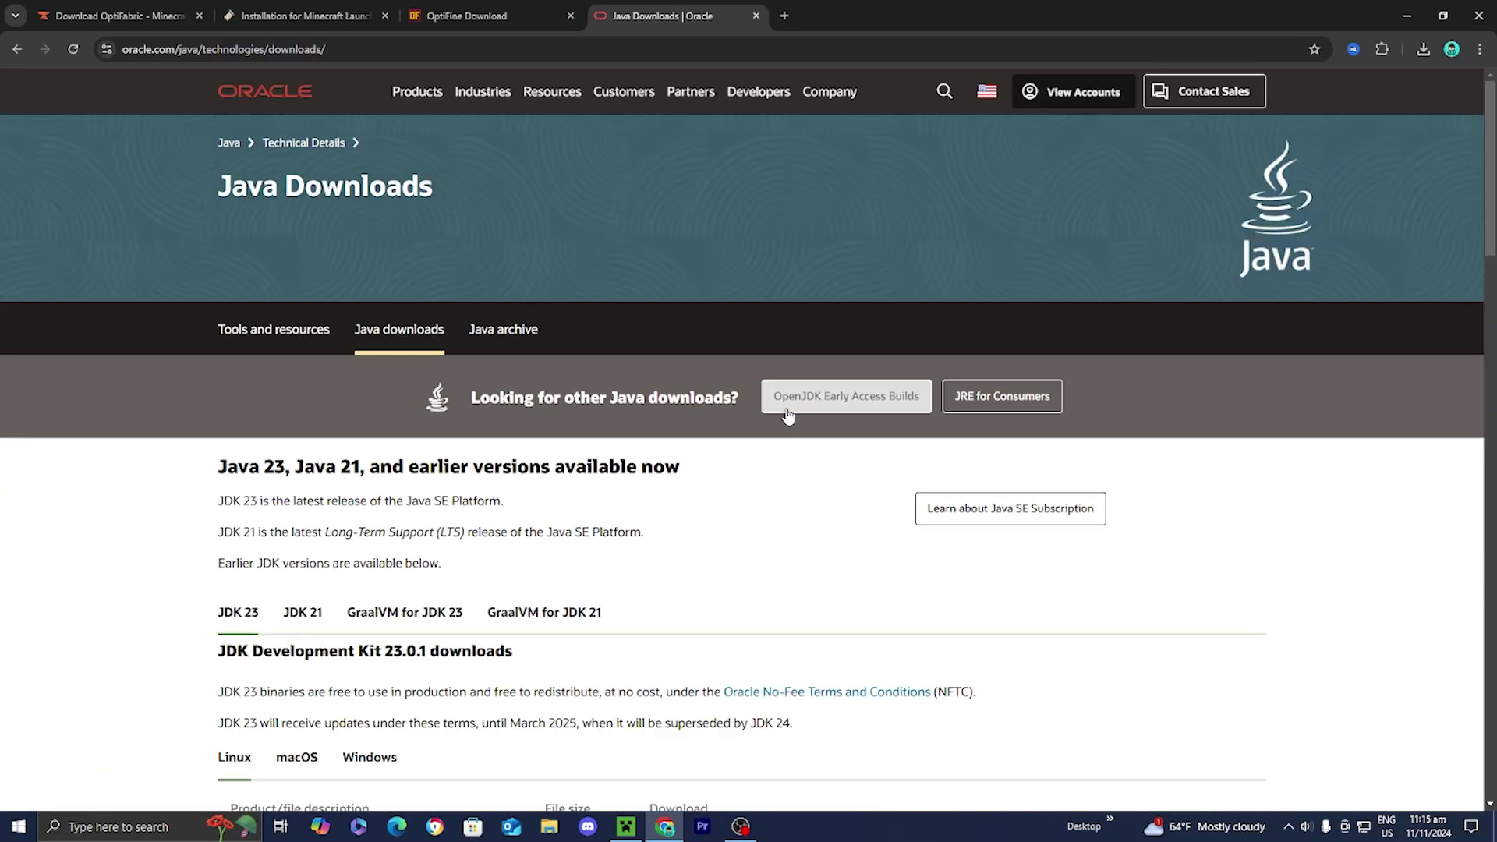
scroll(804, 416, "down", 3)
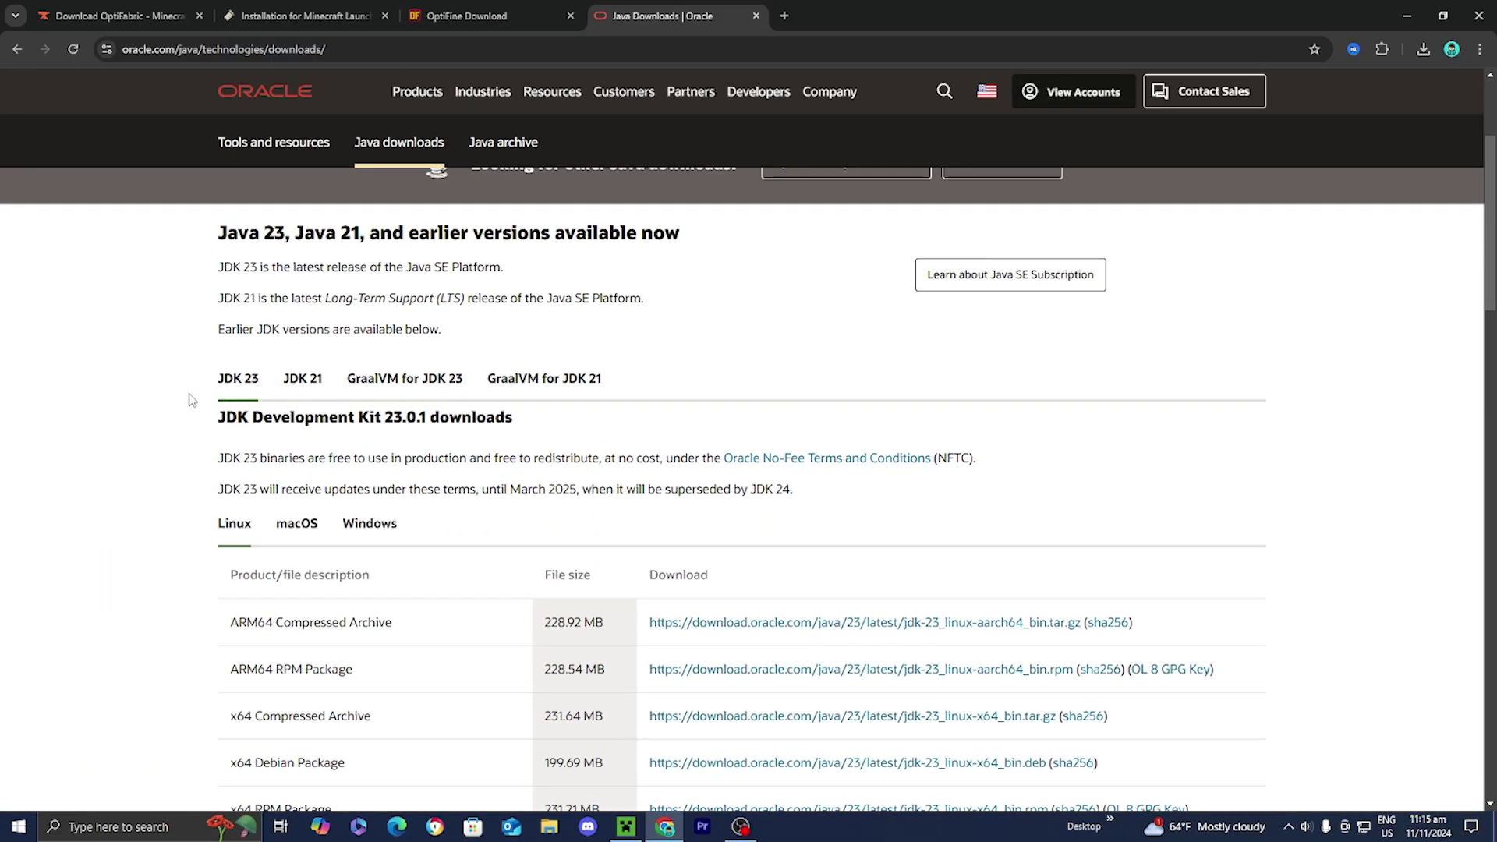
left_click(298, 397)
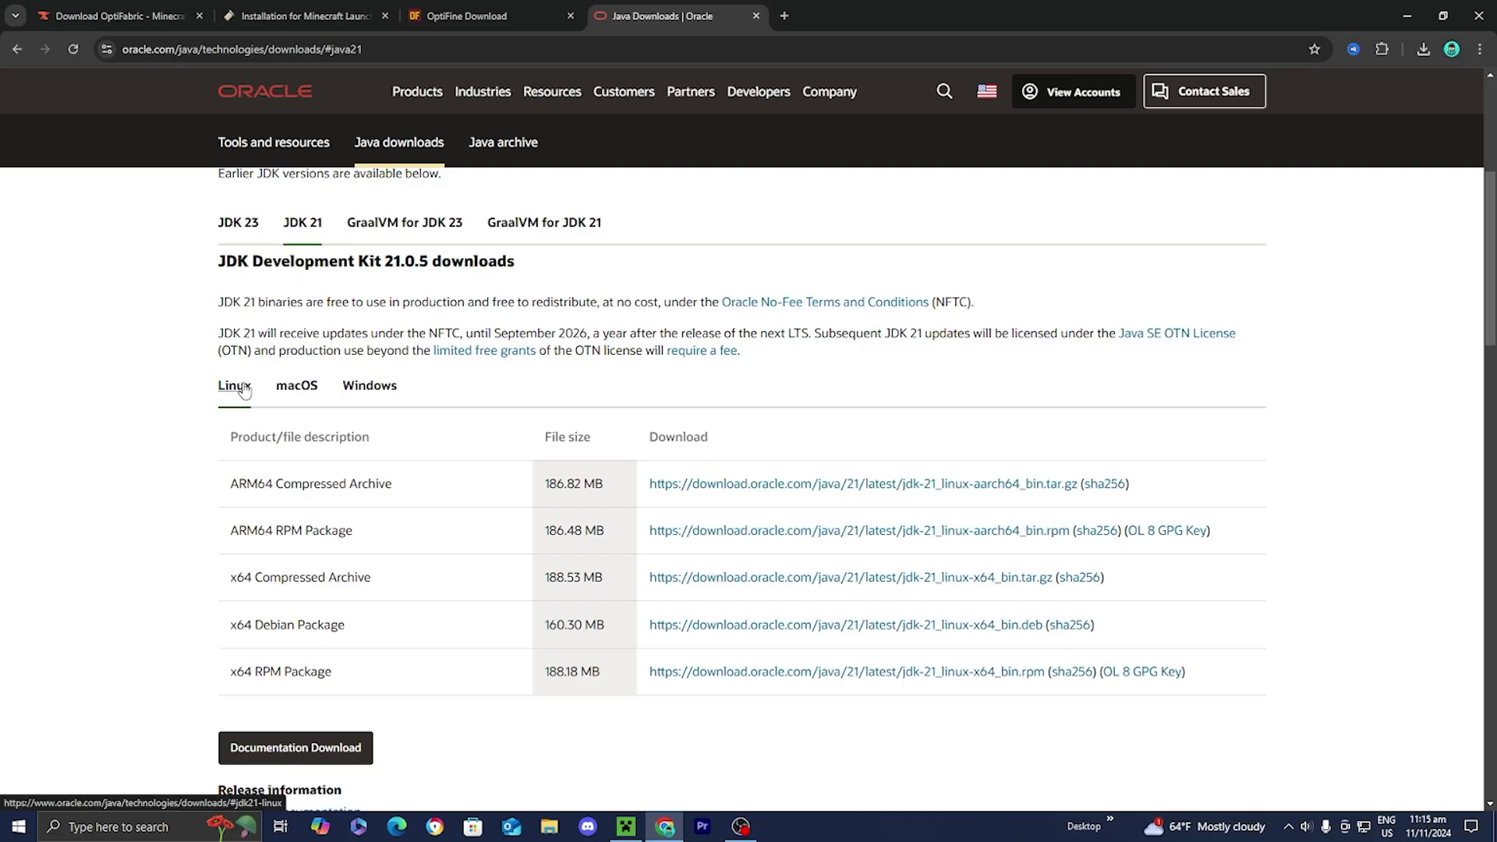
left_click(351, 388)
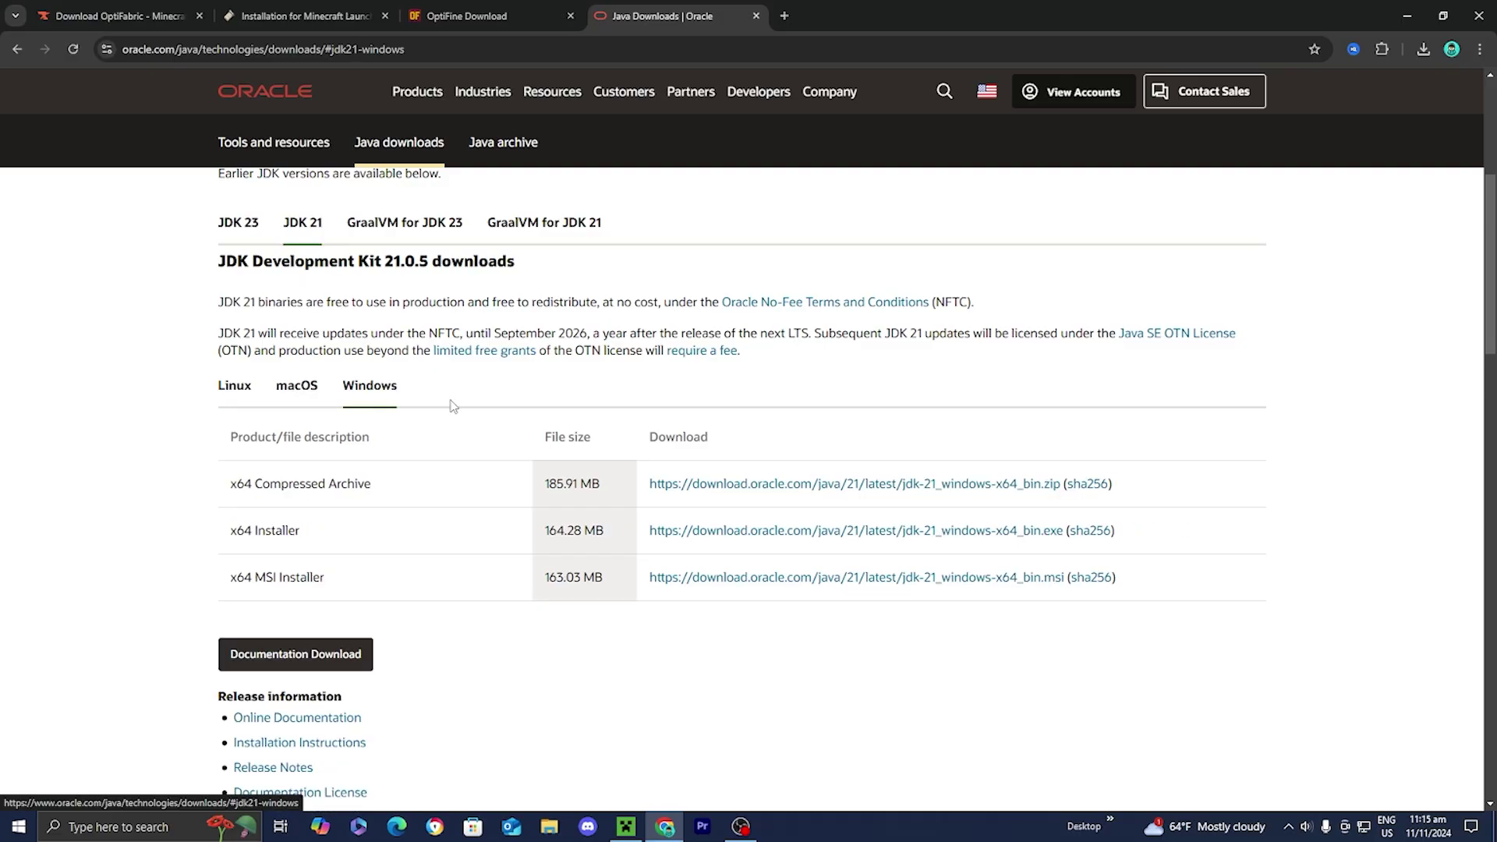
triple_click(276, 534)
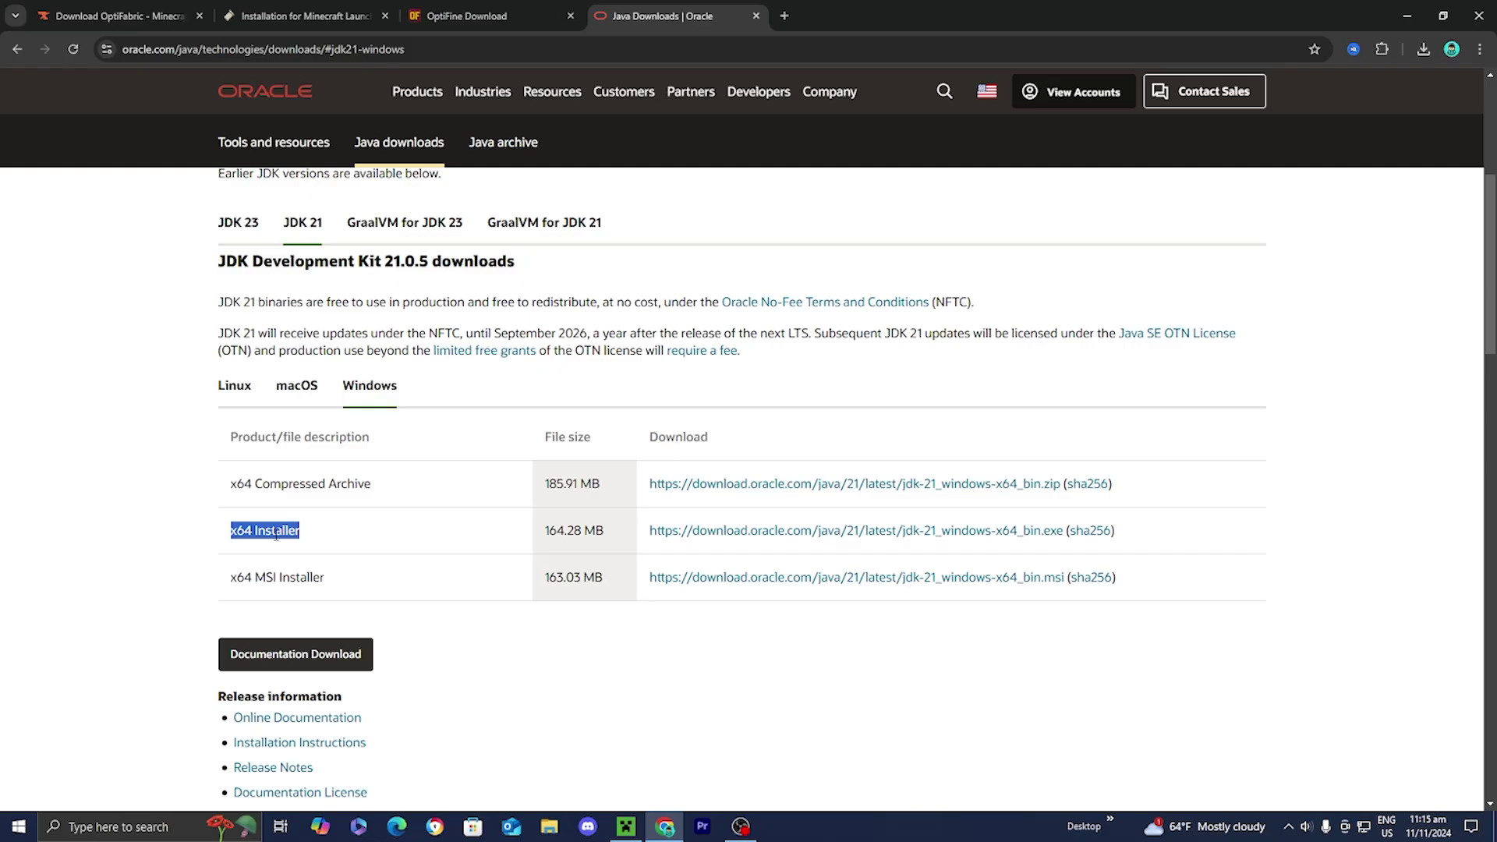
scroll(275, 534, "up", 4)
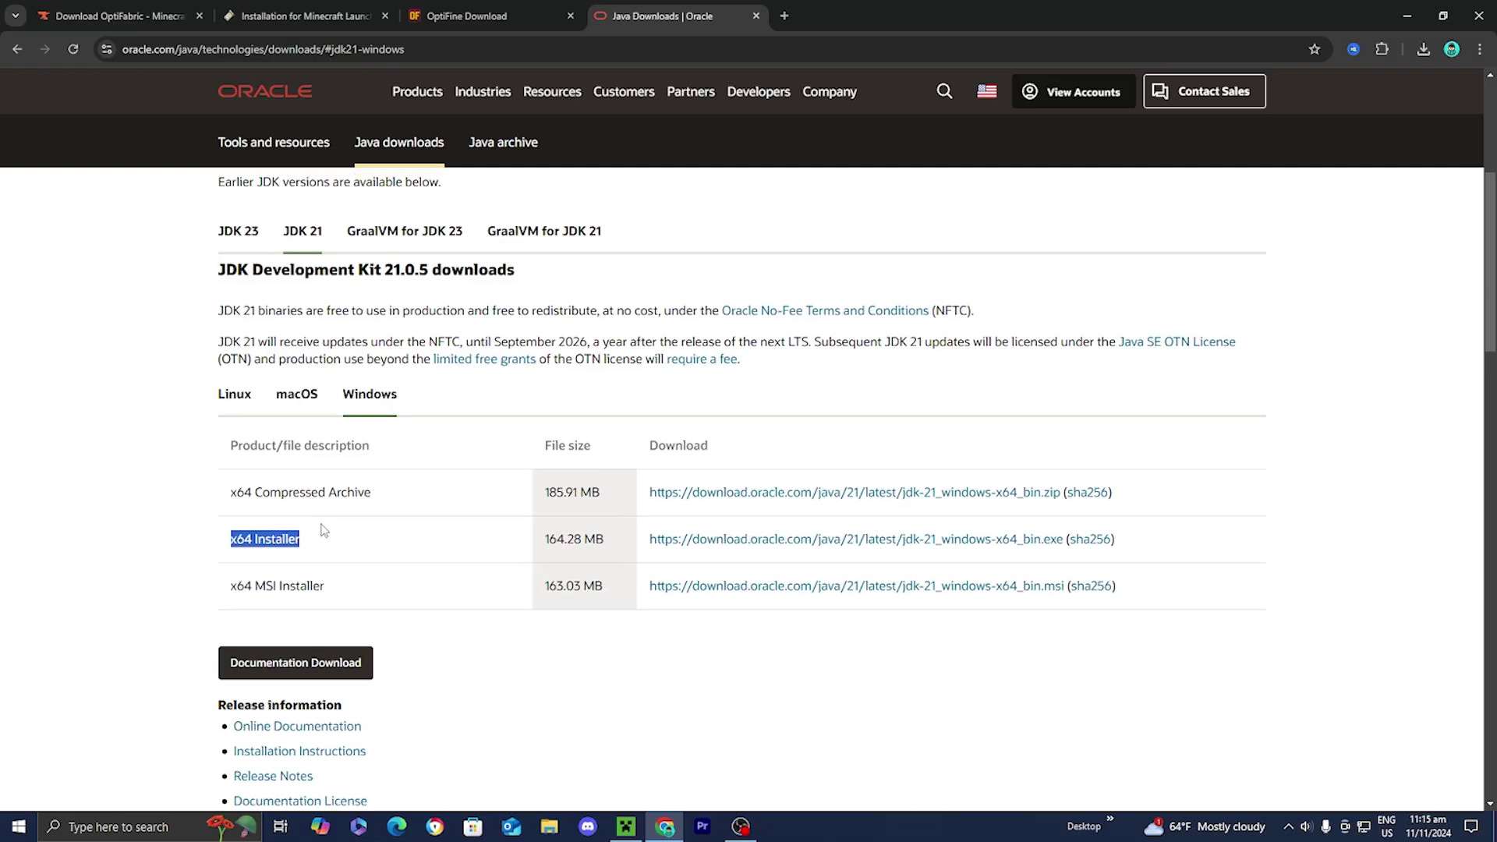
scroll(367, 390, "down", 3)
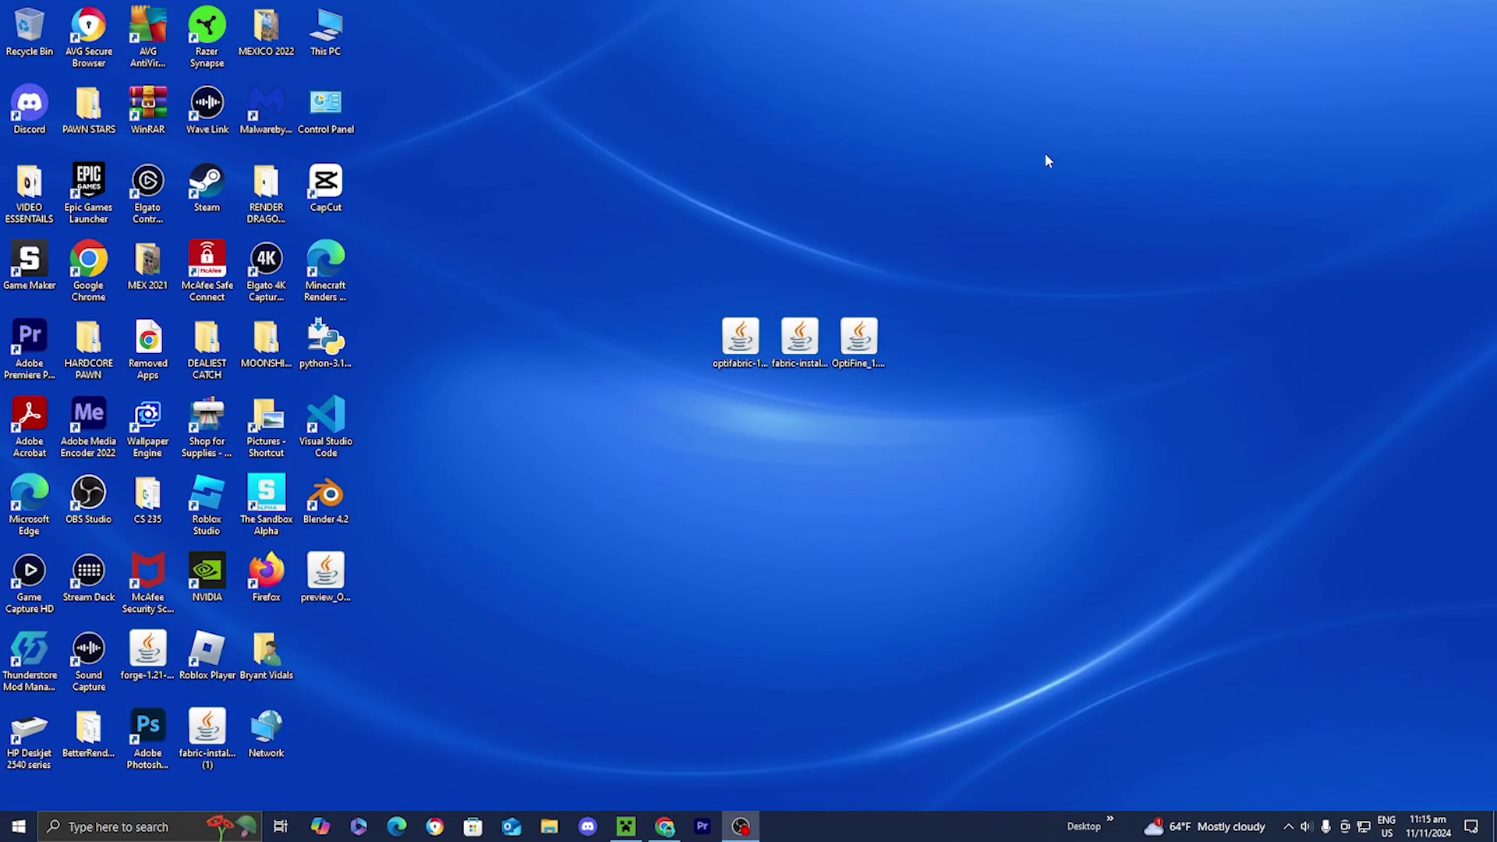
Open fabric-installer-1.0.1.jar with Java(TM) Platform SE binary to launch the Fabric Installer
right_click(799, 339)
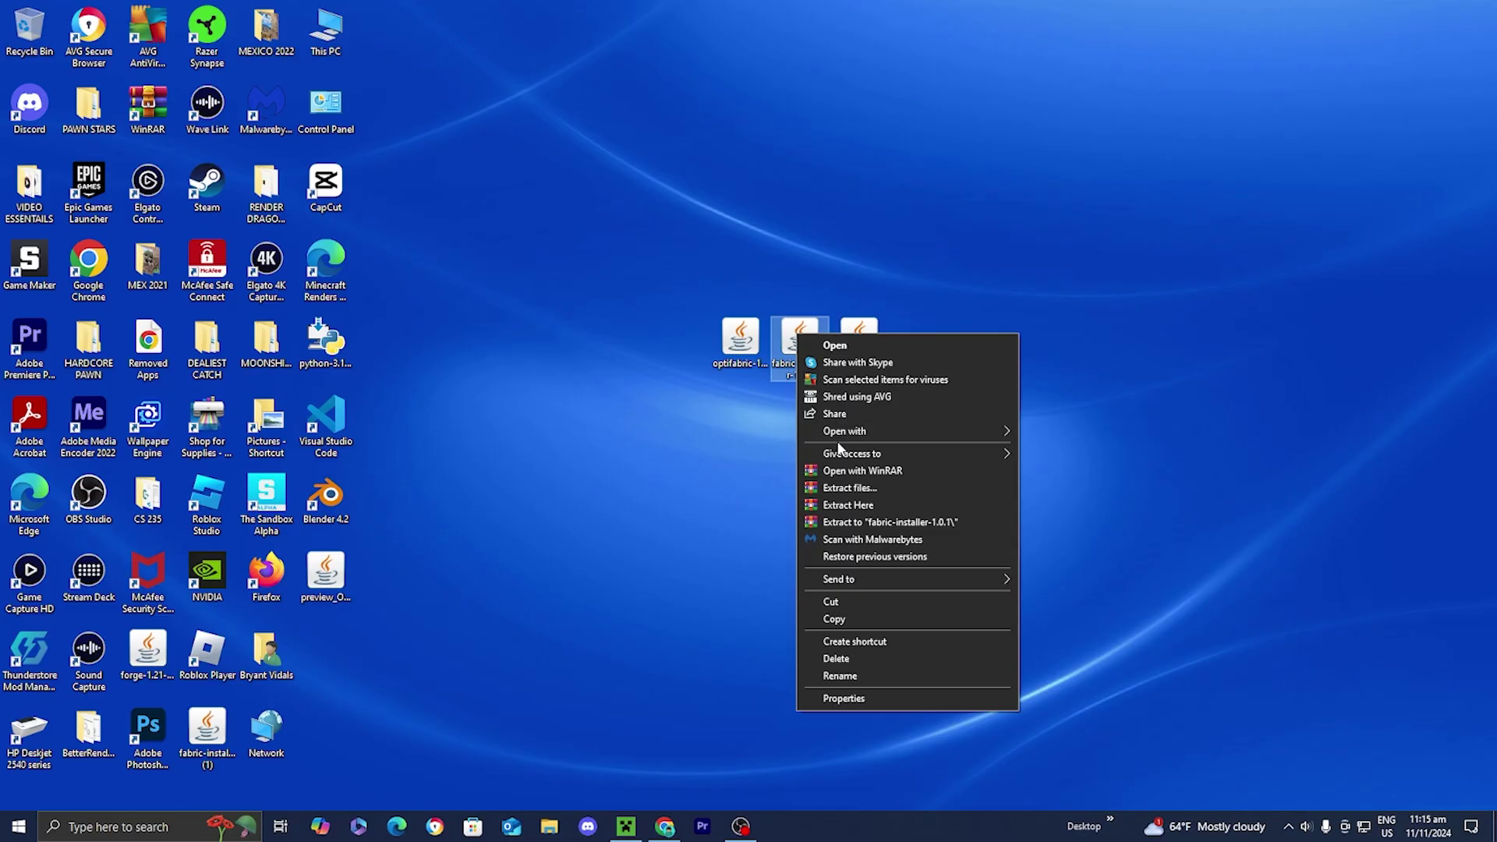
mouse_move(852, 433)
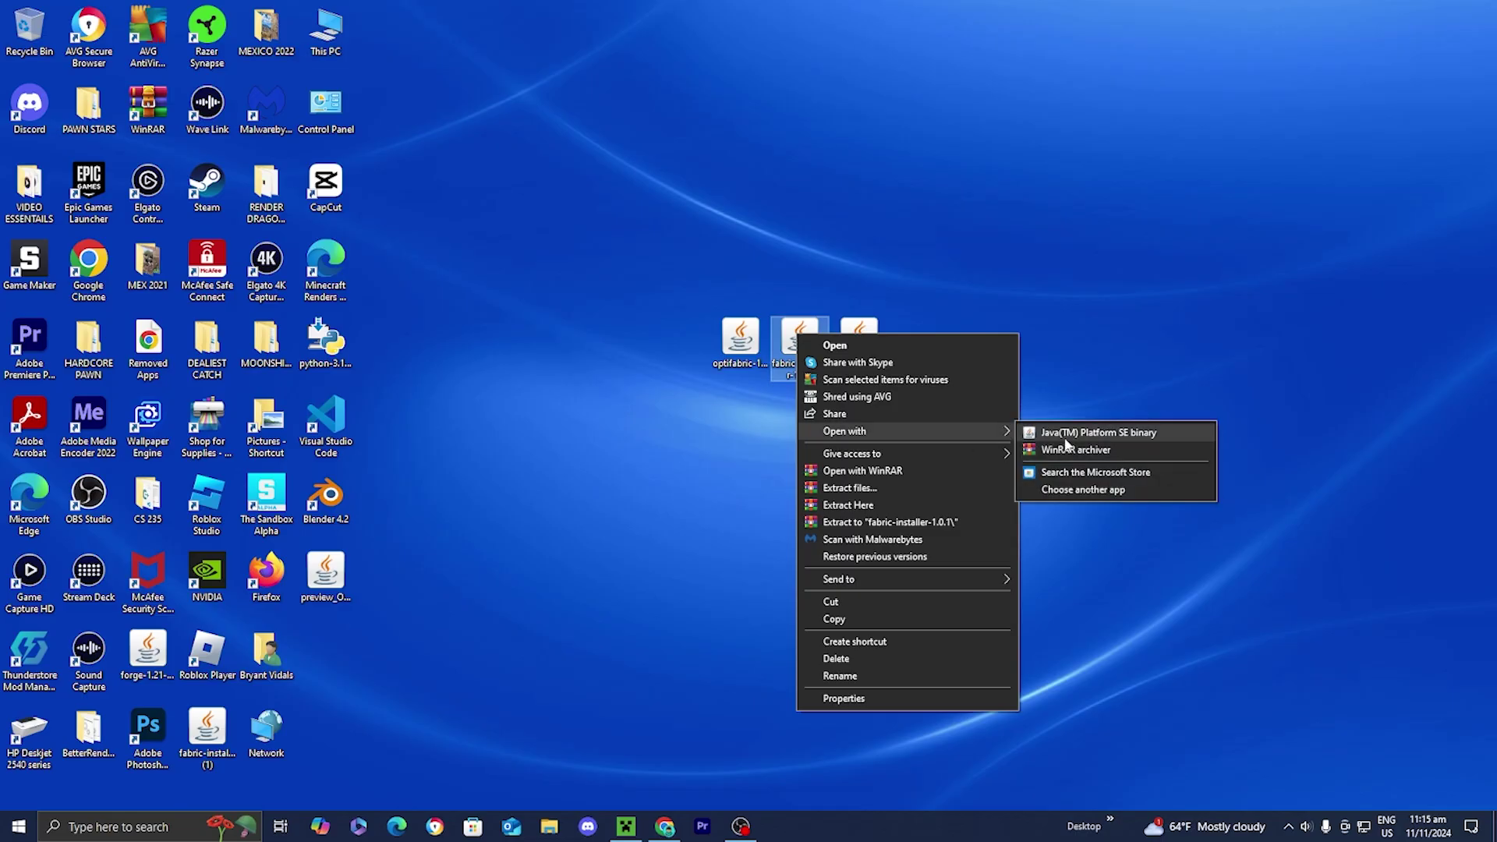
left_click(1126, 438)
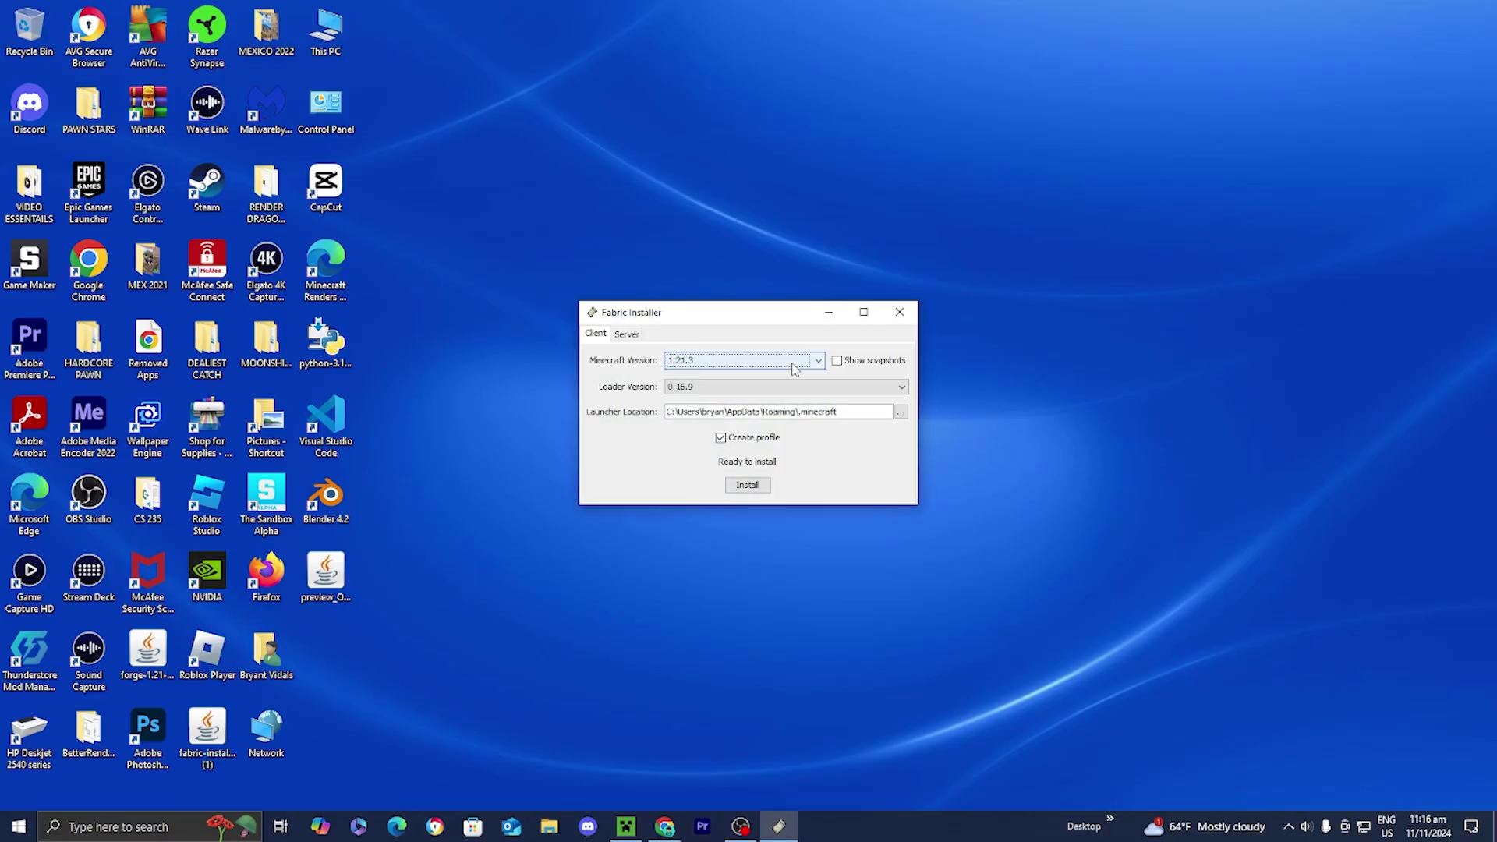
Install Fabric Loader 0.16.9 for Minecraft 1.20.4 despite the open-launcher warning, then close the installer
left_click(733, 366)
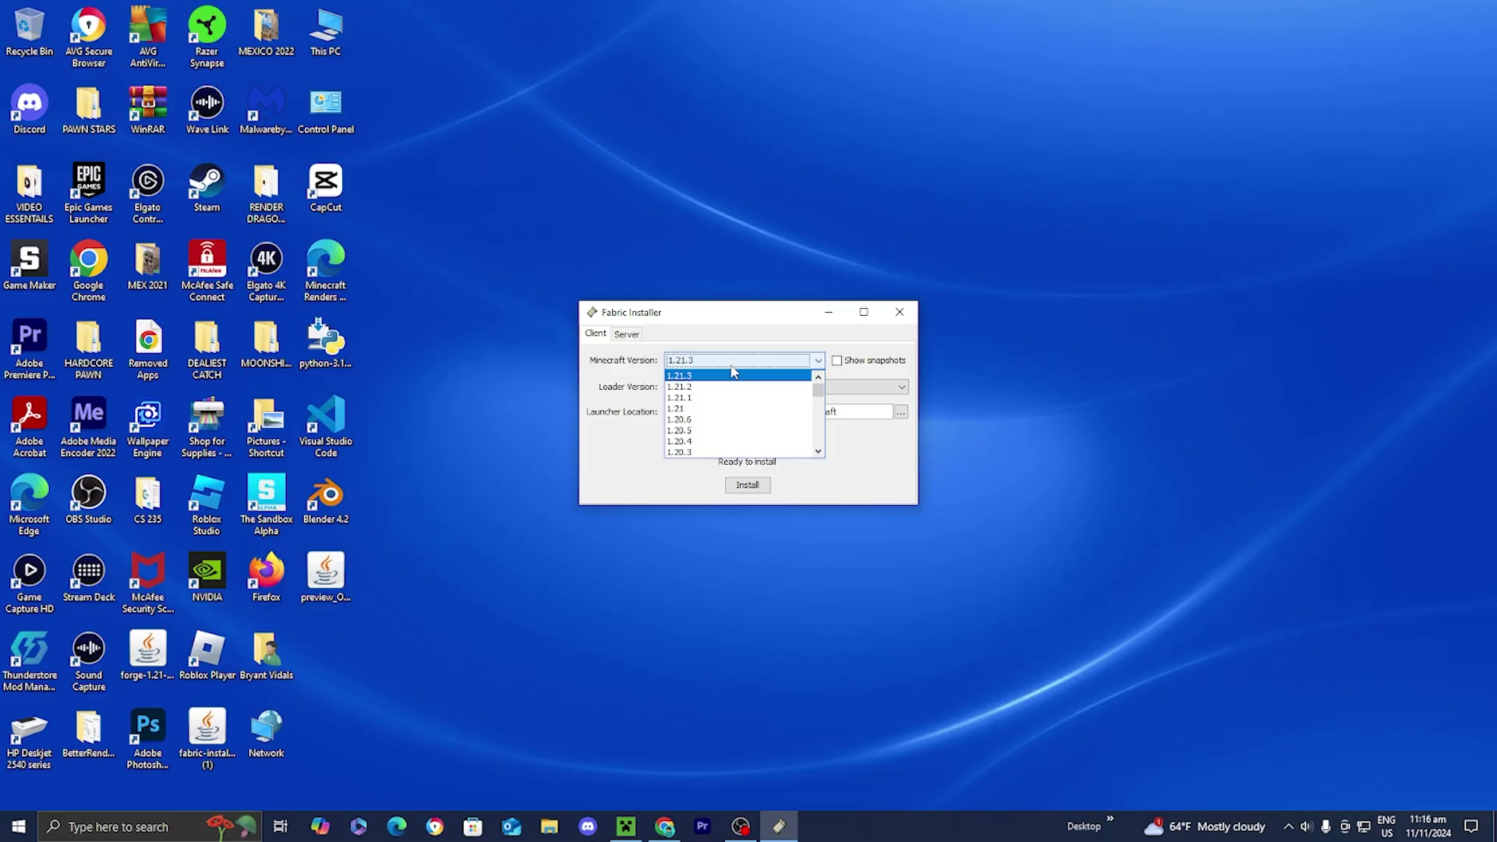
left_click(712, 442)
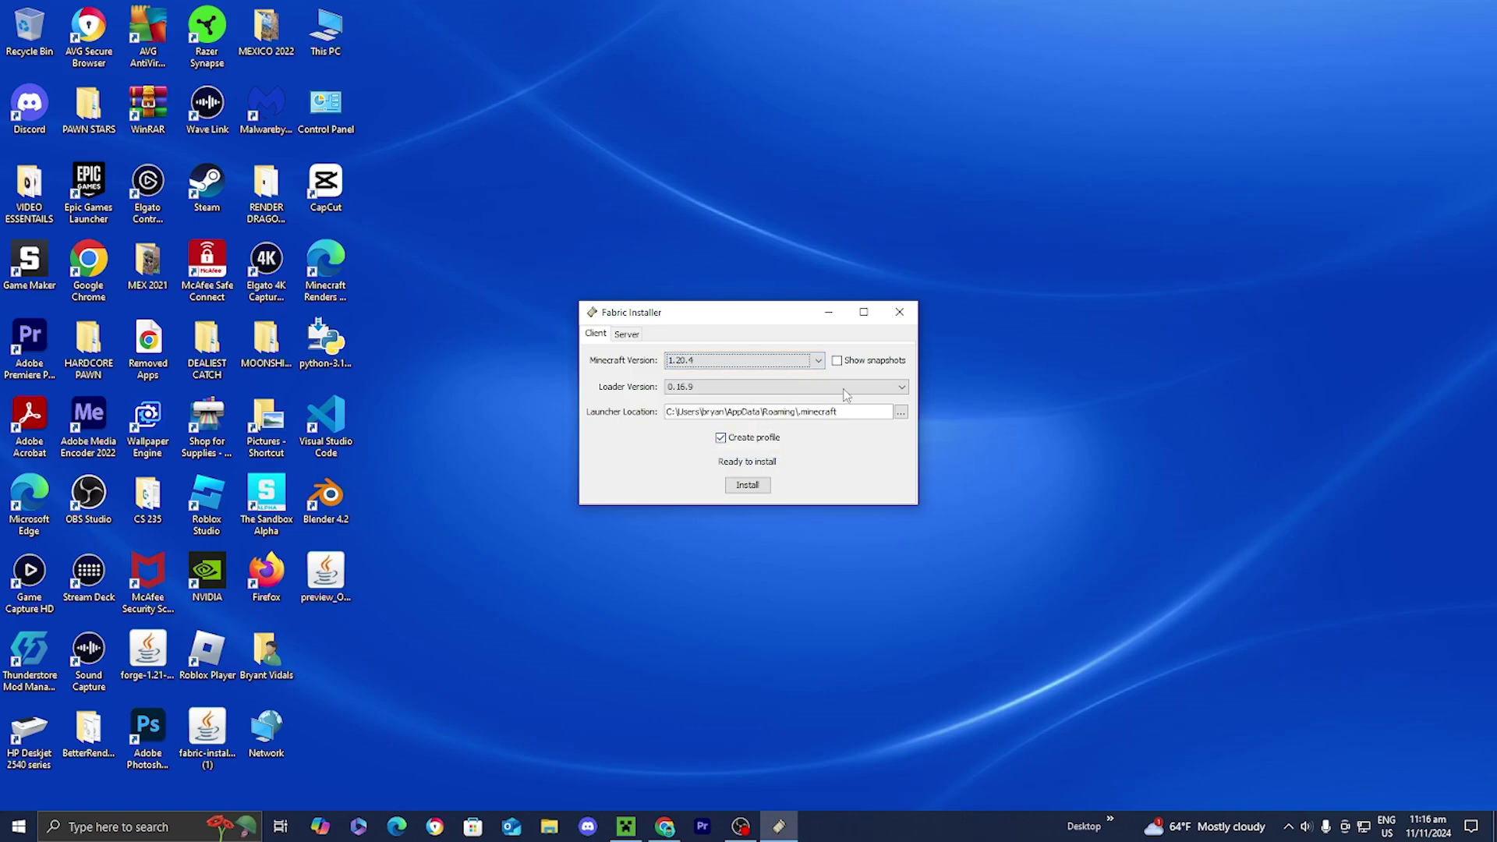
left_click(753, 486)
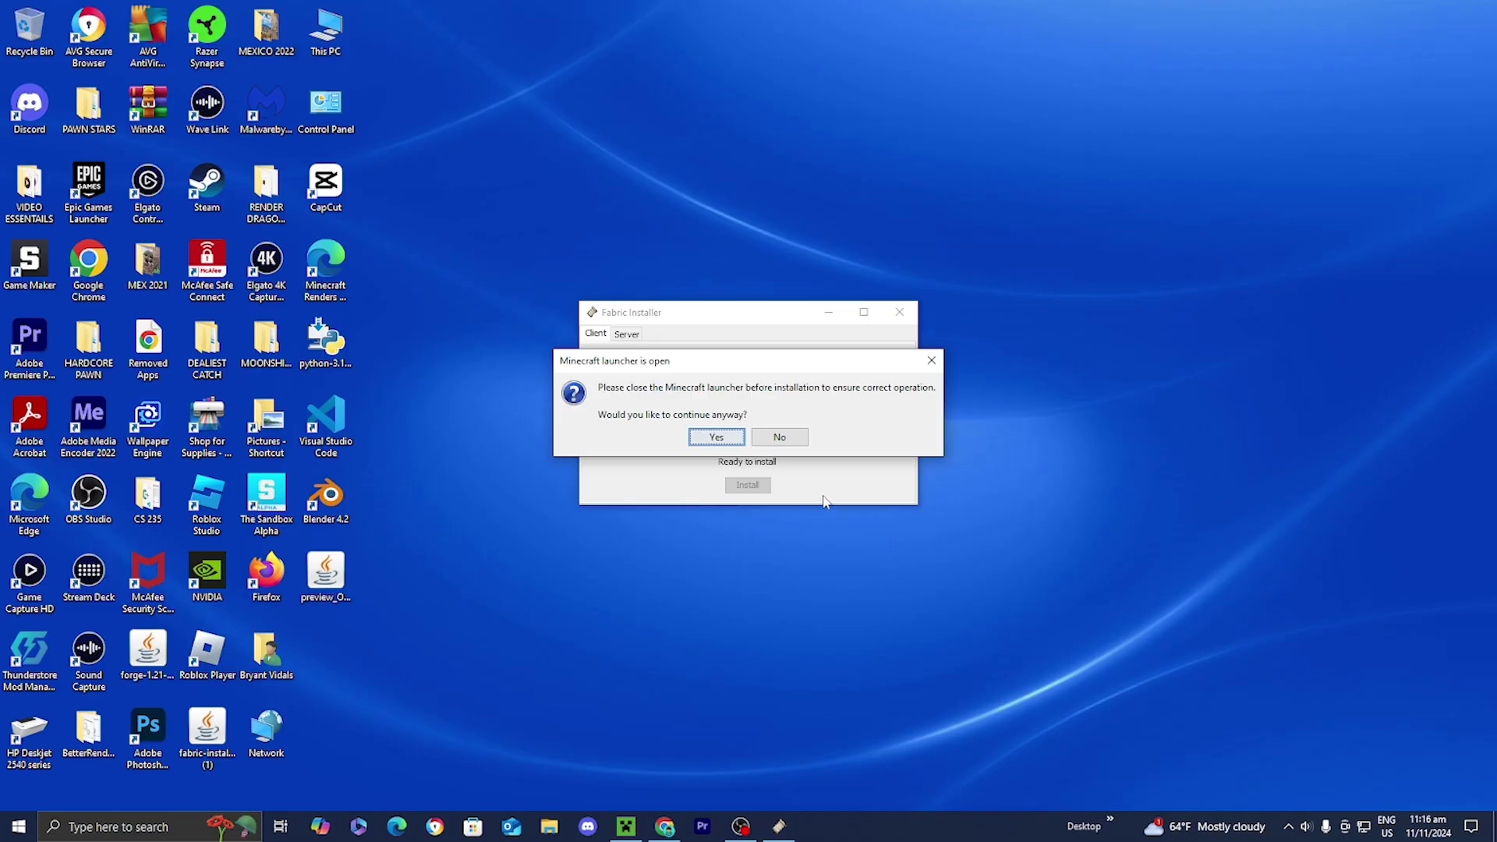
left_click(717, 439)
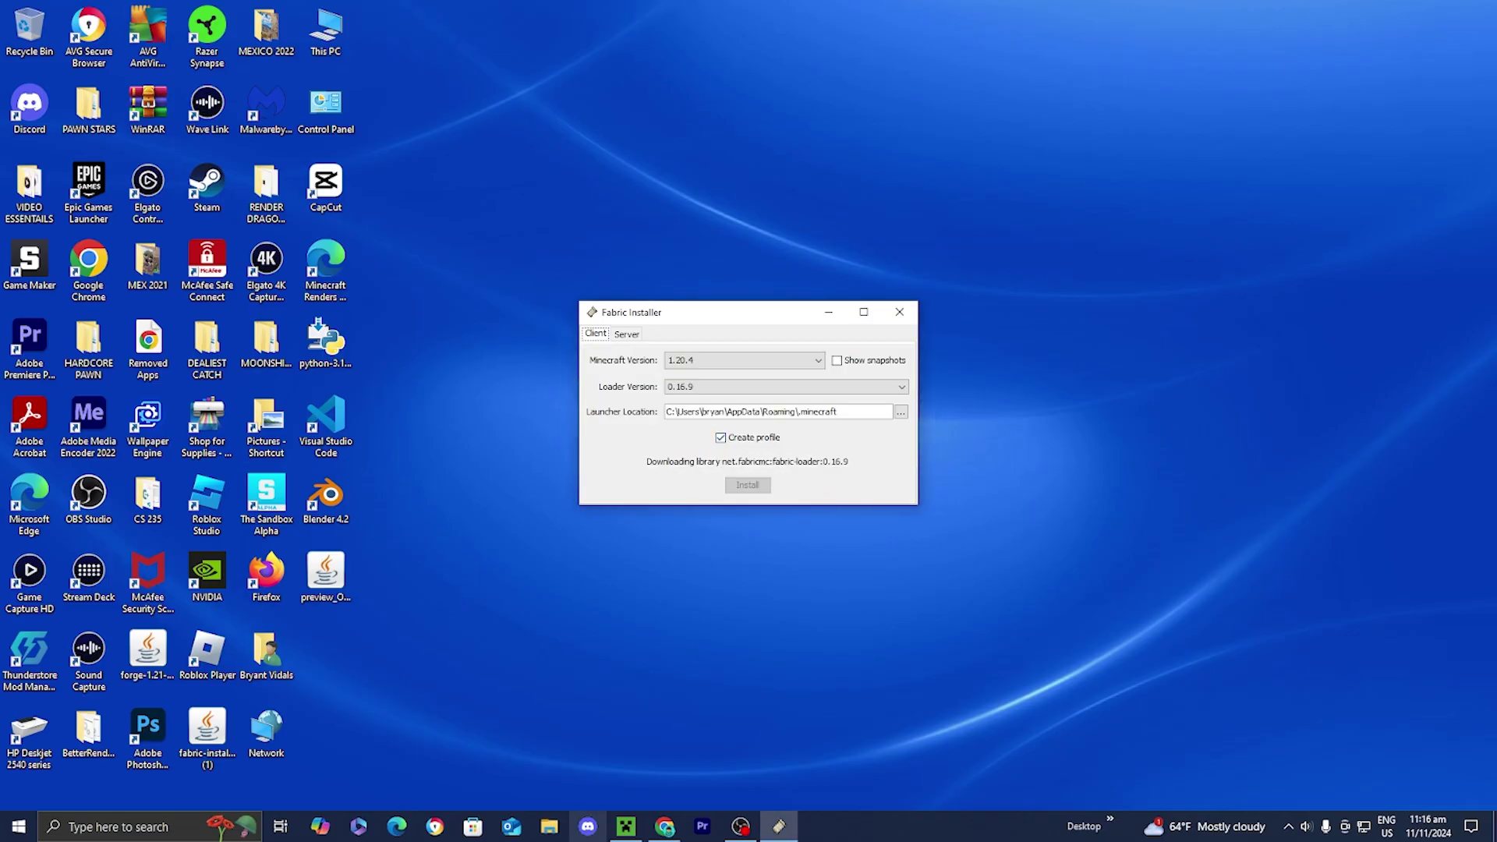
left_click(693, 721)
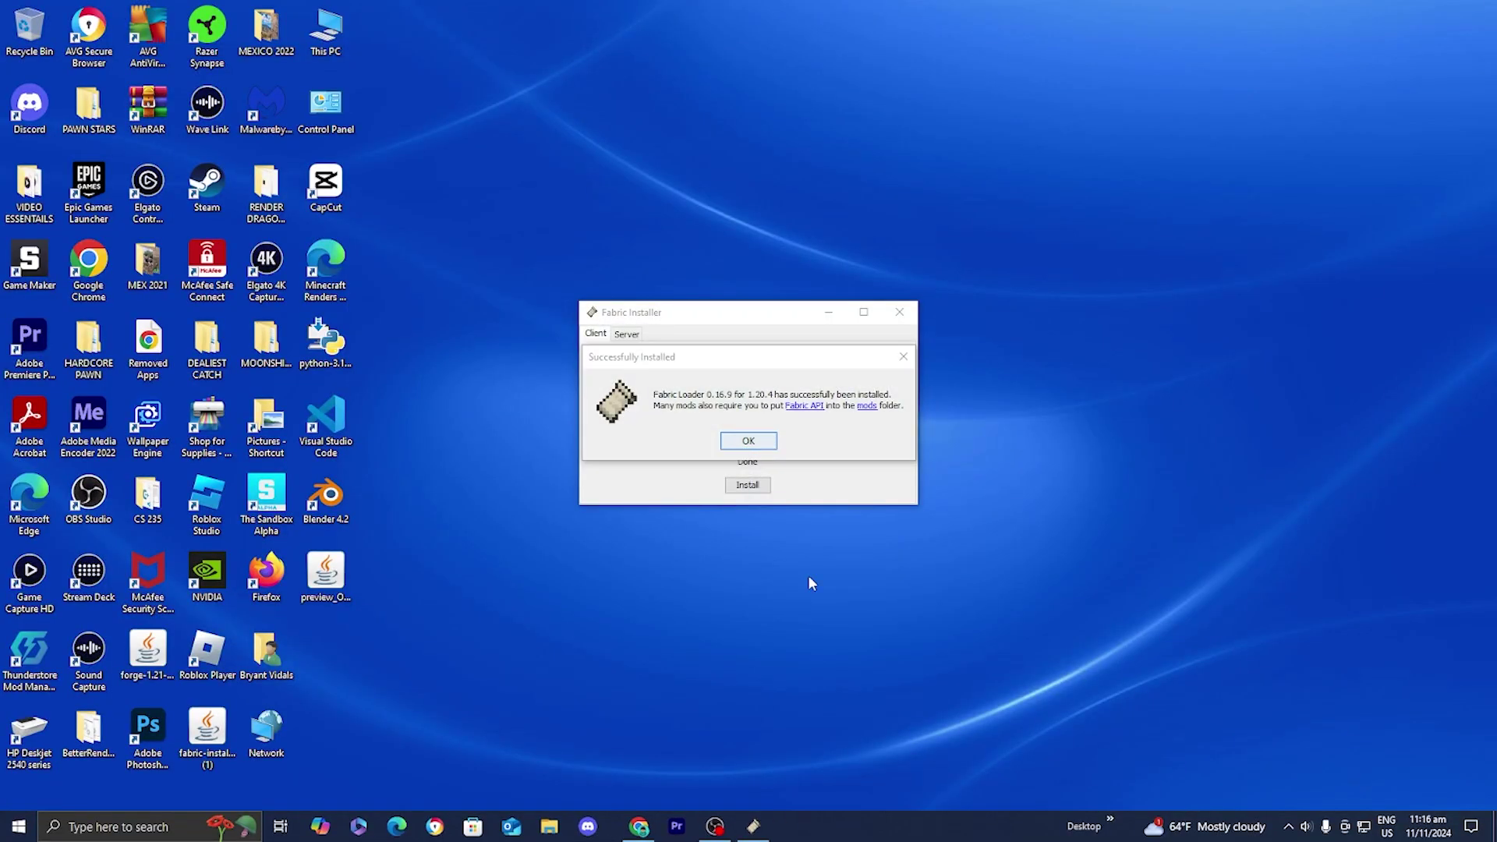
left_click(748, 441)
left_click(899, 311)
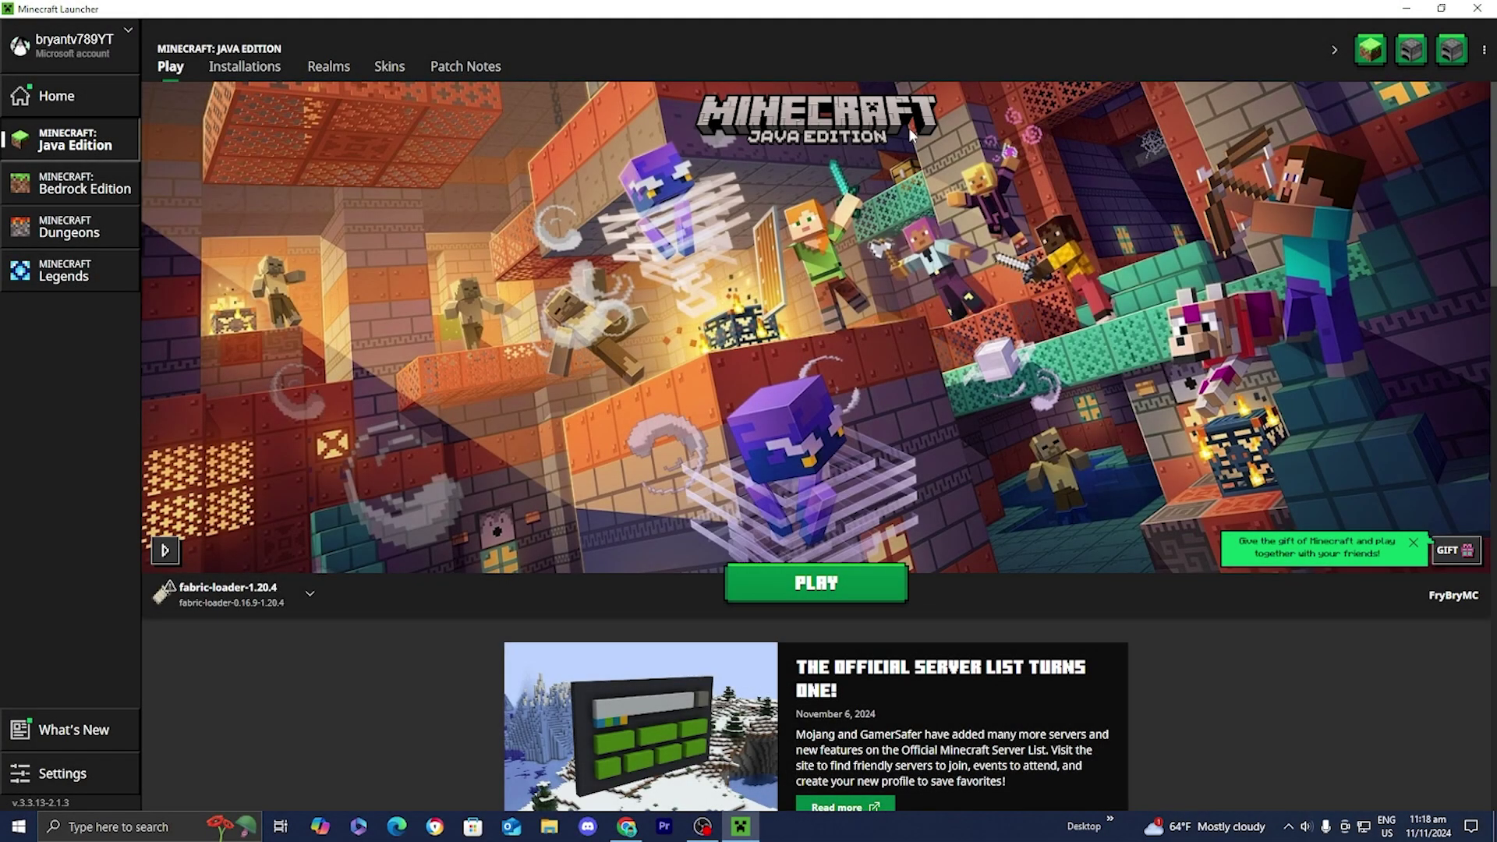
Keep fabric-loader-1.20.4 as the play profile, then review the Installations list and cancel a new installation
left_click(255, 596)
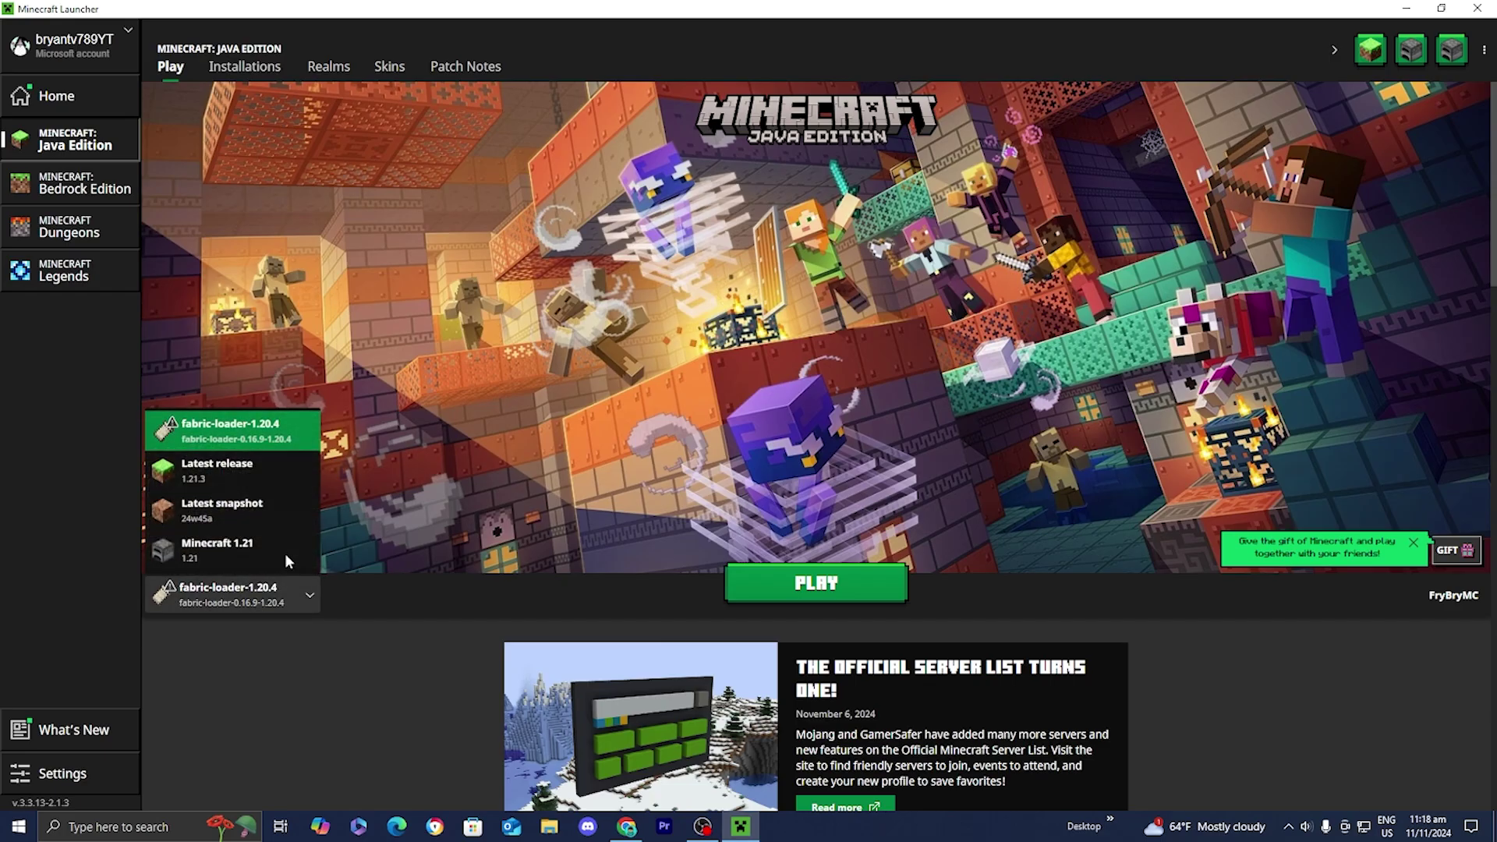
left_click(273, 446)
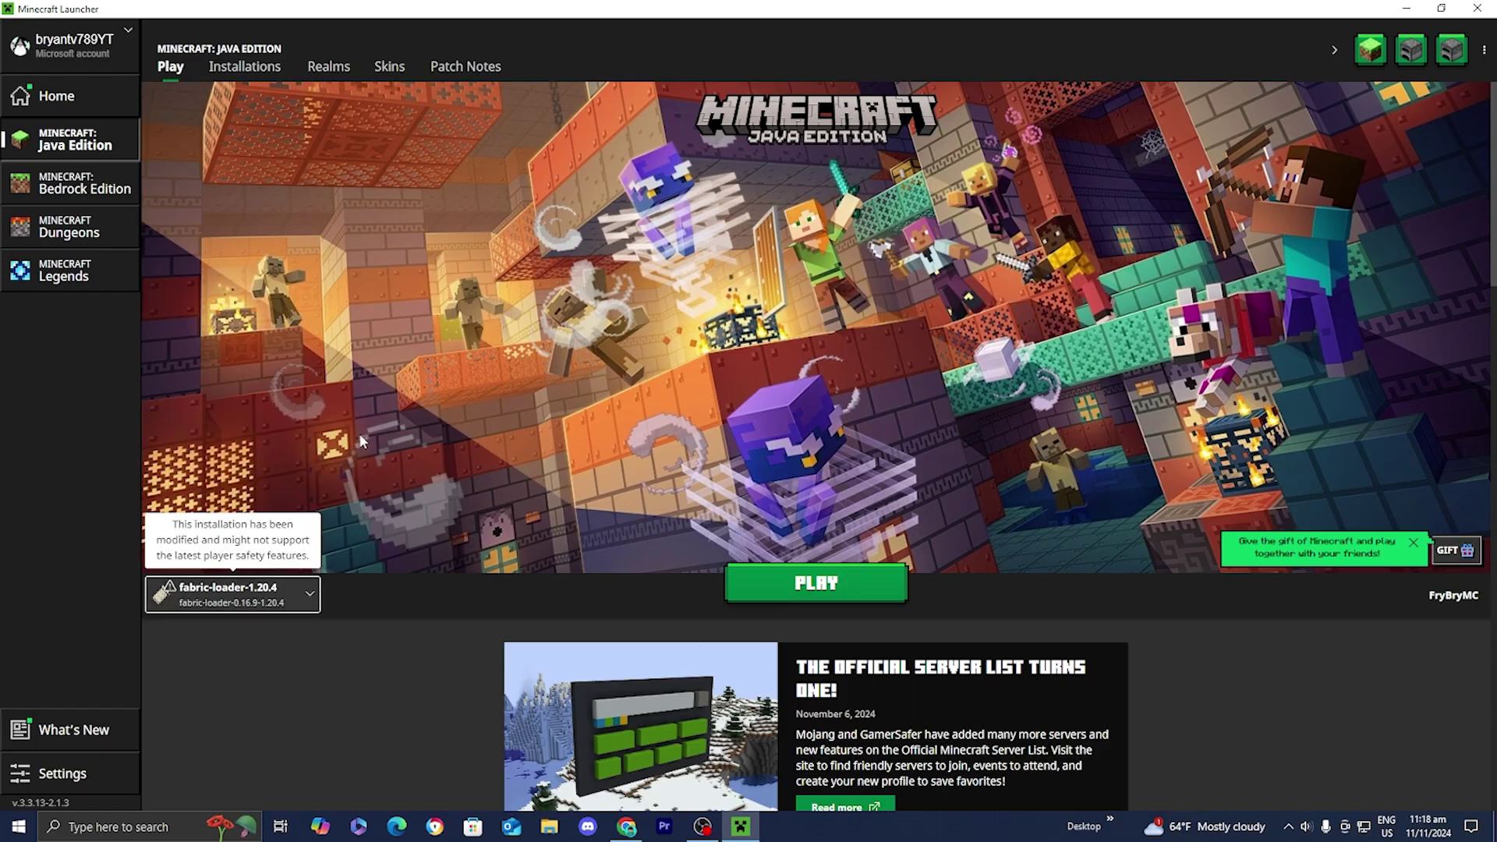
left_click(269, 68)
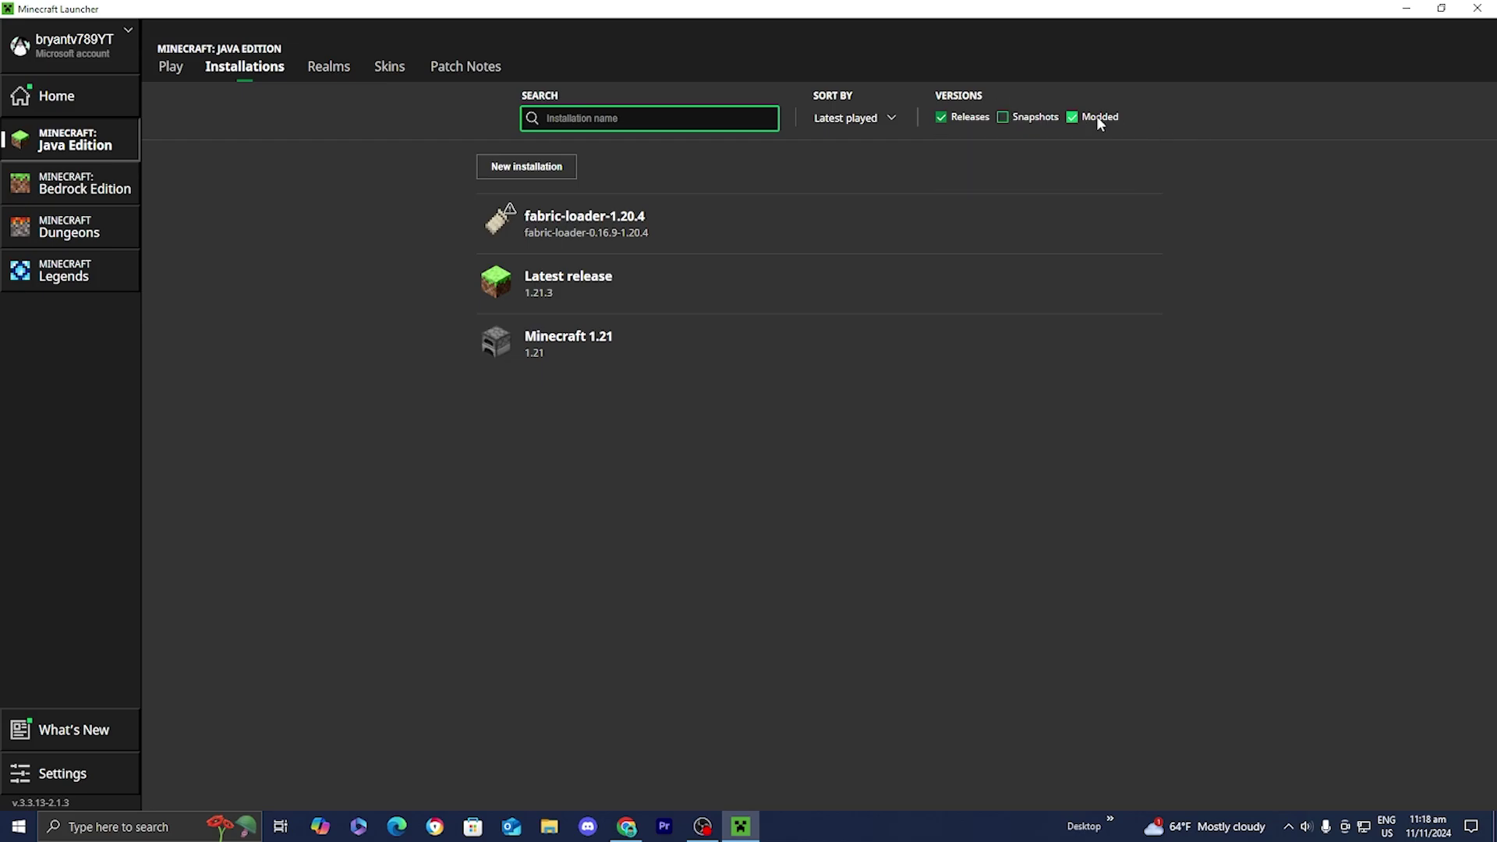
left_click(491, 168)
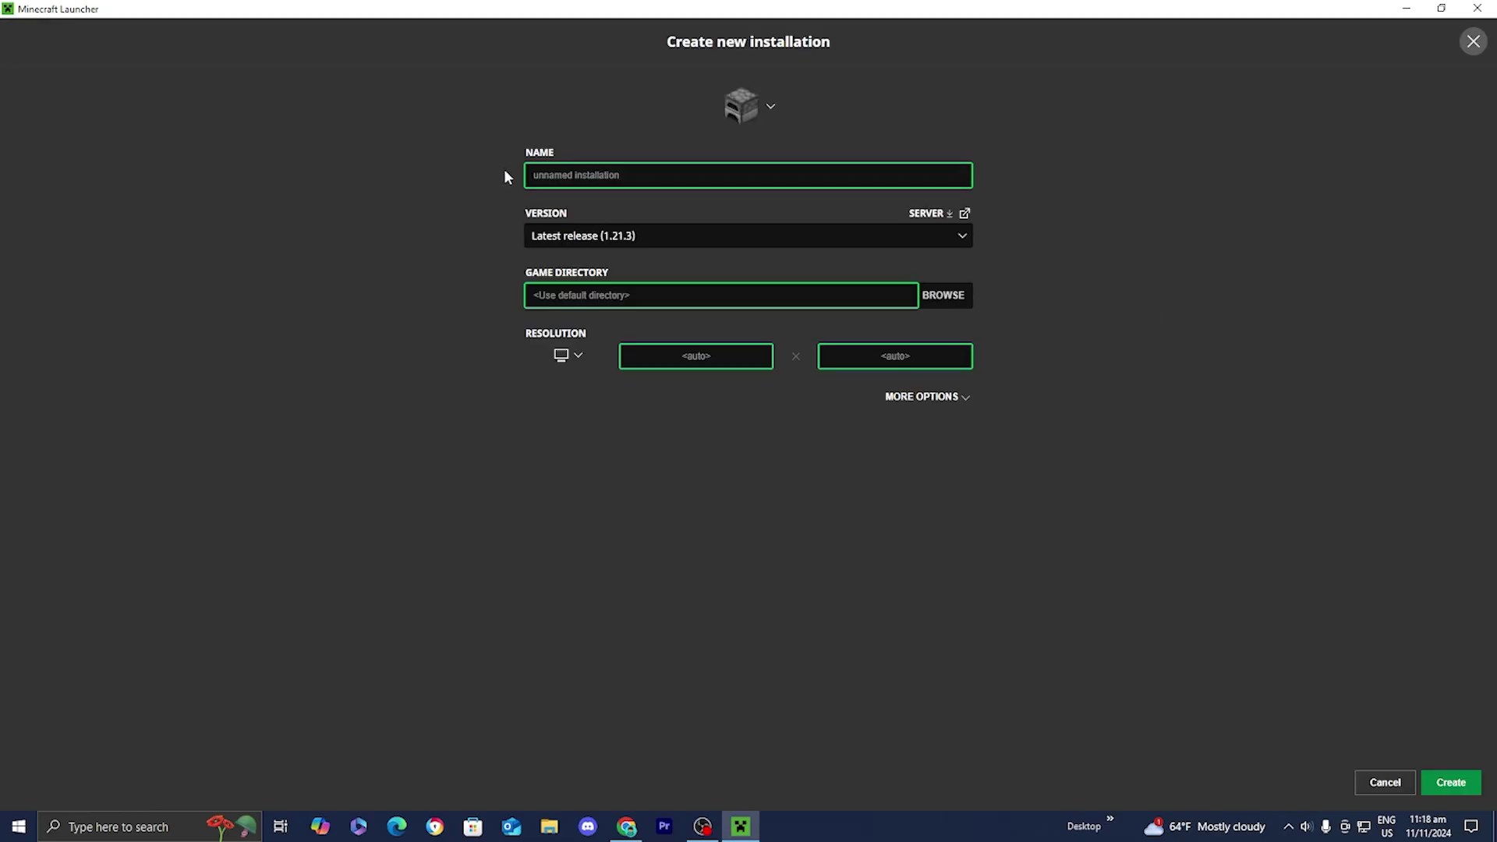
left_click(747, 235)
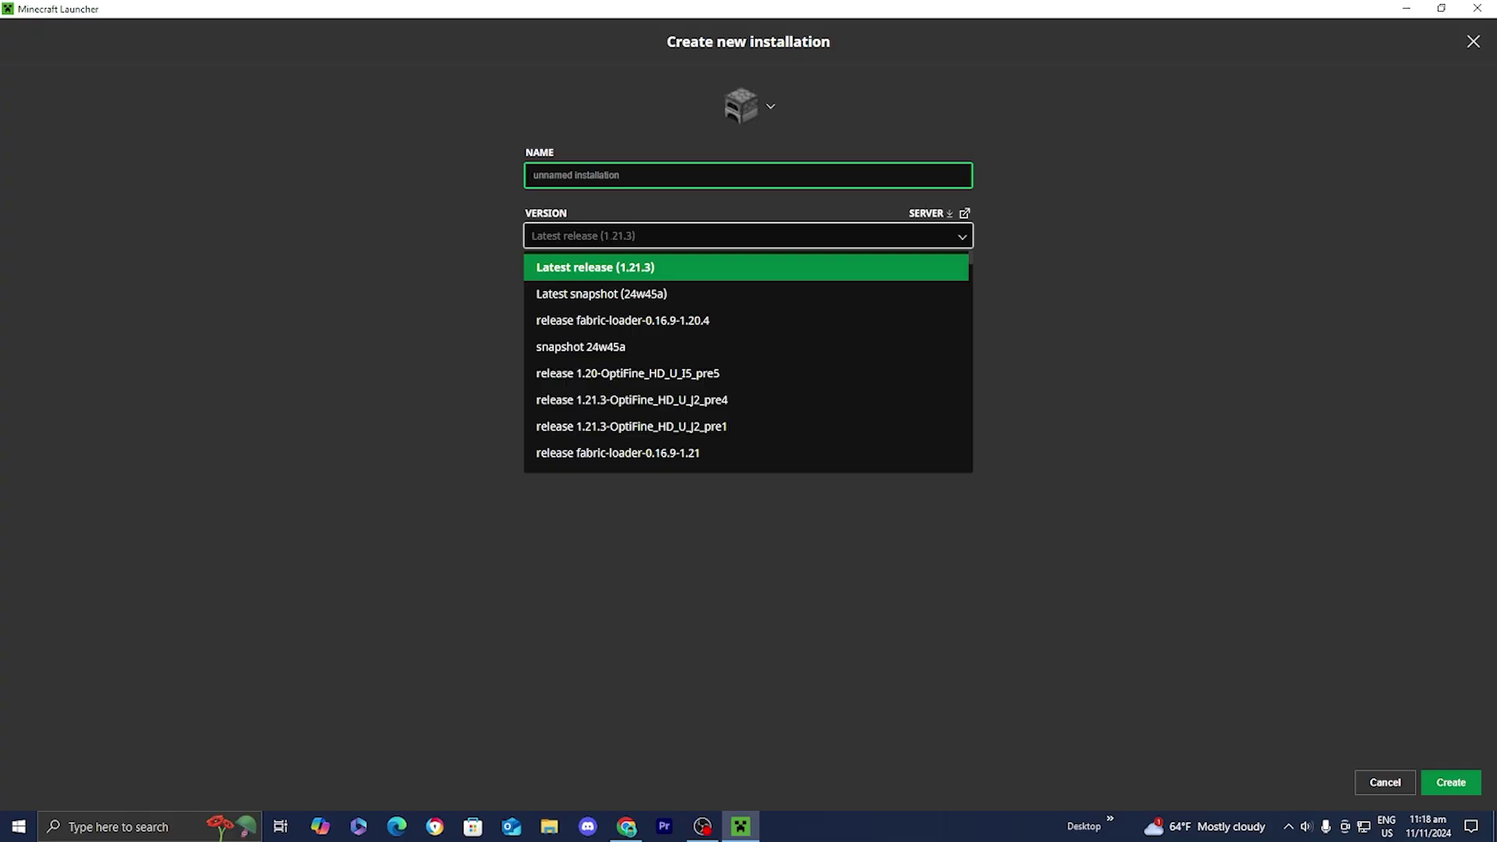
left_click(1385, 782)
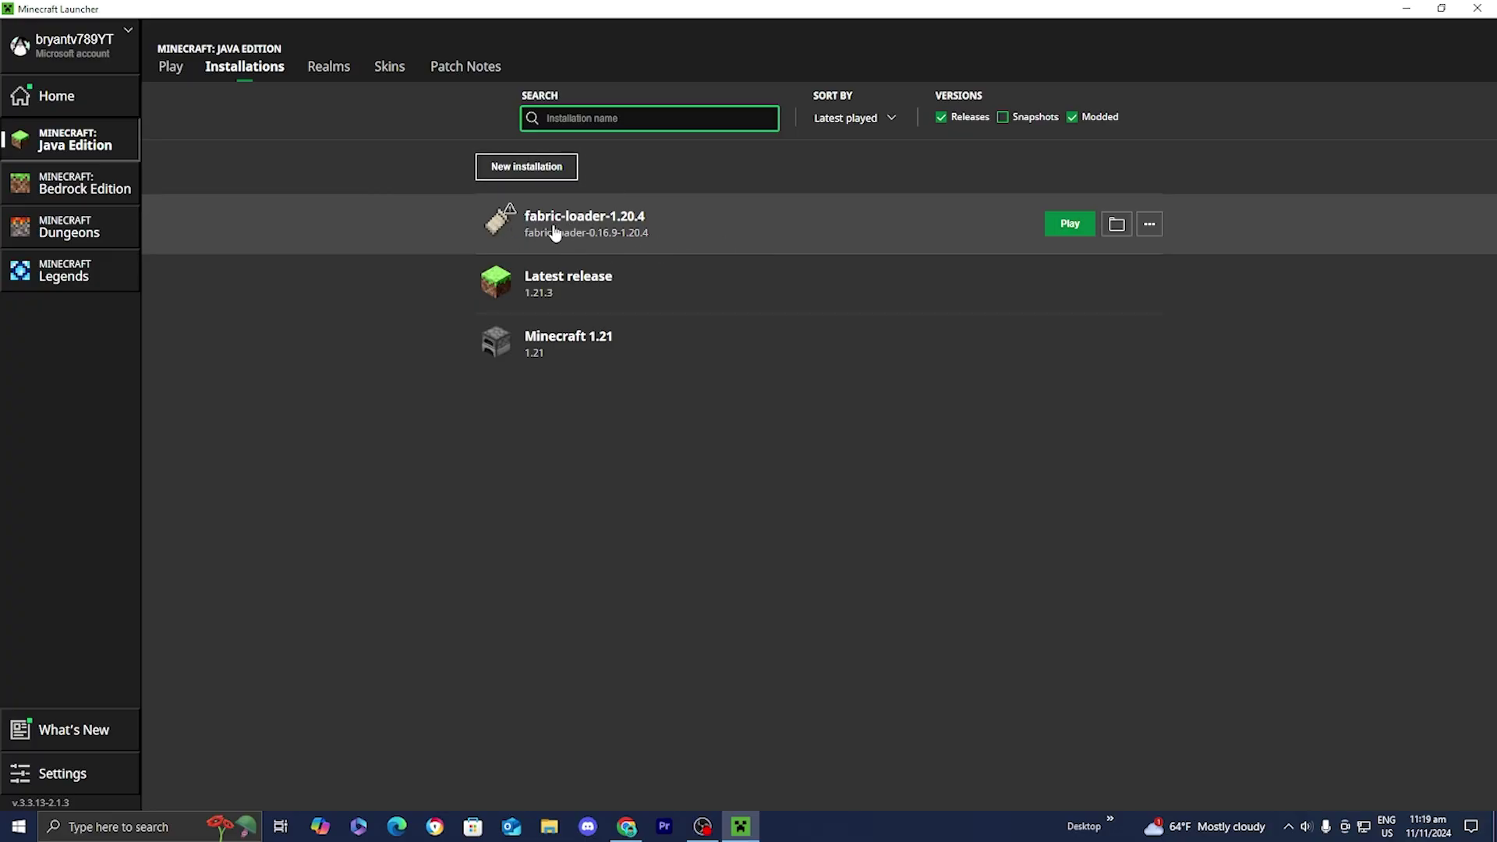
Open the fabric-loader-1.20.4 installation's .minecraft game folder from the launcher
left_click(1116, 225)
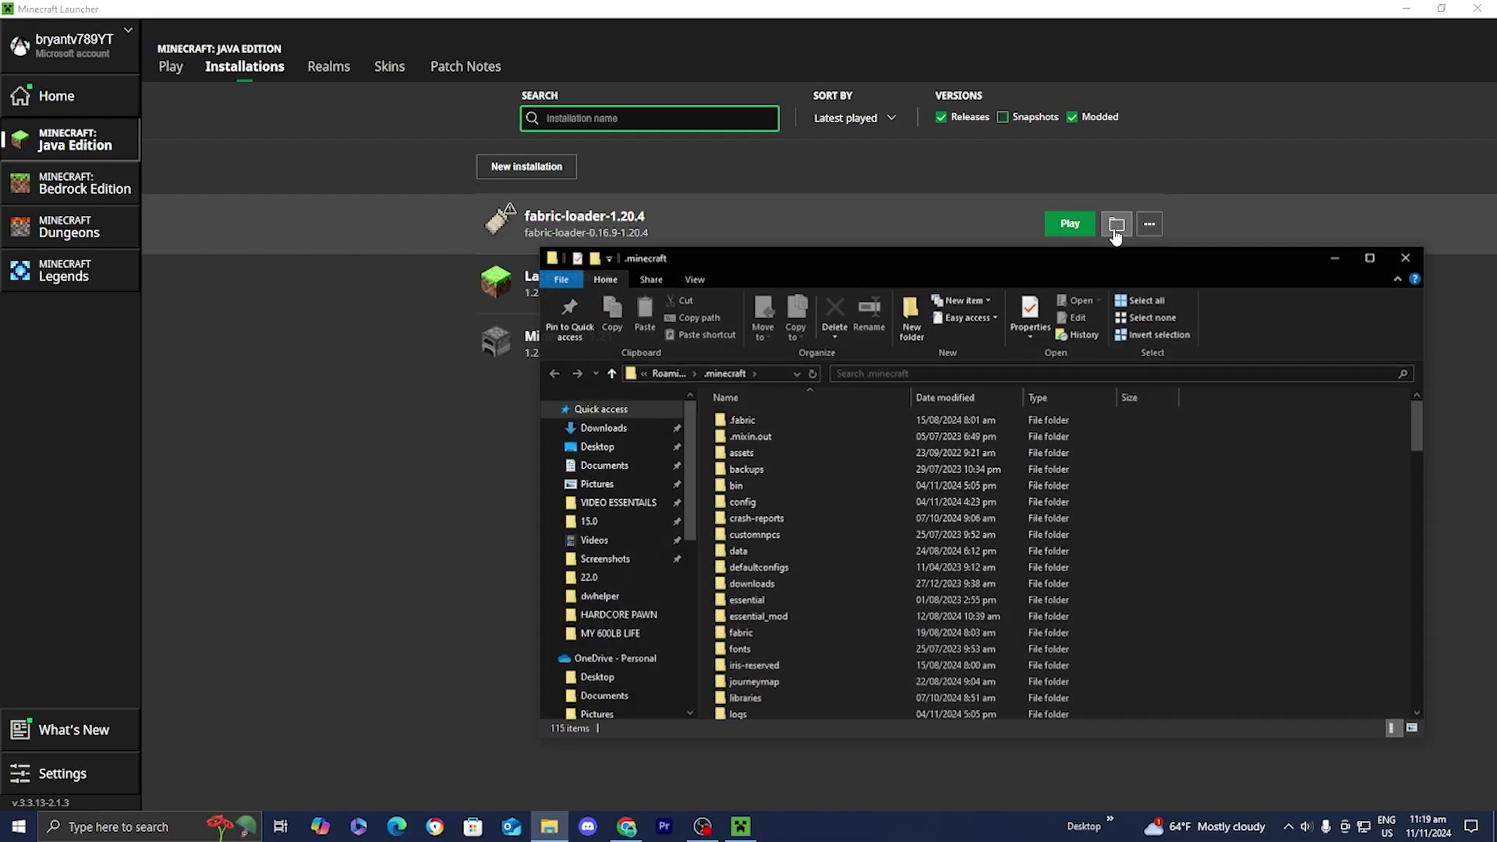
left_click_drag(1040, 263, 864, 199)
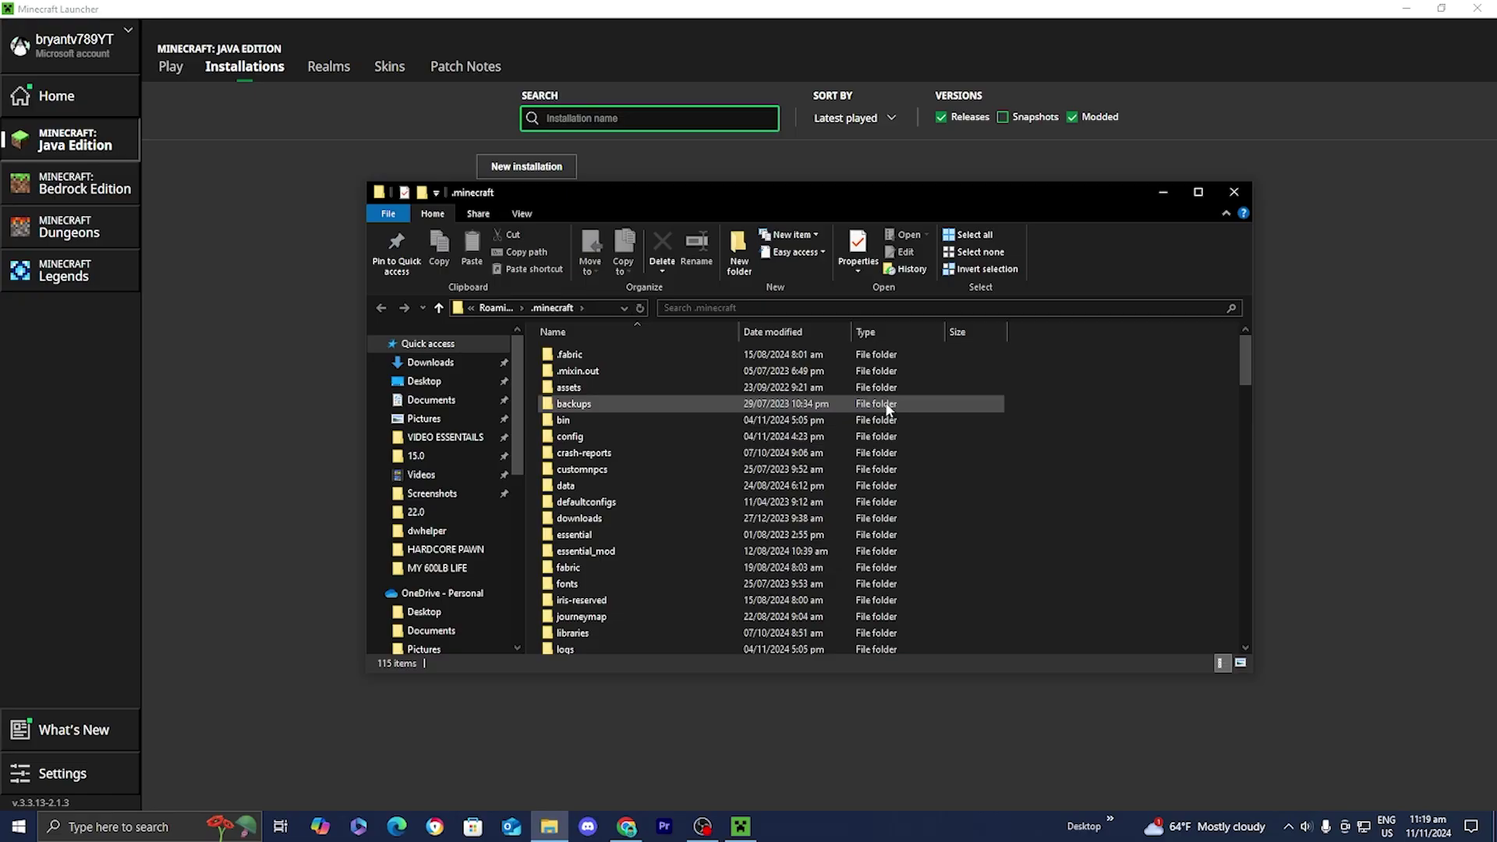
scroll(886, 408, "down", 1)
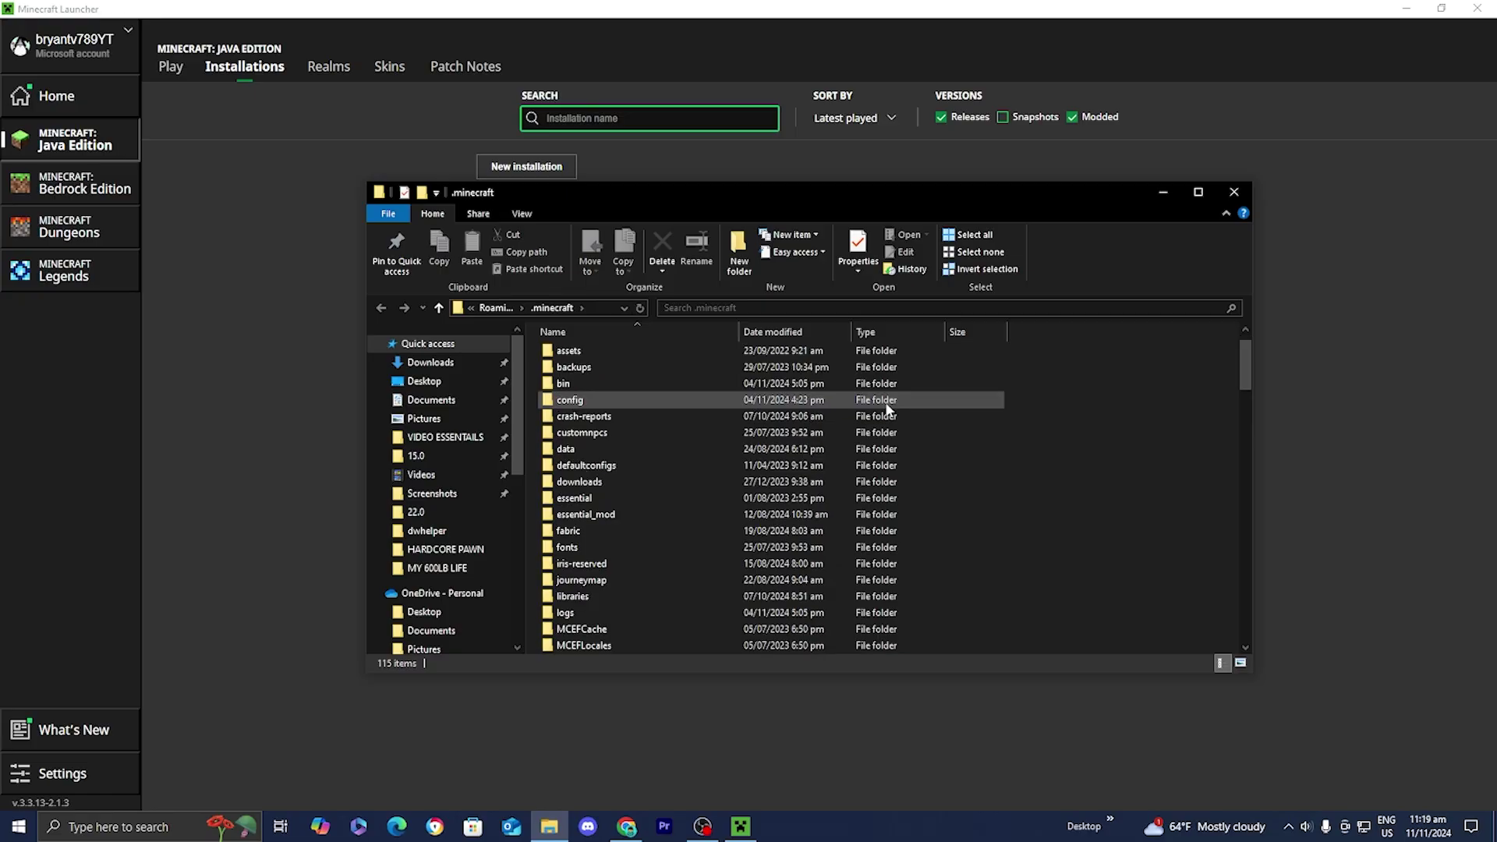
scroll(887, 408, "down", 1)
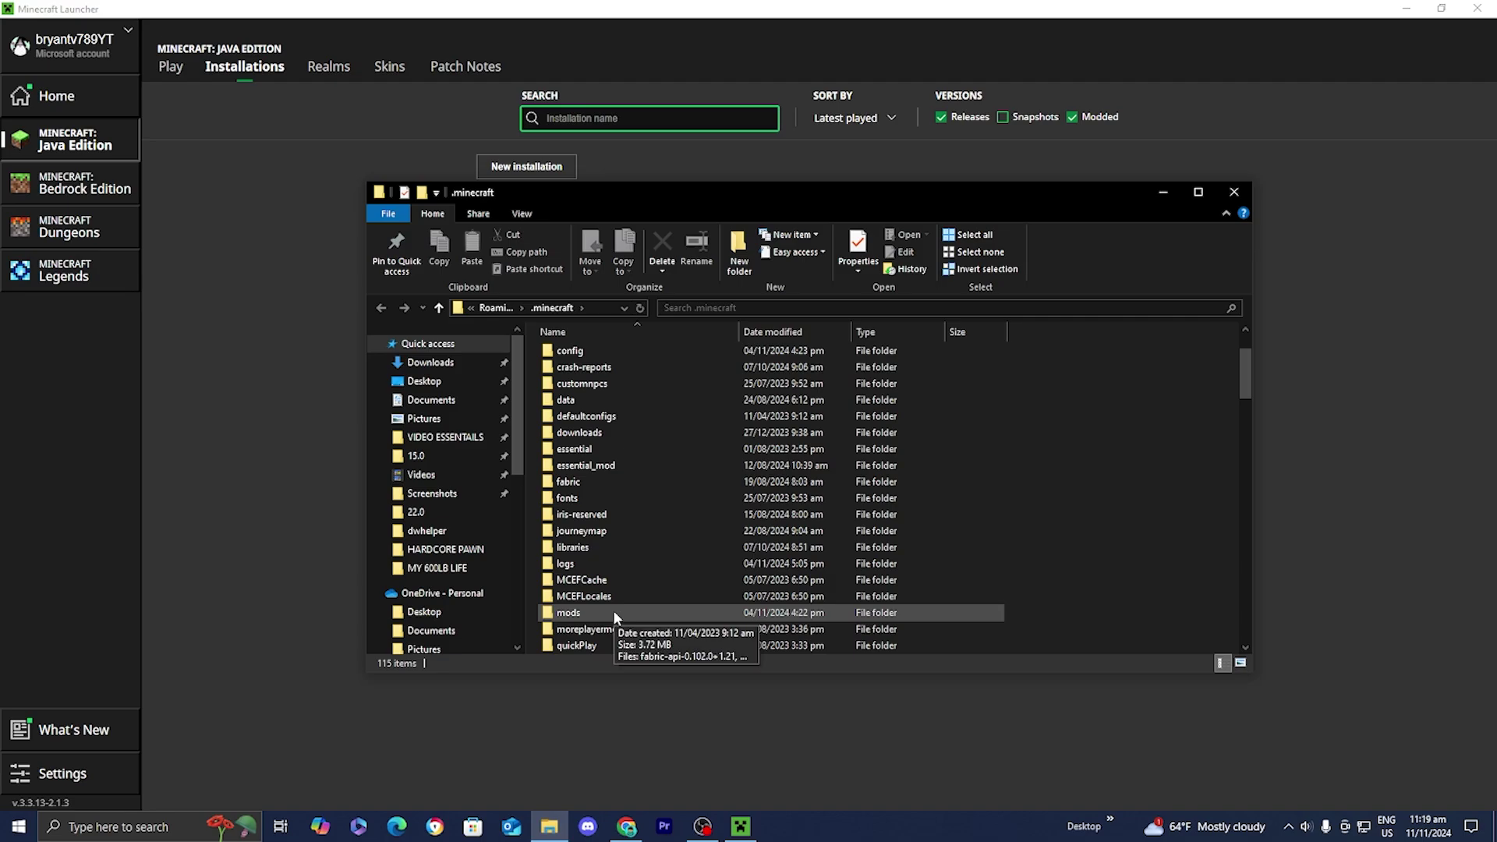
Open the empty mods folder and minimize the launcher to reveal the desktop
right_click(1086, 489)
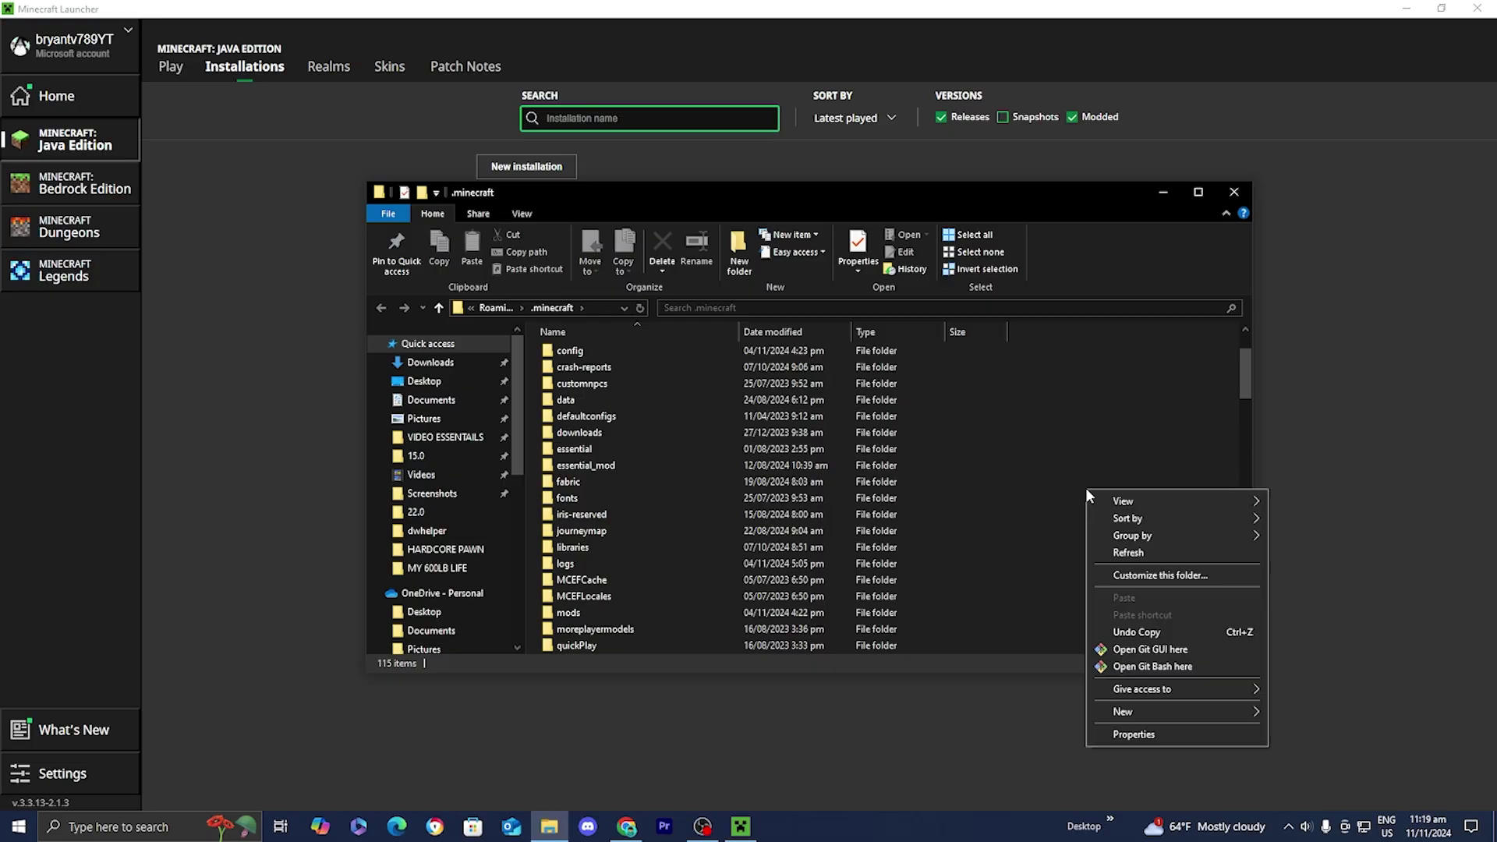
mouse_move(1107, 713)
left_click(829, 595)
double_click(829, 592)
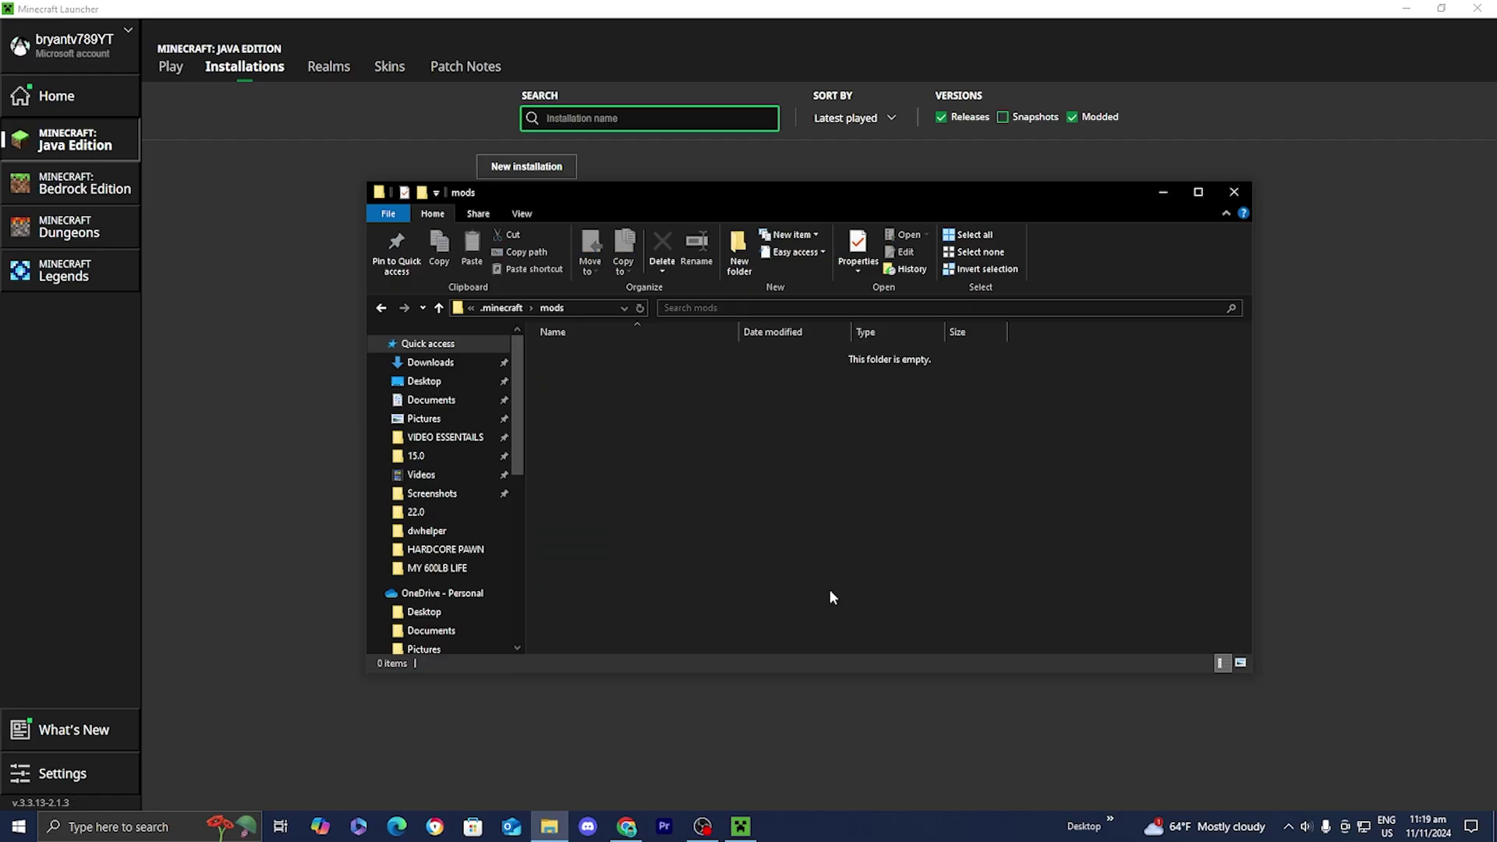
left_click(1405, 8)
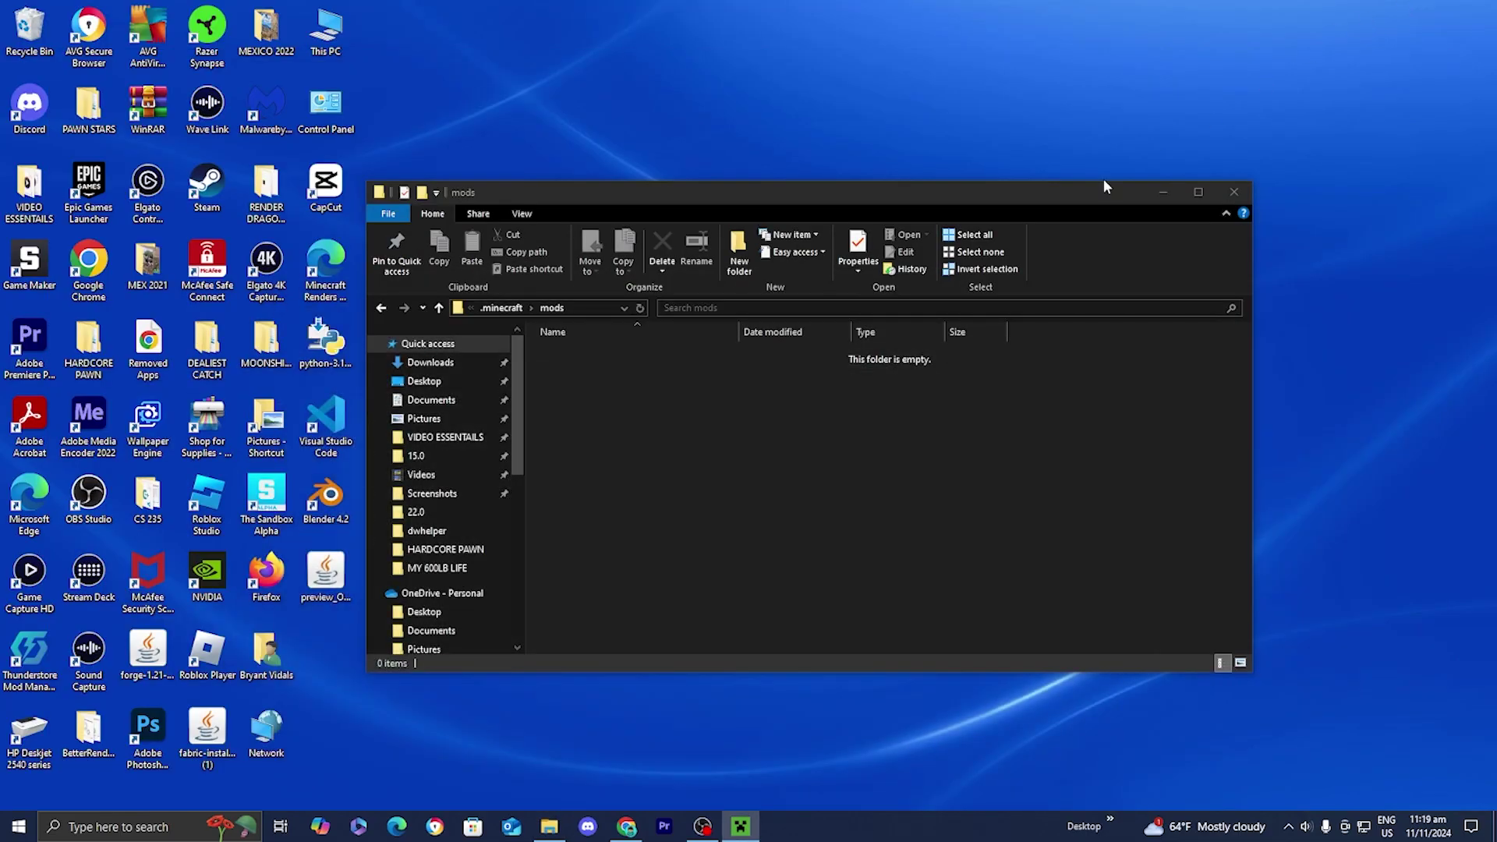
Drag the optifabric-1.14.3 and OptiFine_1.20.4_HD_U_I7 jars from the desktop into mods, then close the folder
left_click_drag(1012, 204, 857, 429)
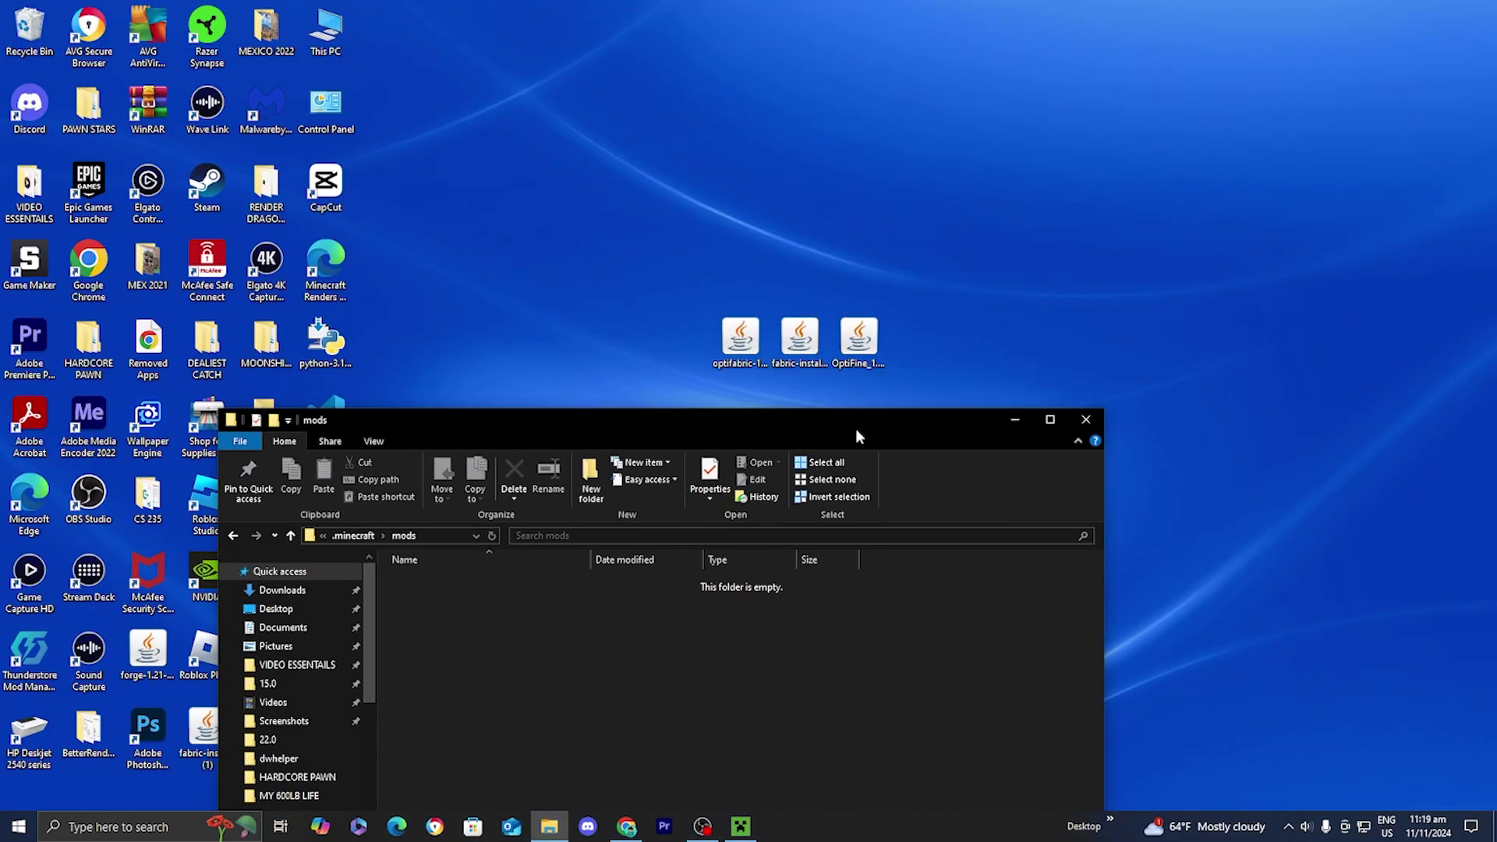
left_click_drag(747, 363, 750, 683)
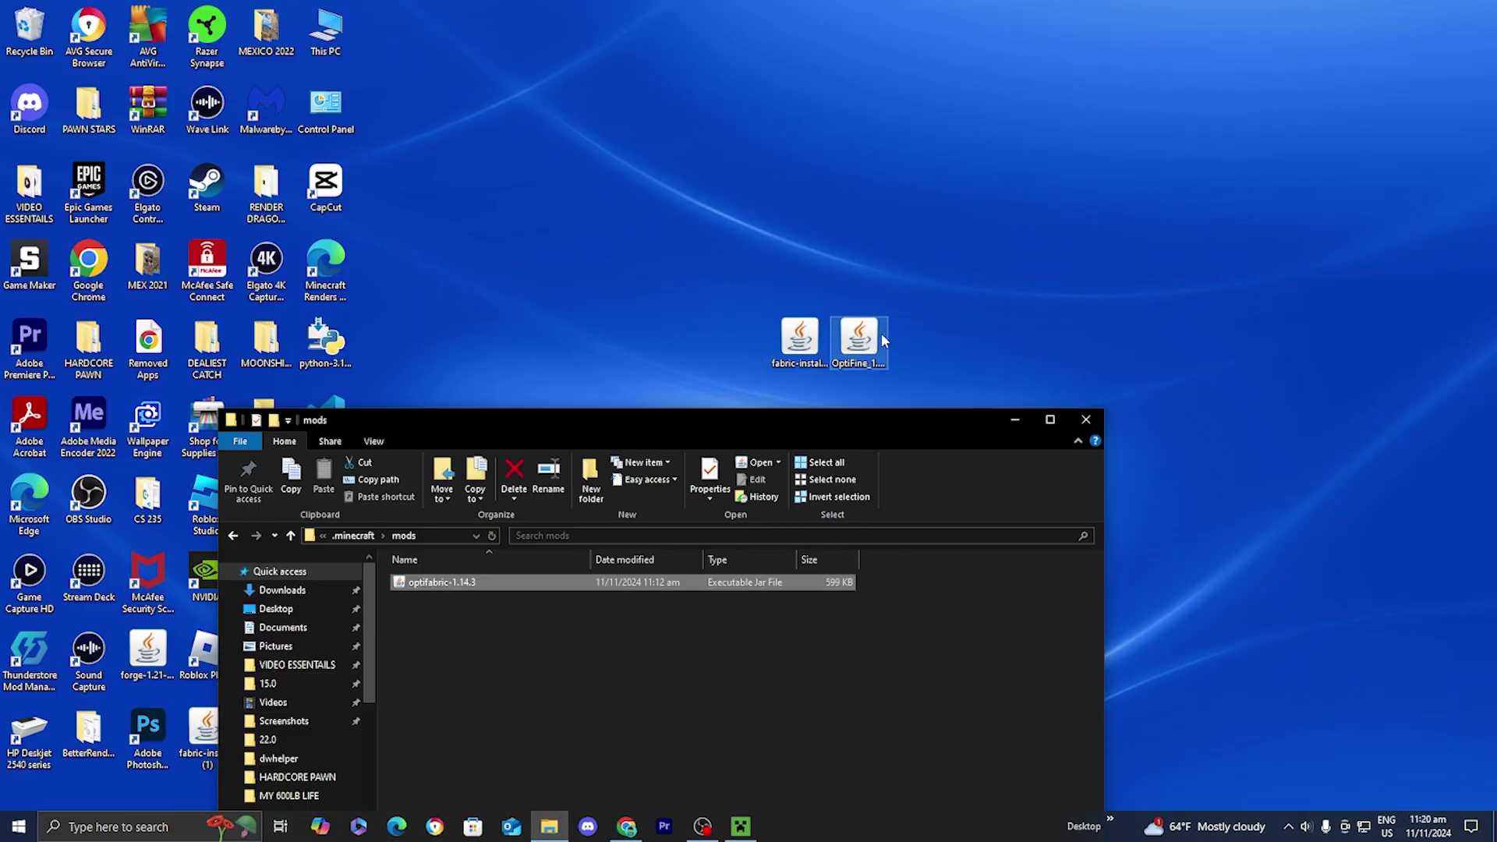
left_click_drag(881, 334, 839, 630)
left_click_drag(772, 445, 760, 483)
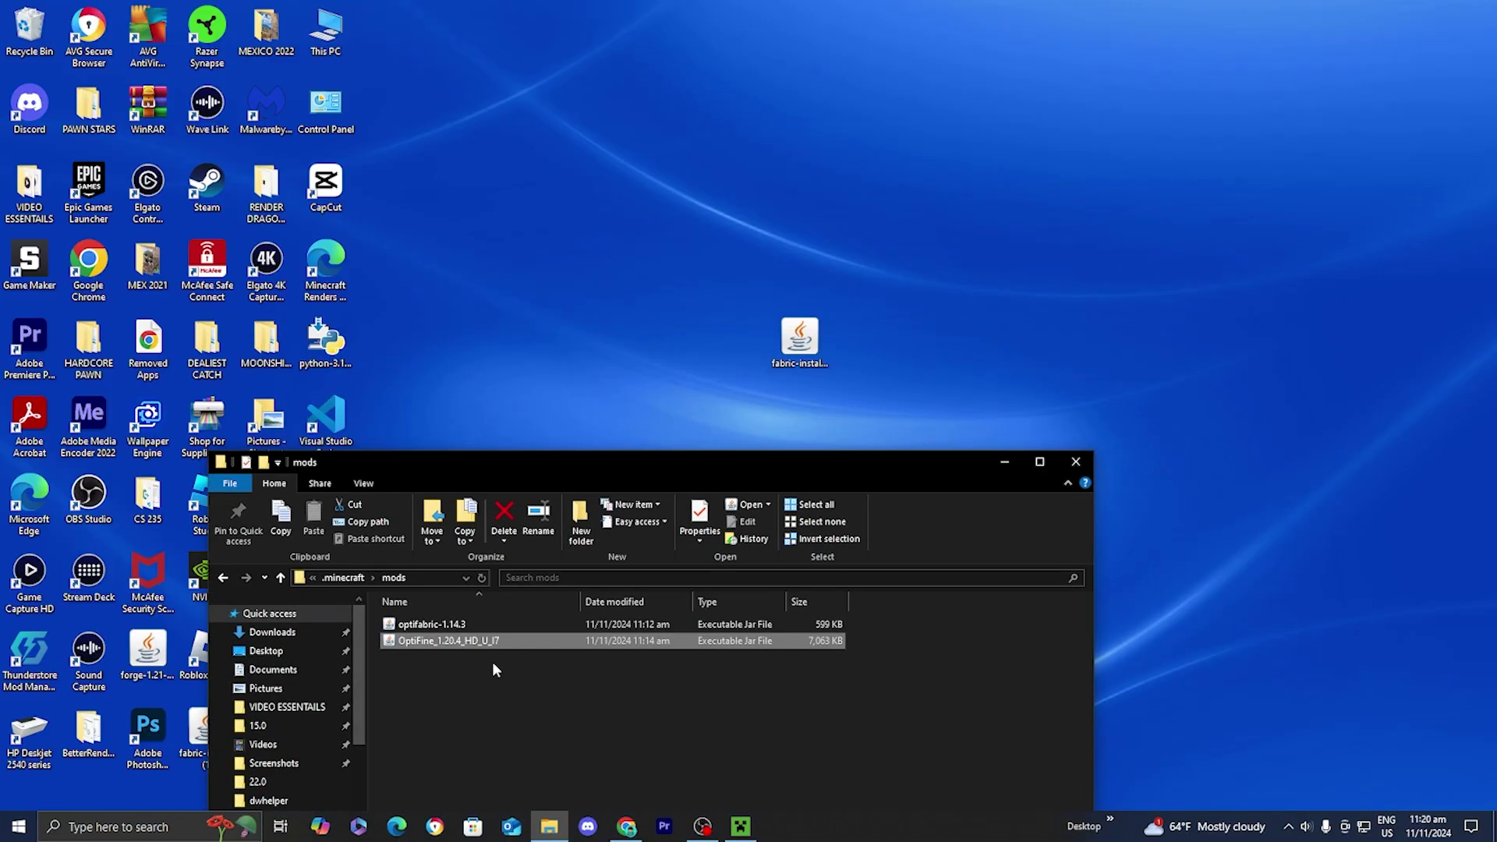
left_click(441, 664)
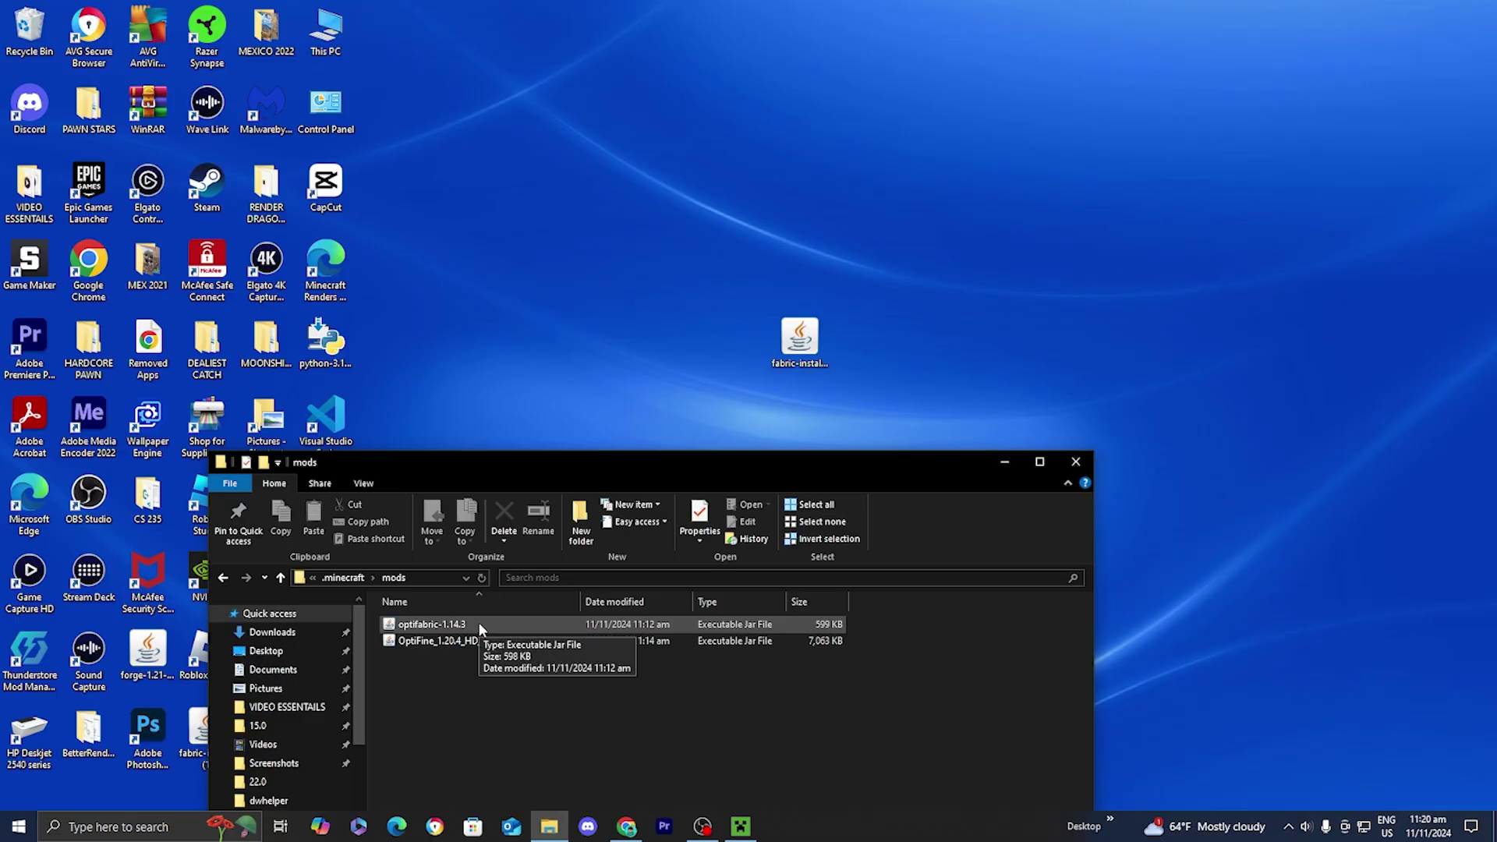
left_click(468, 640)
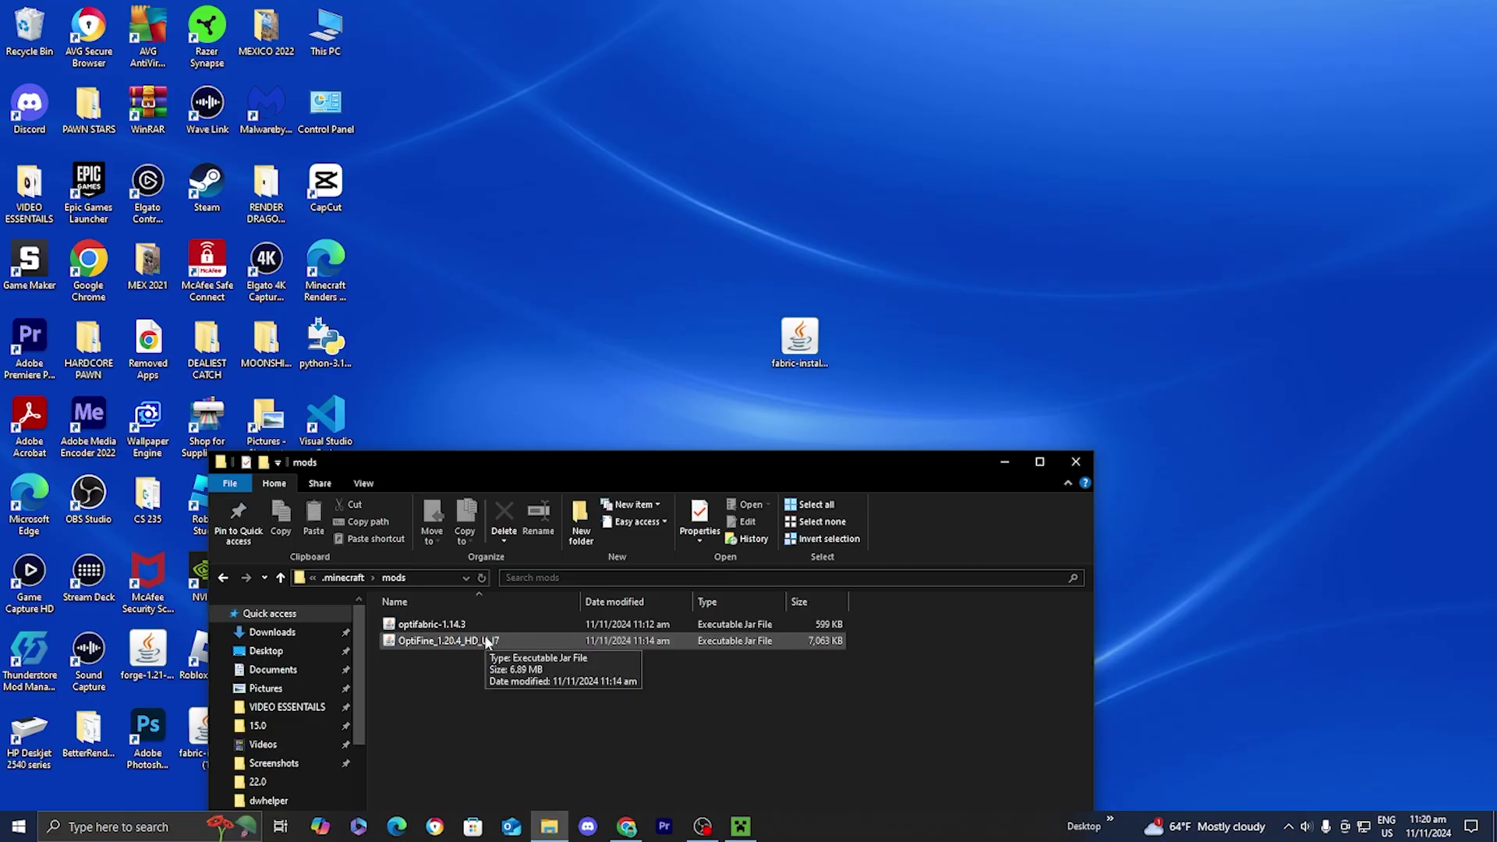
left_click(1075, 462)
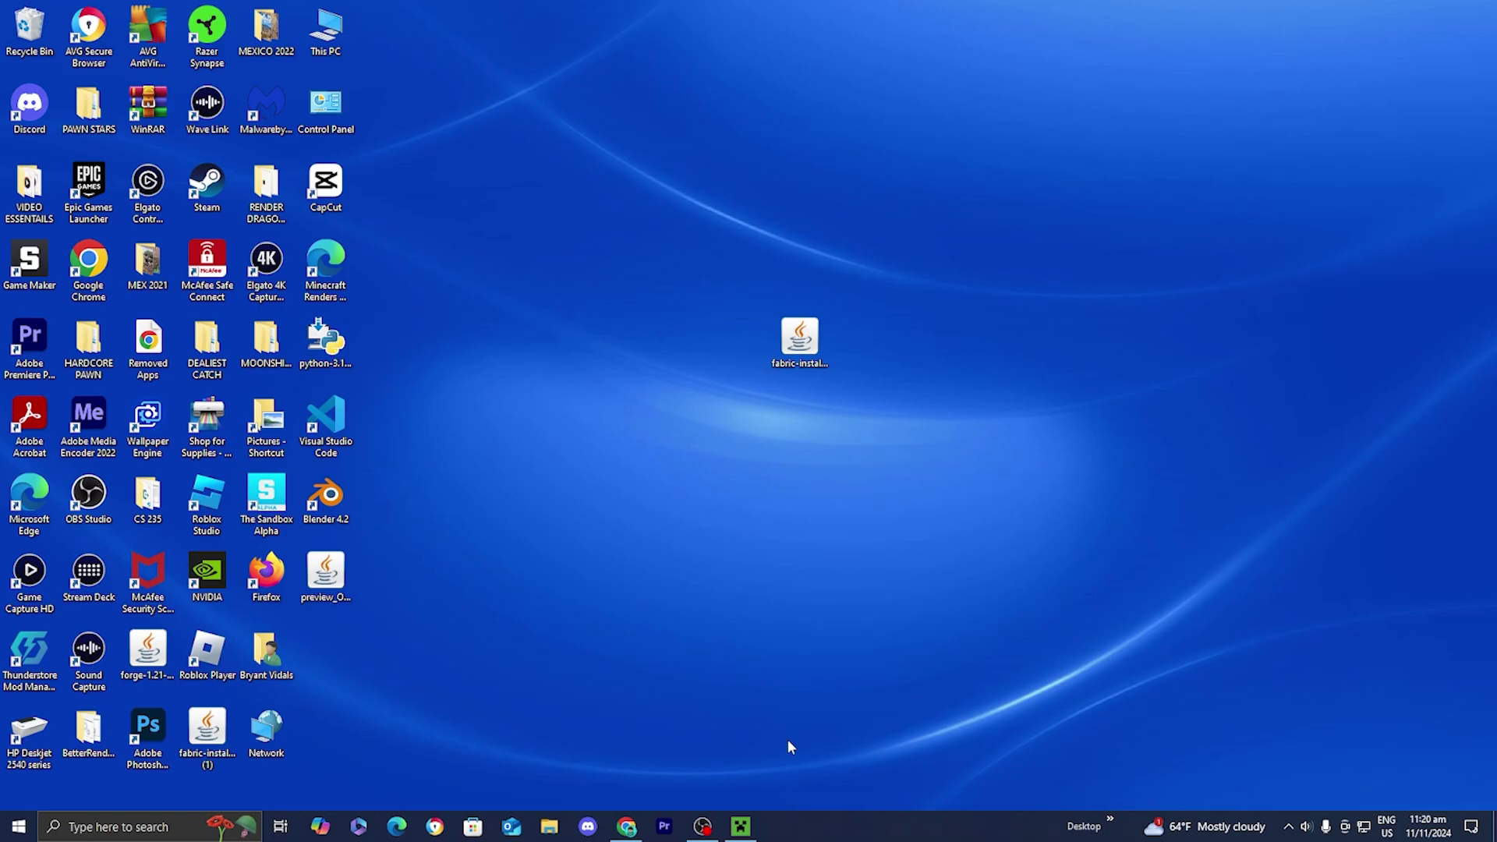
Launch the fabric-loader-1.20.4 installation from the Play page, accepting the modified-installation risks
left_click(742, 825)
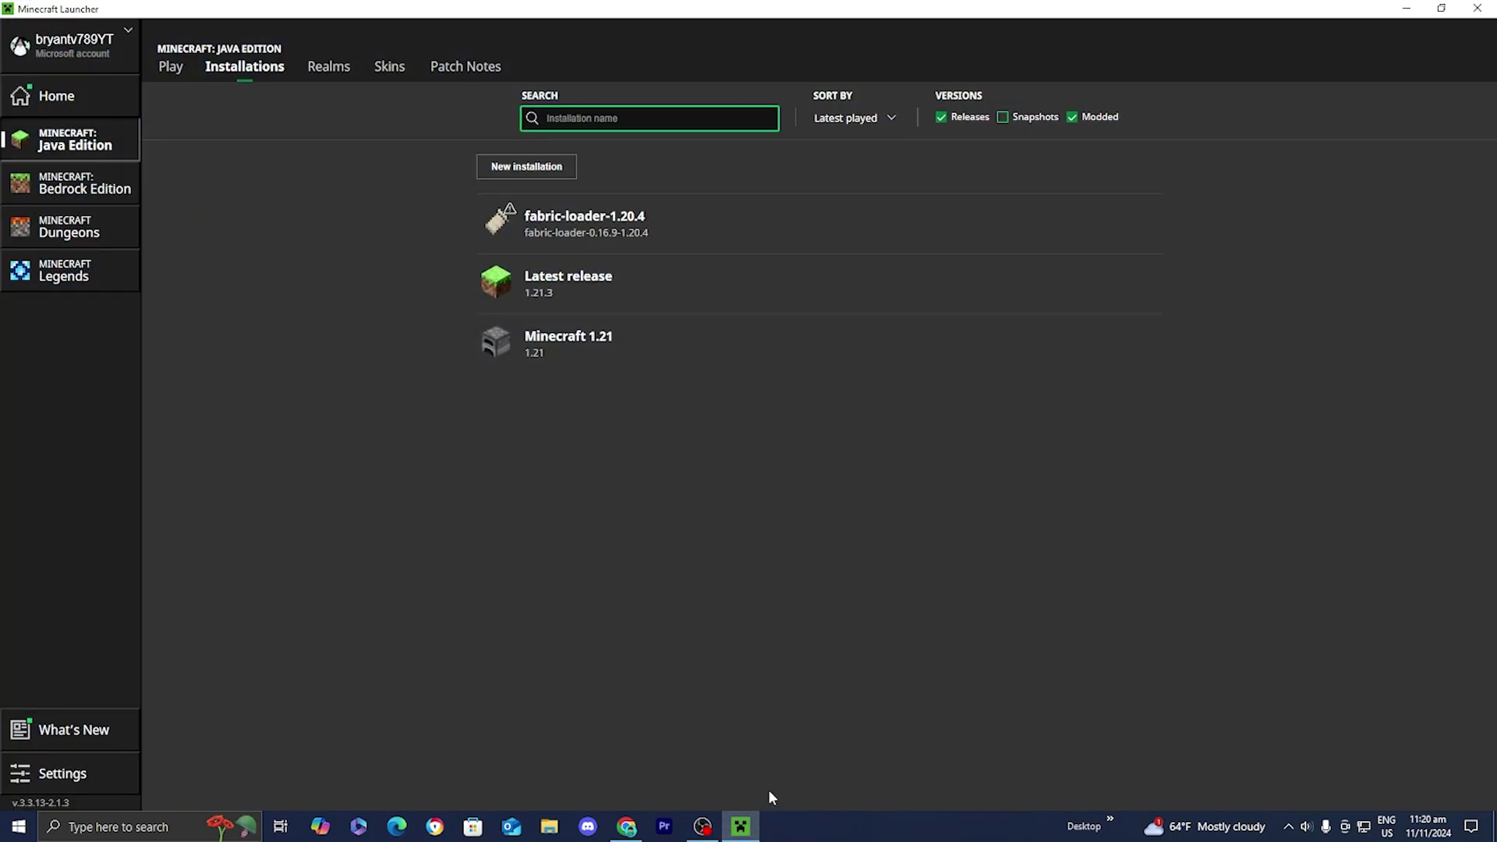
left_click(171, 66)
left_click(234, 594)
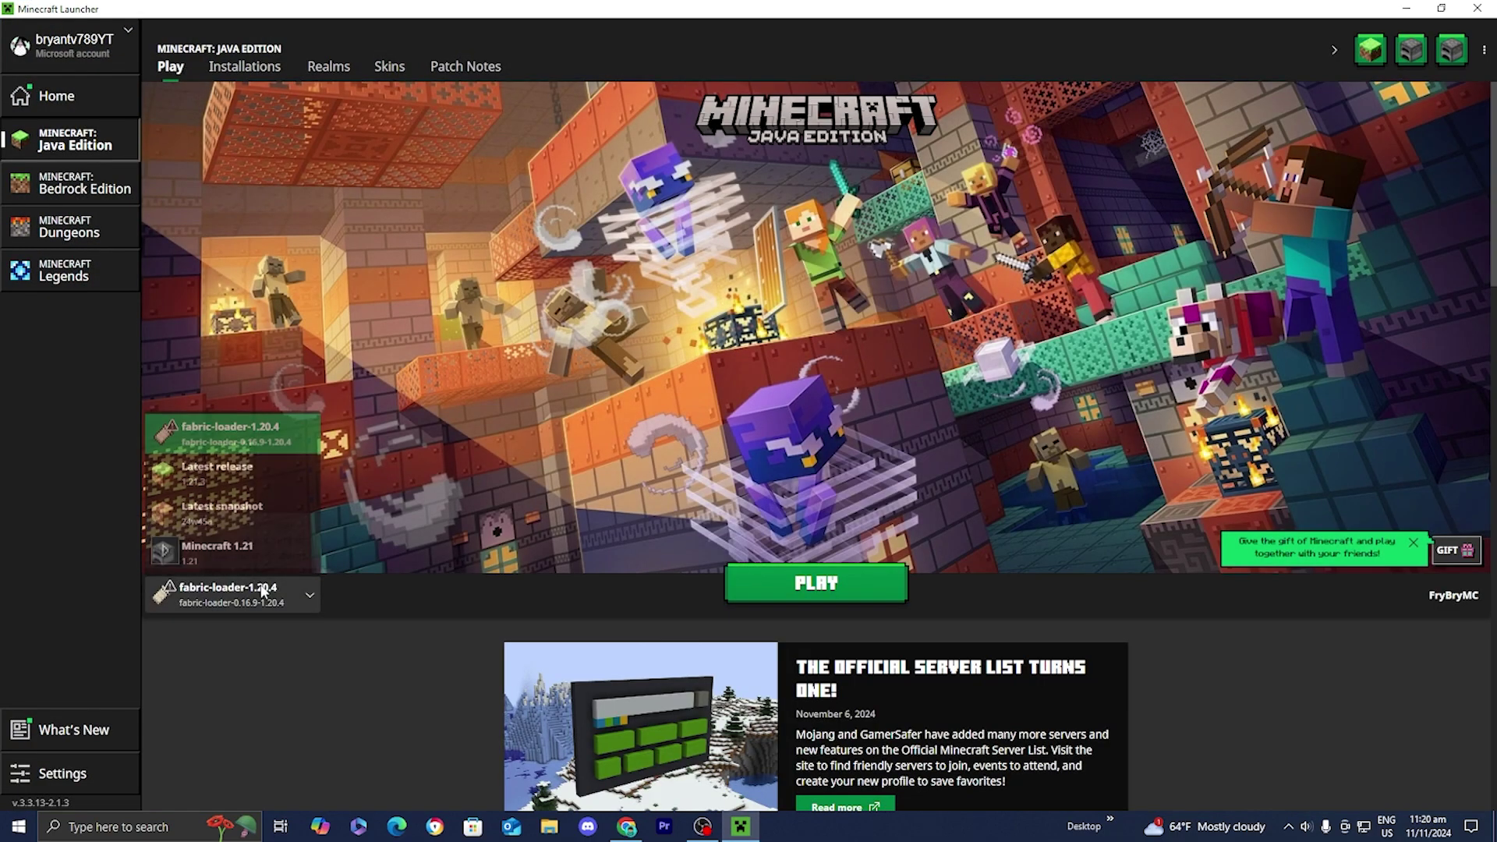
left_click(236, 425)
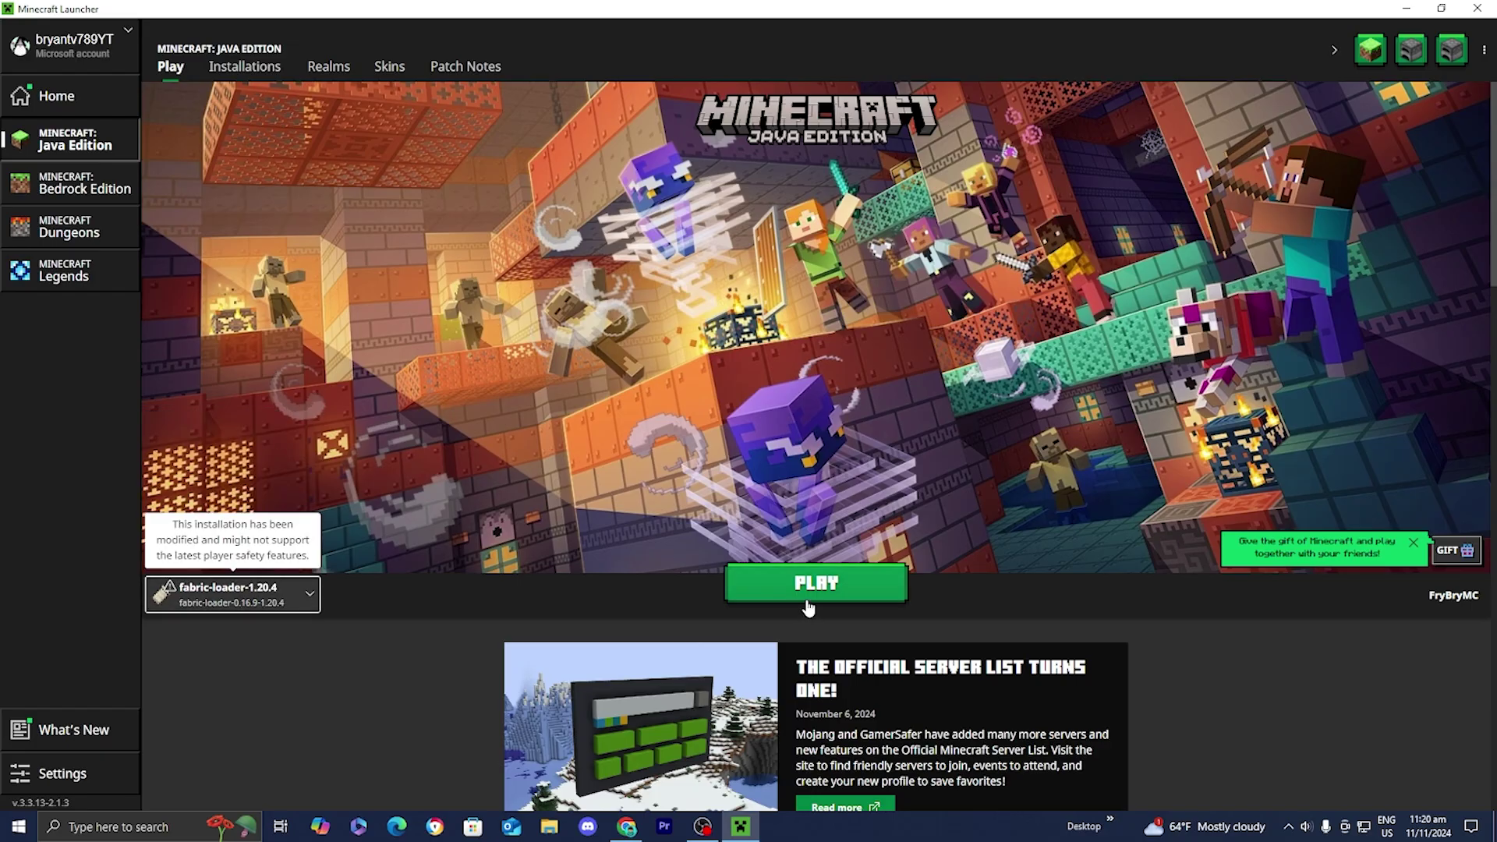
left_click(806, 599)
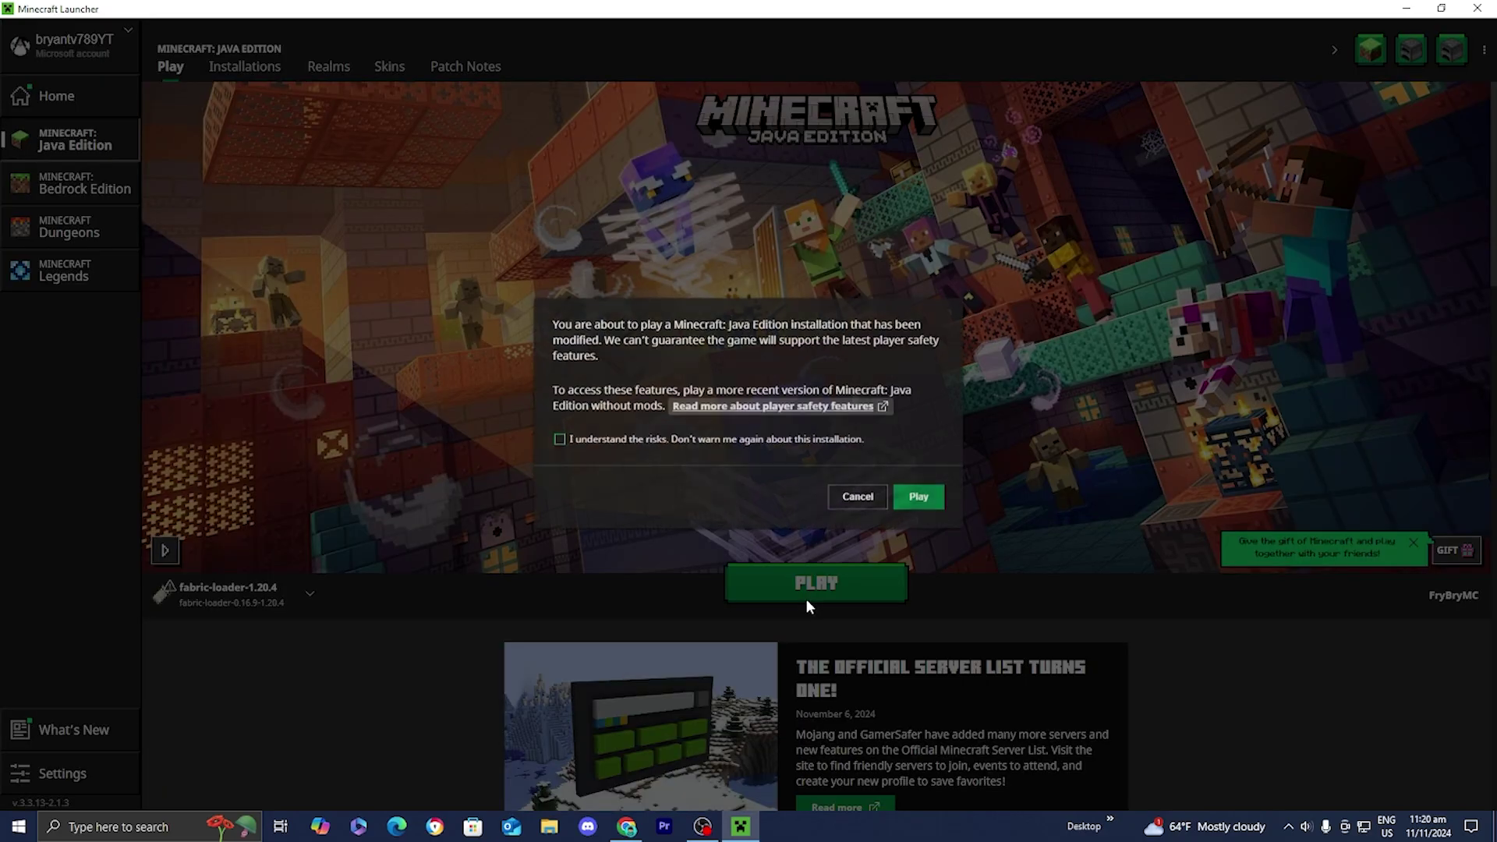
left_click(559, 441)
left_click(918, 495)
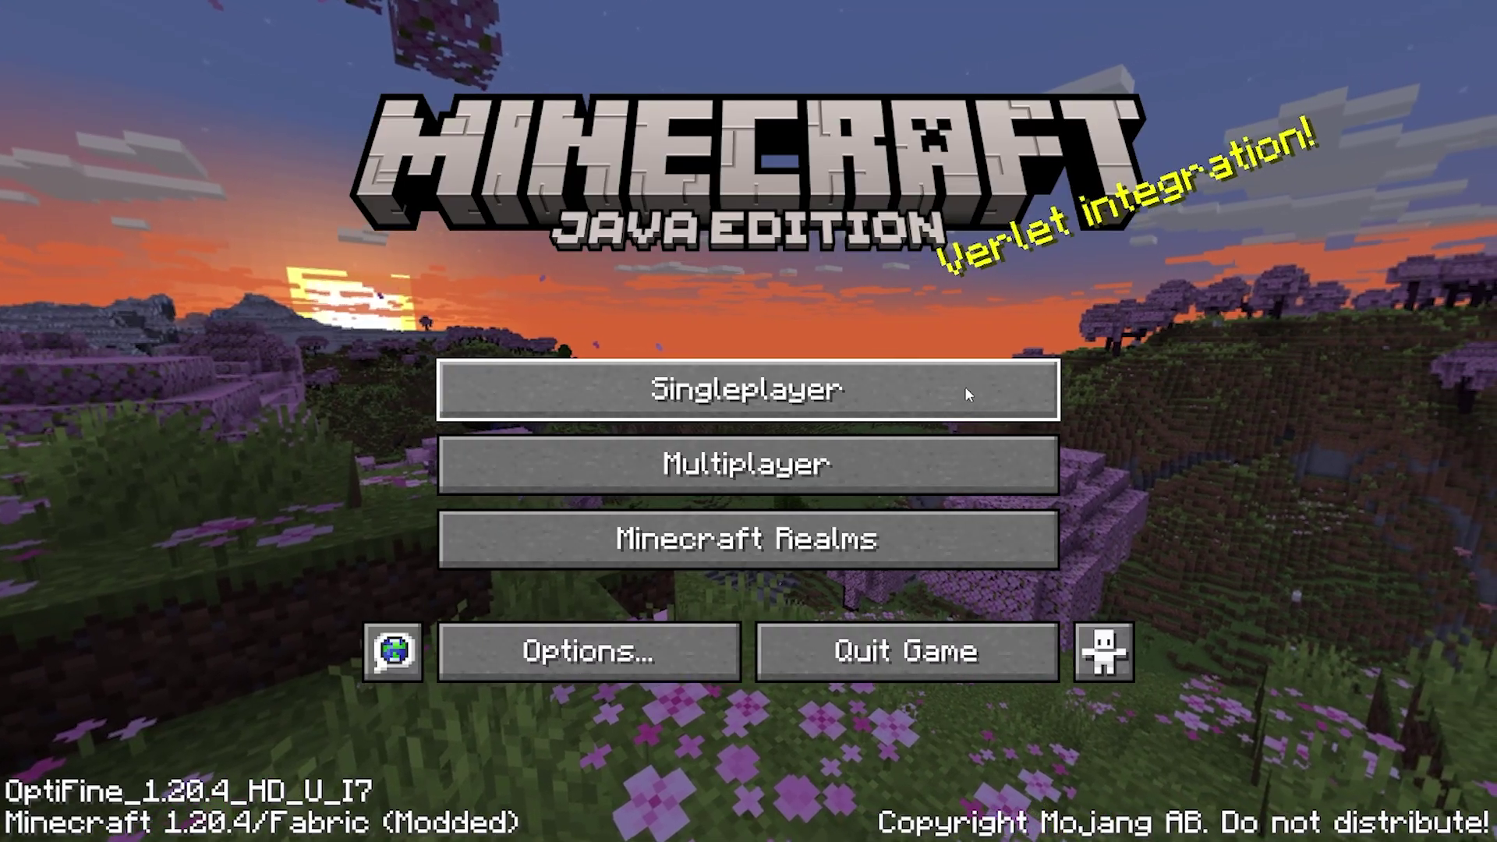
Open a singleplayer world and walk along the snowy riverbank, plank path and ice
left_click(966, 392)
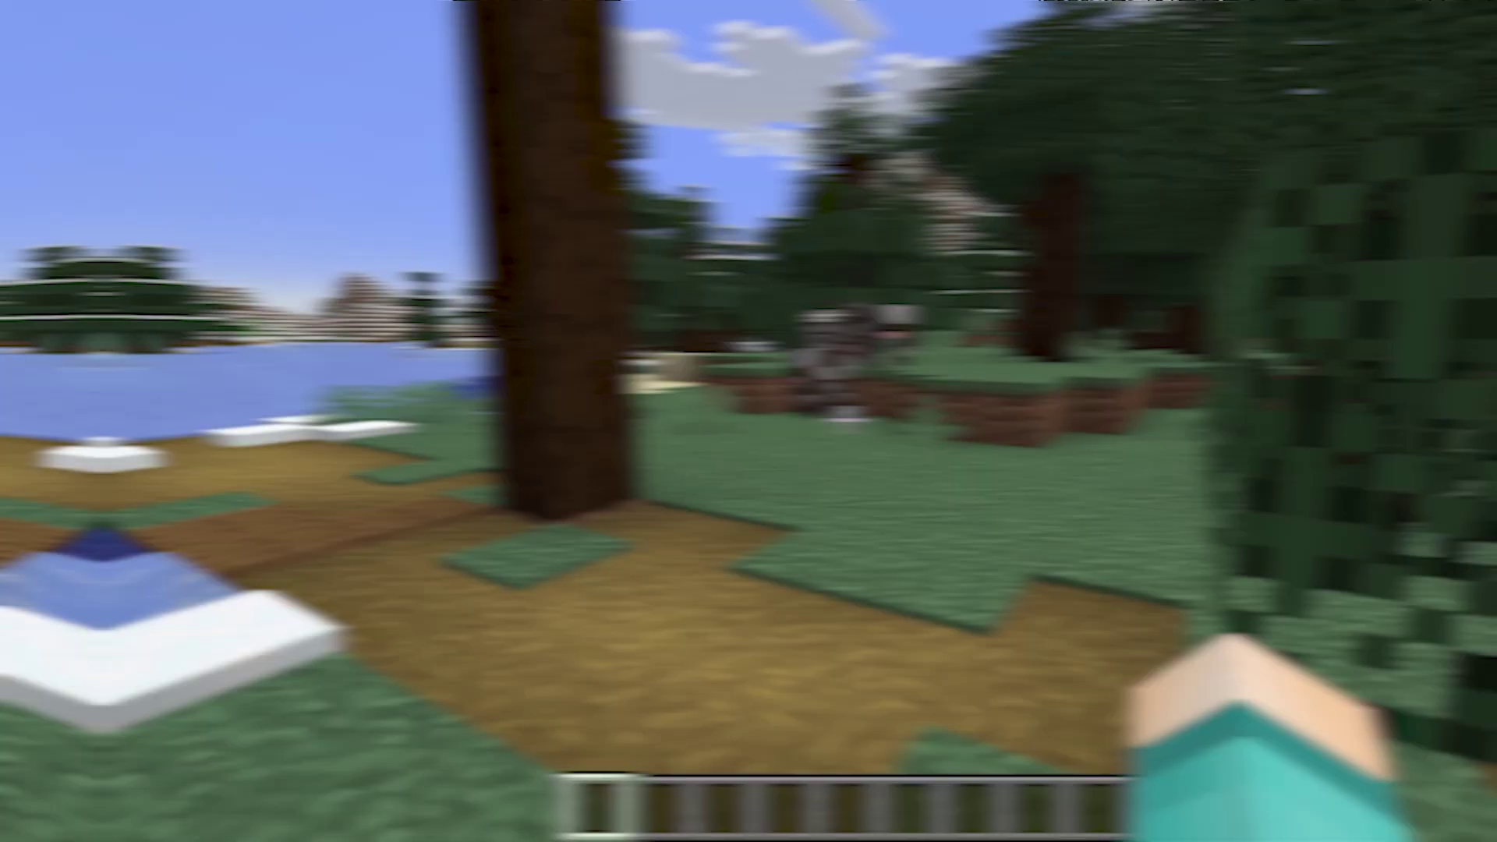
key("w")
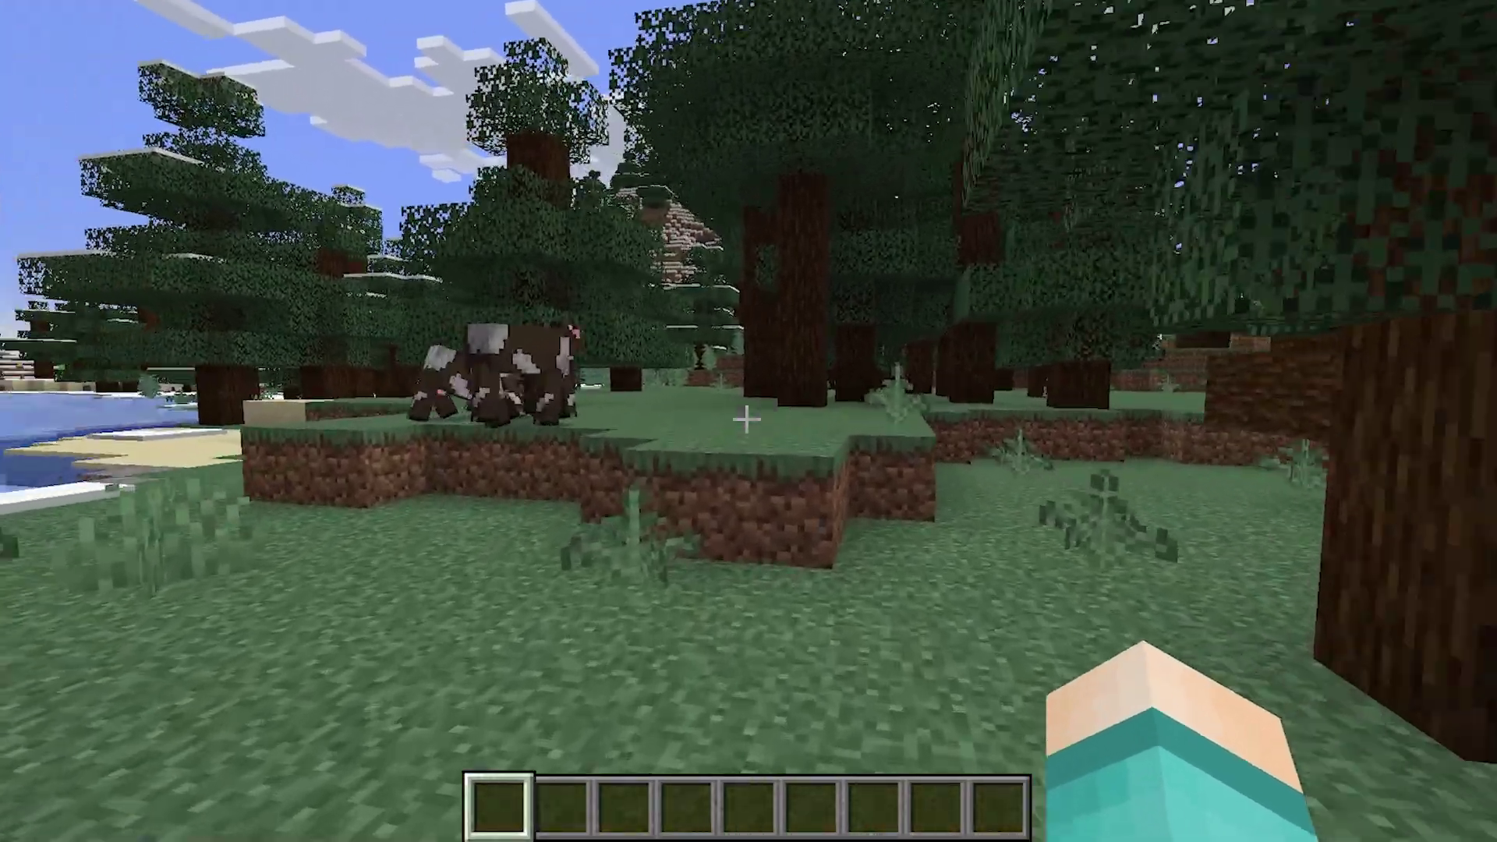
key("w")
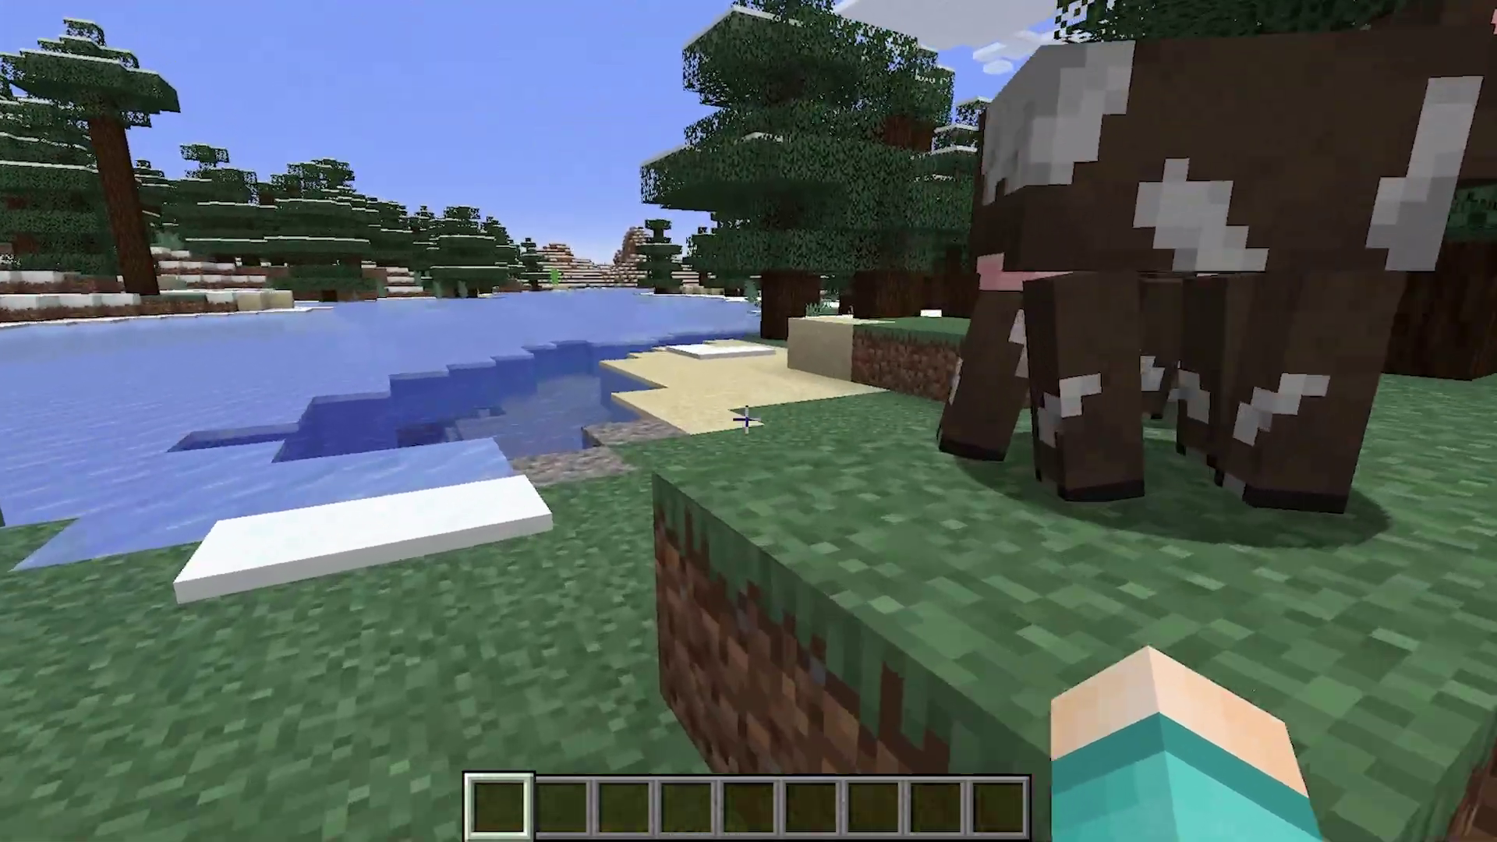
key("w")
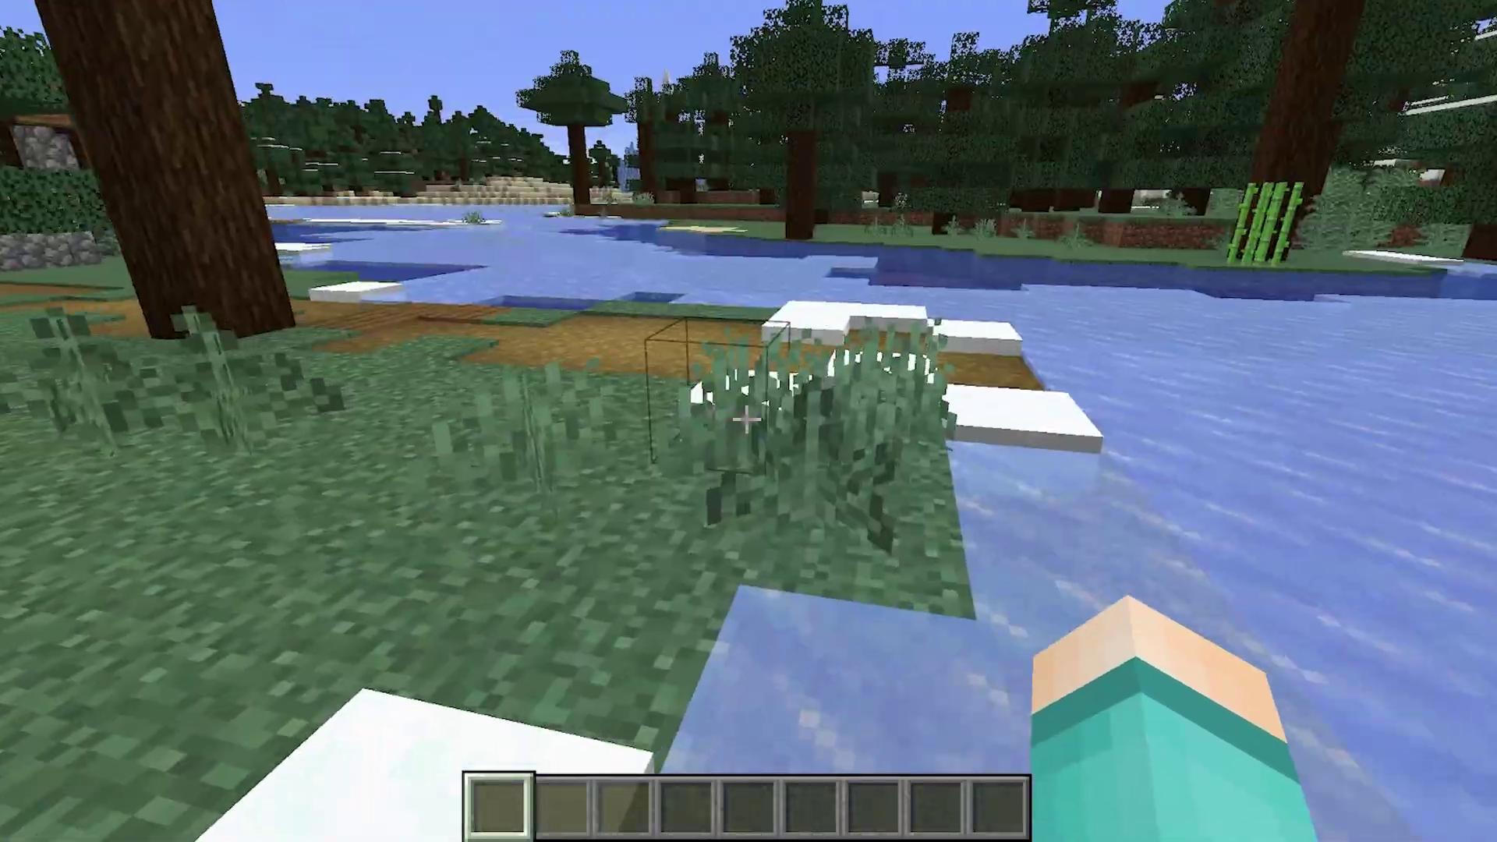
key("w")
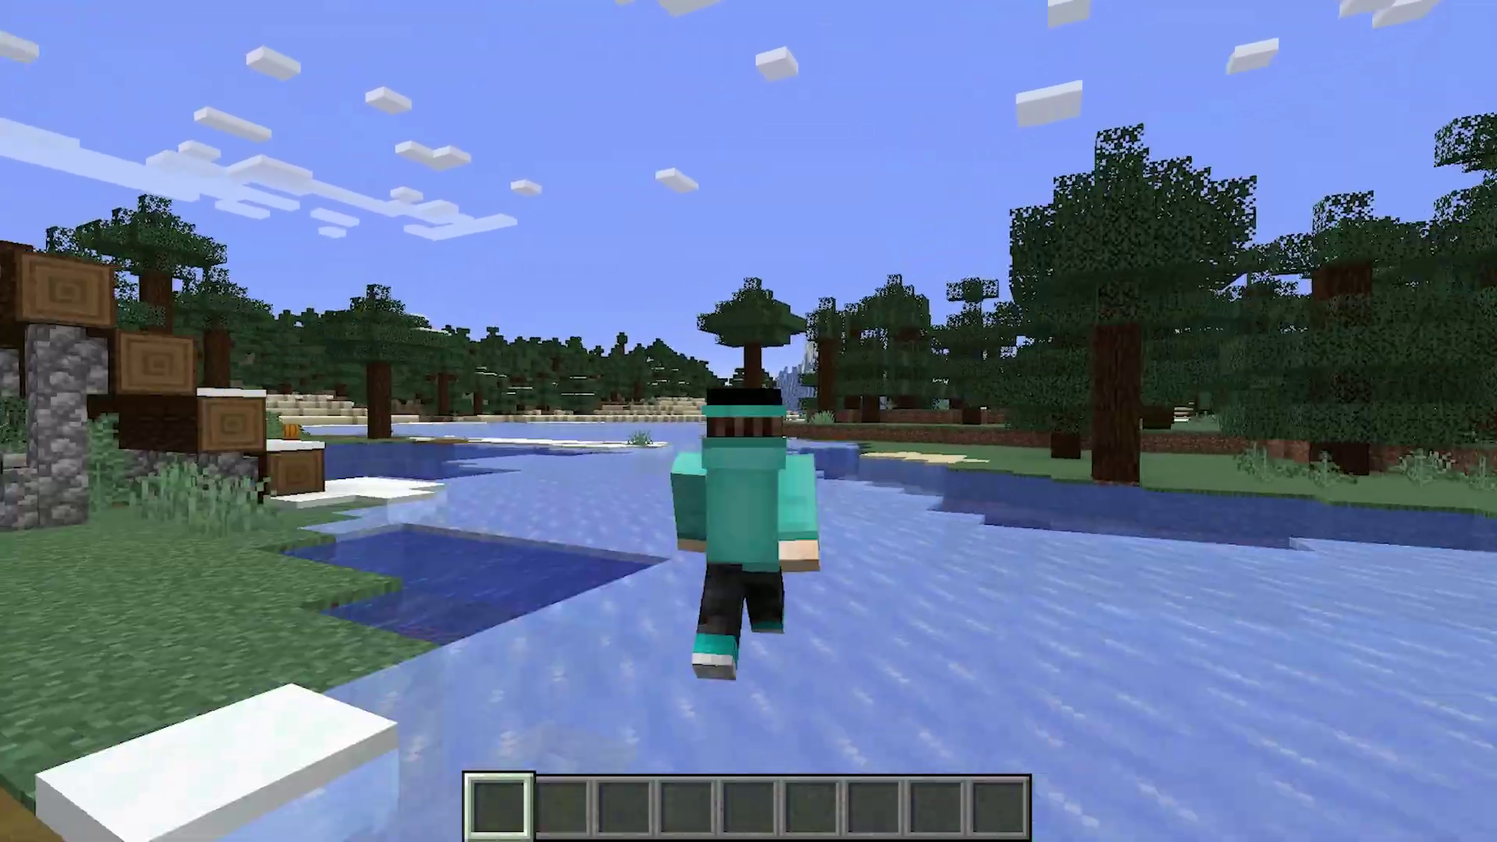
key("w")
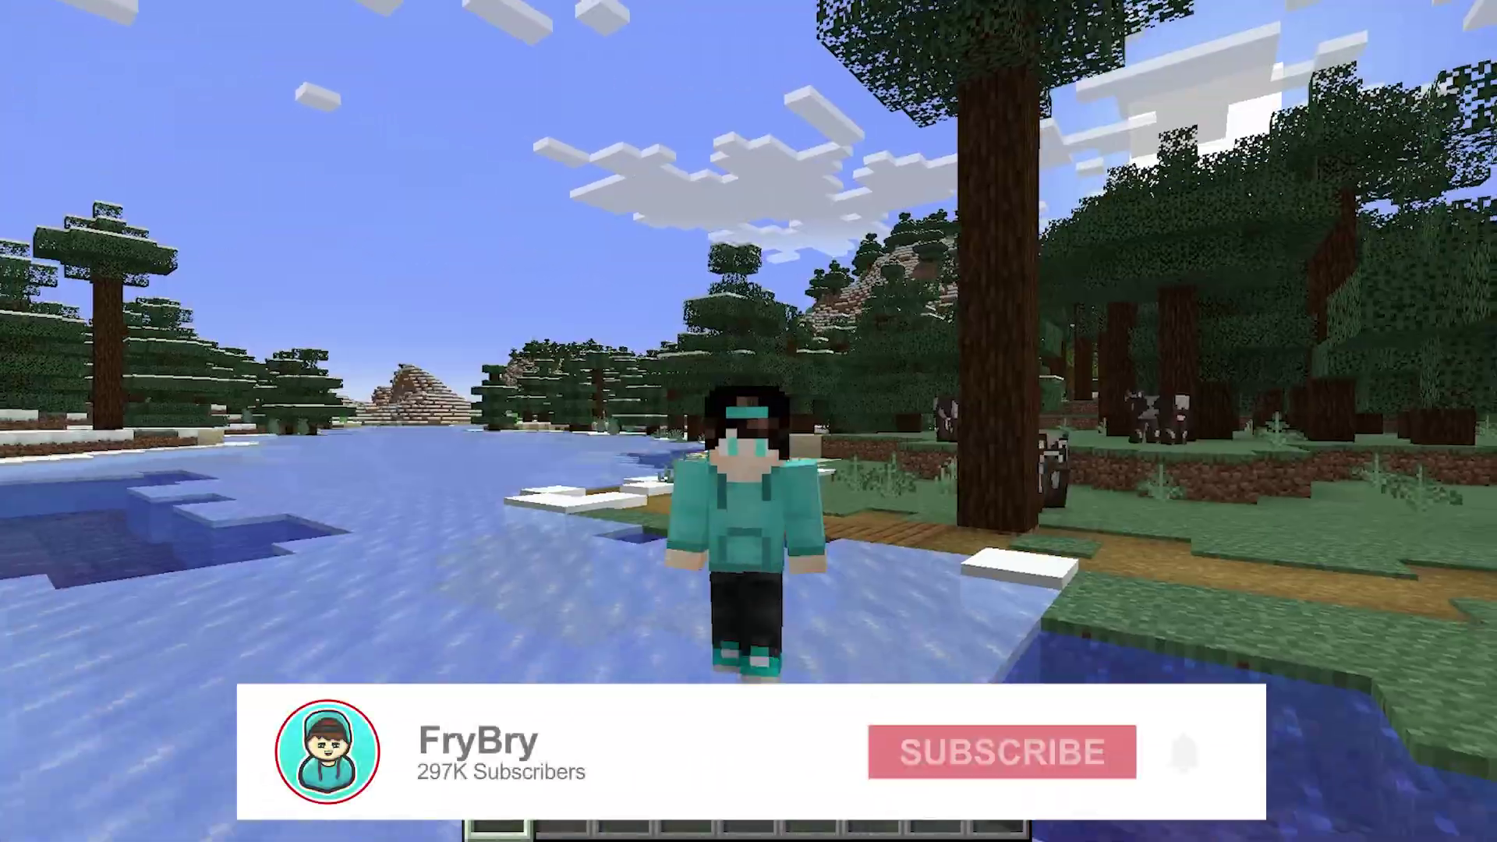
key("w")
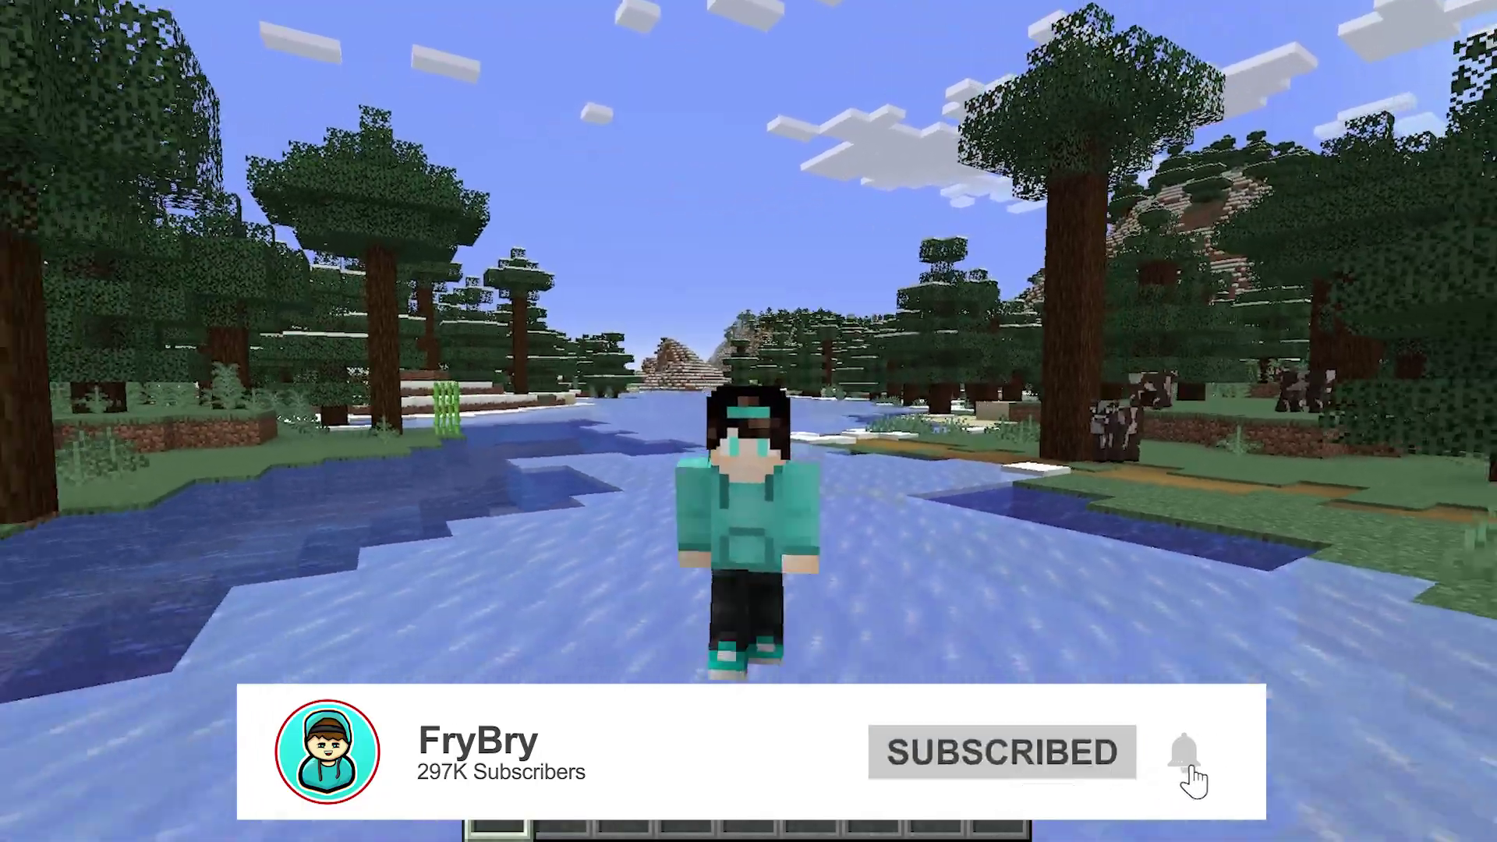